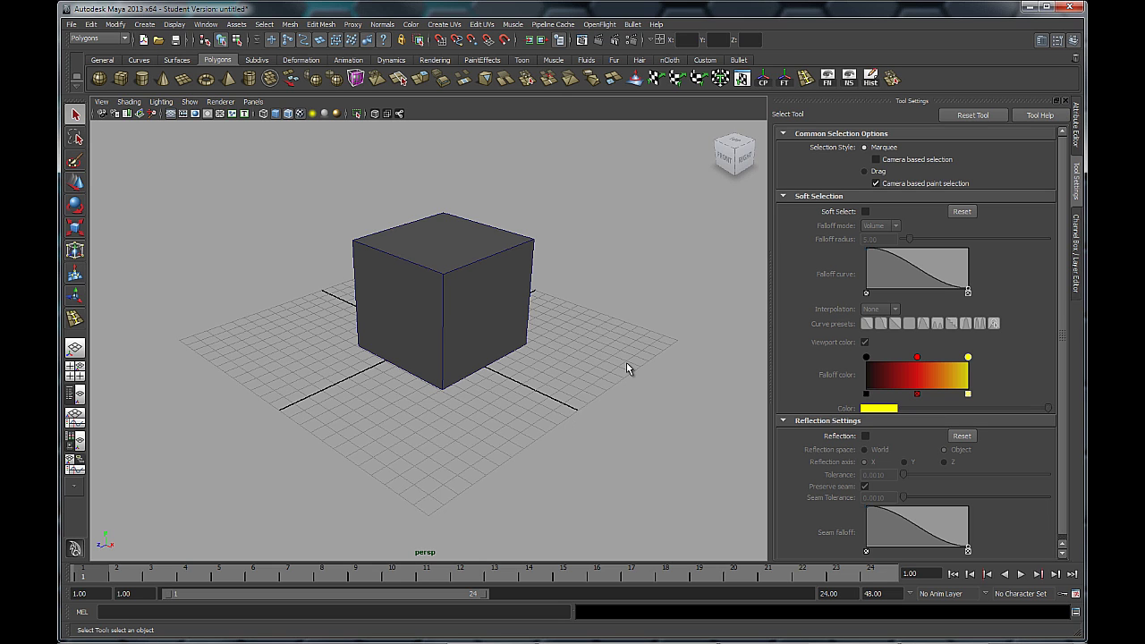
Select the cube and open the Insert Edge Loop Tool's settings from the Polygons menu set.
{"action": "left_click_drag", "start_coordinate": [590, 360], "coordinate": [539, 394], "text": "alt"}
{"action": "left_click", "coordinate": [517, 350]}
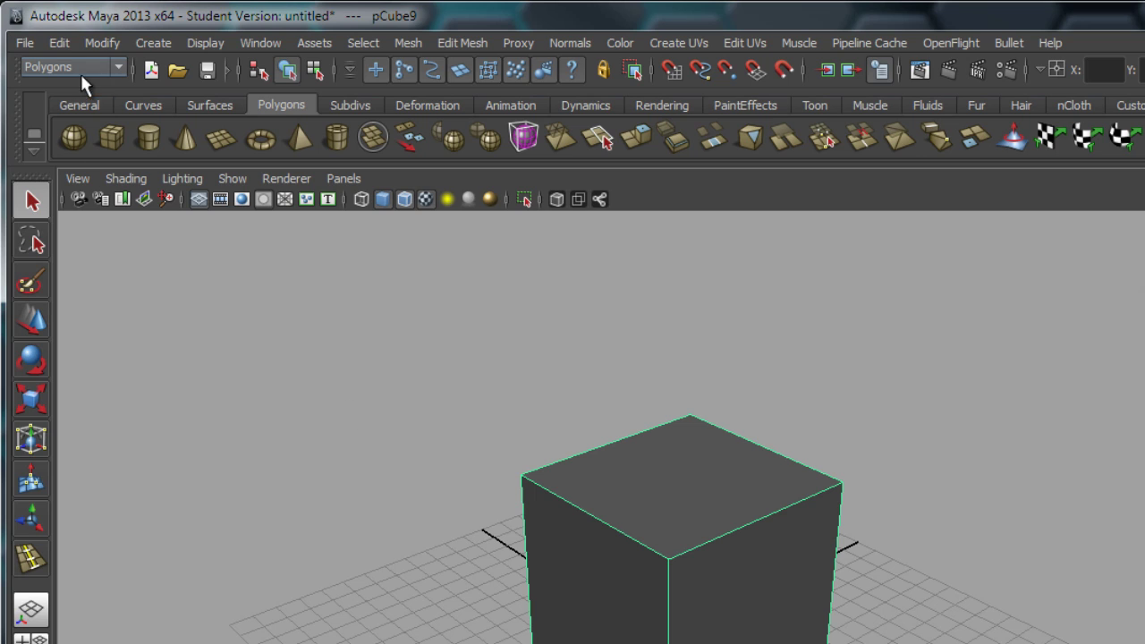
{"action": "left_click", "coordinate": [93, 66]}
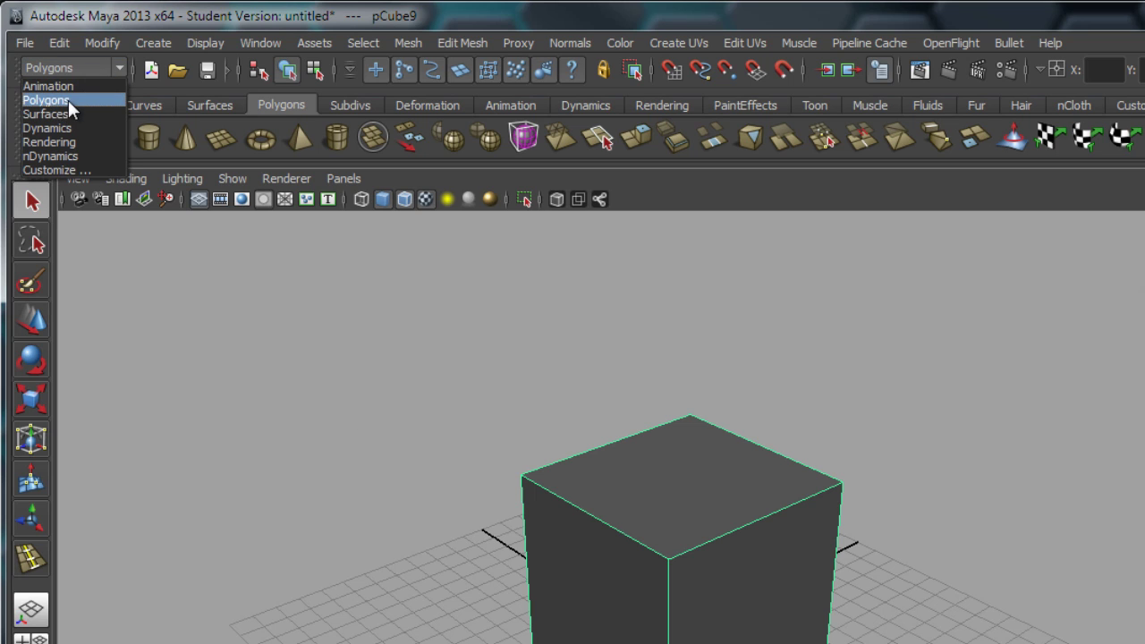
{"action": "left_click", "coordinate": [72, 100]}
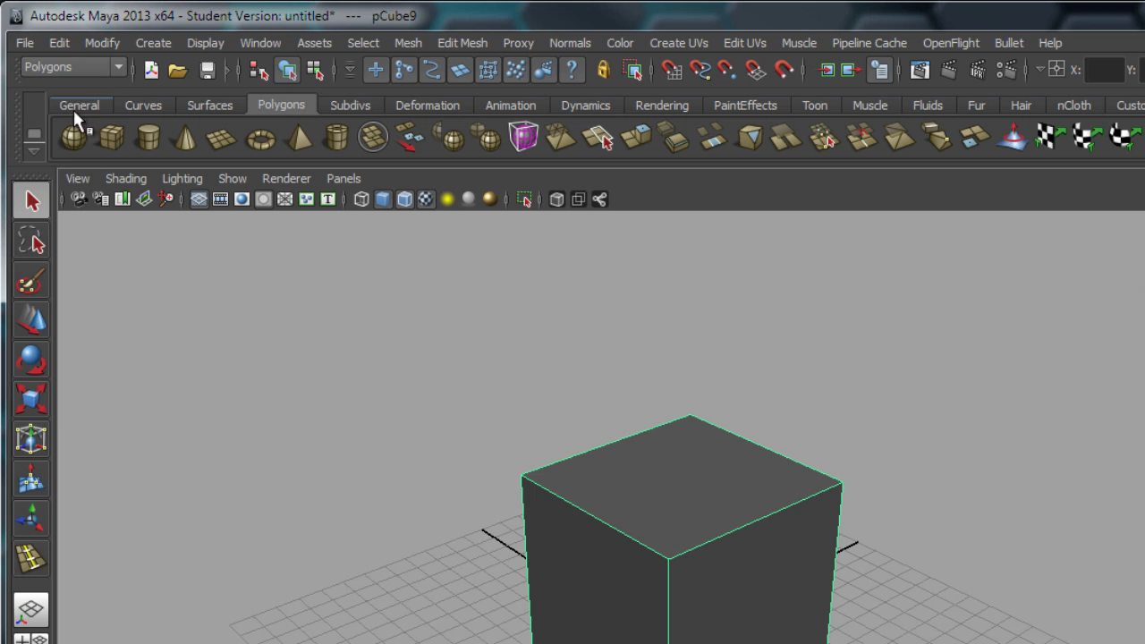
{"action": "left_click", "coordinate": [463, 43]}
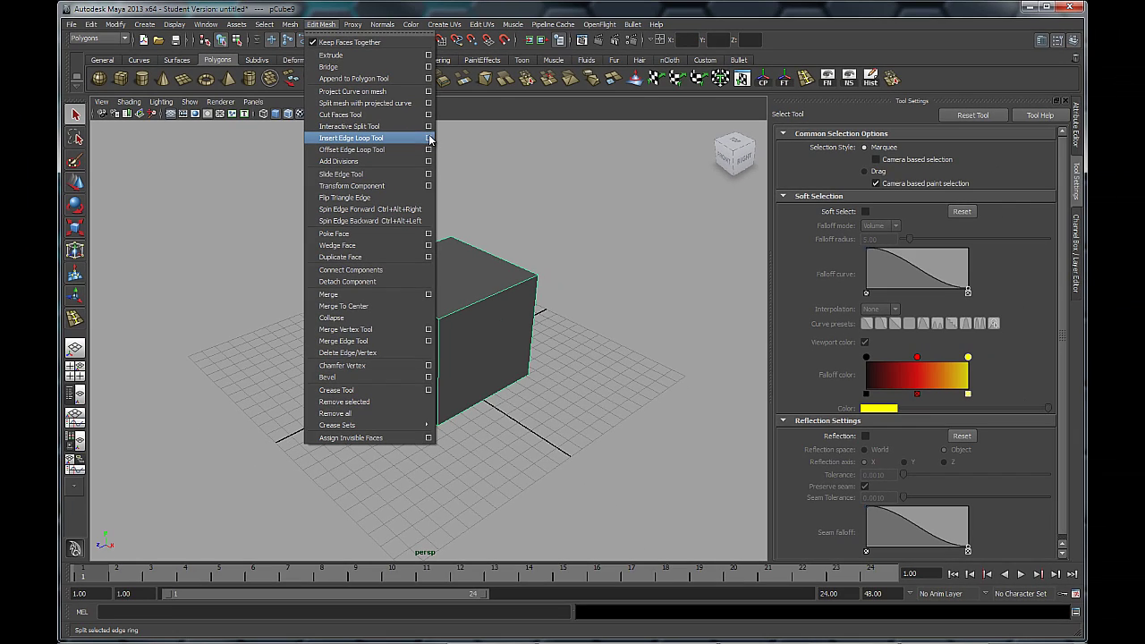
{"action": "left_click", "coordinate": [430, 141]}
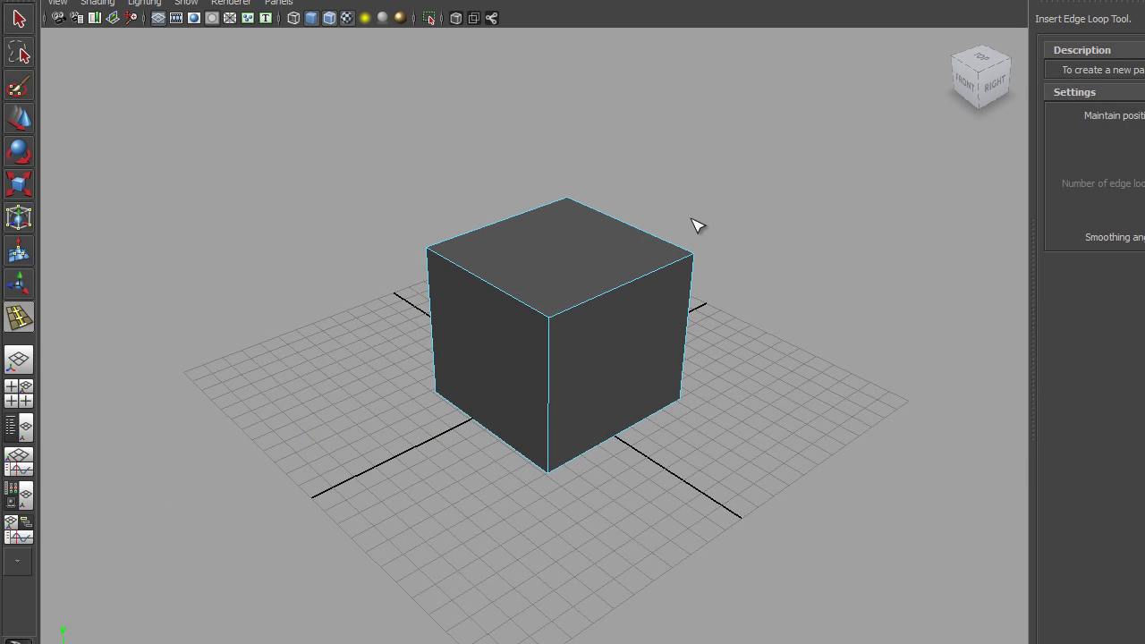
Insert a vertical edge loop around the cube, parallel to its front face and close to it.
{"action": "left_click_drag", "start_coordinate": [697, 225], "coordinate": [659, 256], "text": "alt"}
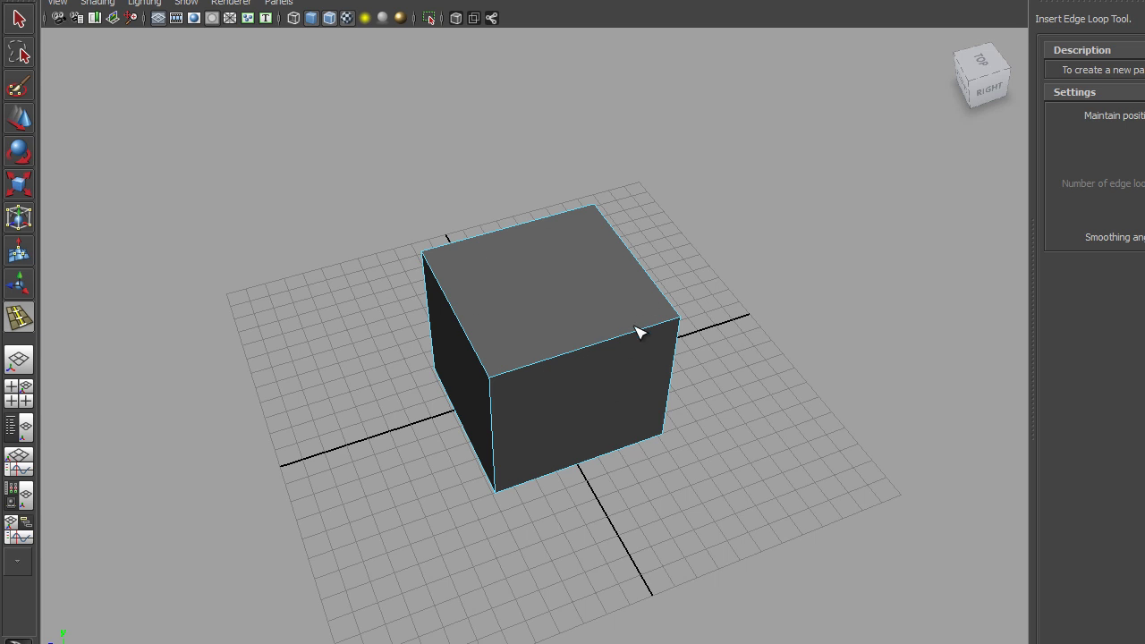
{"action": "left_click_drag", "start_coordinate": [632, 335], "coordinate": [545, 369]}
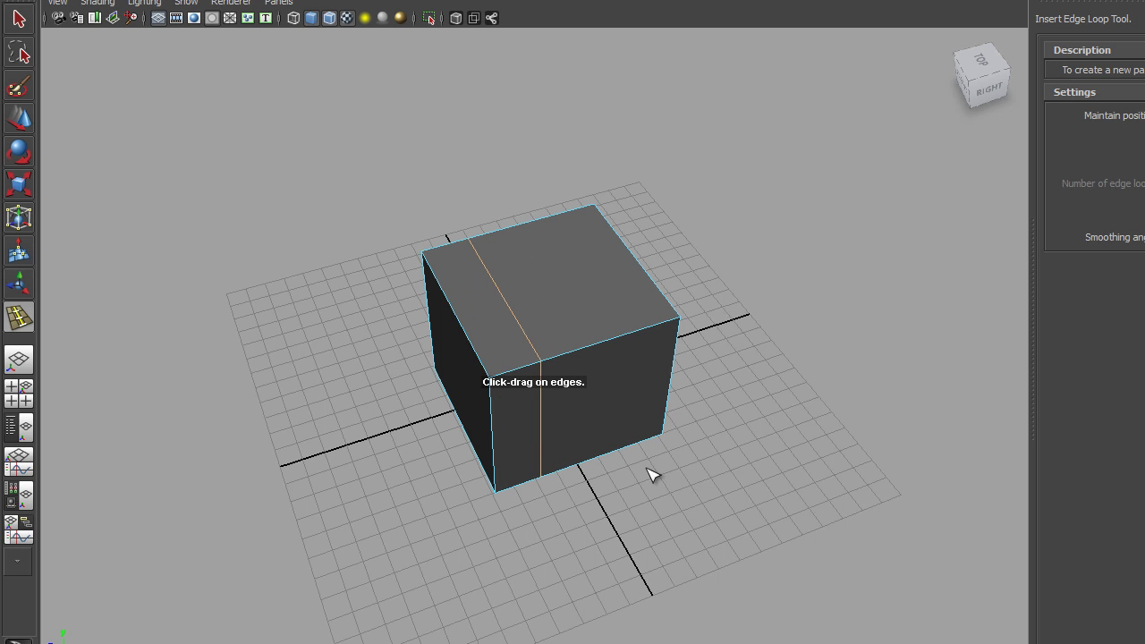
{"action": "left_click_drag", "start_coordinate": [736, 397], "coordinate": [618, 388], "text": "alt"}
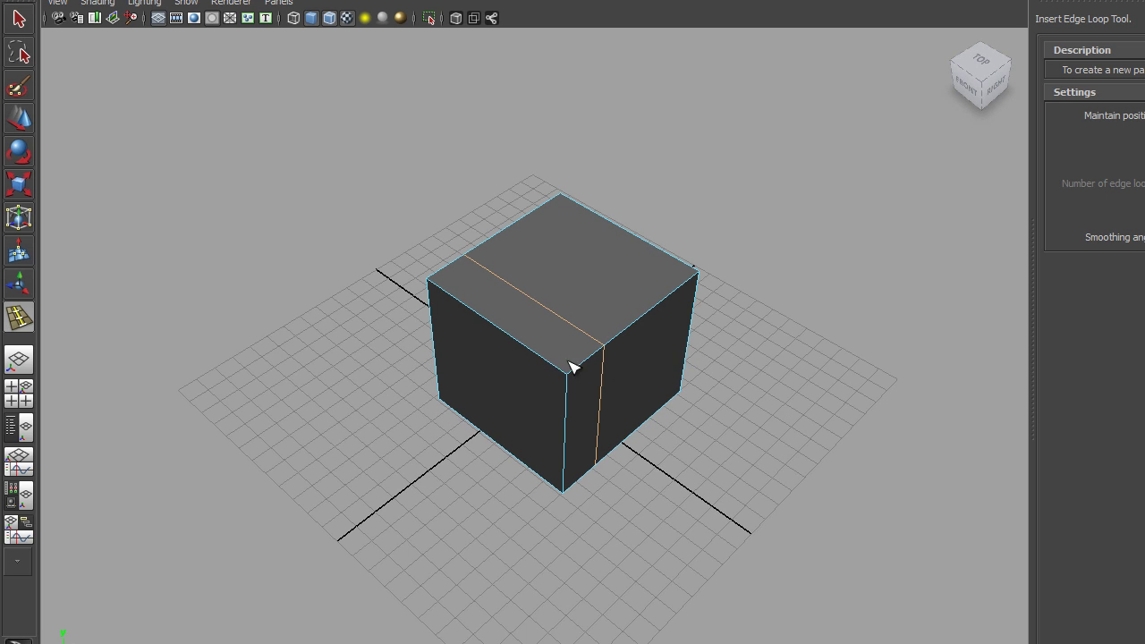
{"action": "left_click_drag", "start_coordinate": [588, 441], "coordinate": [559, 443], "text": "alt"}
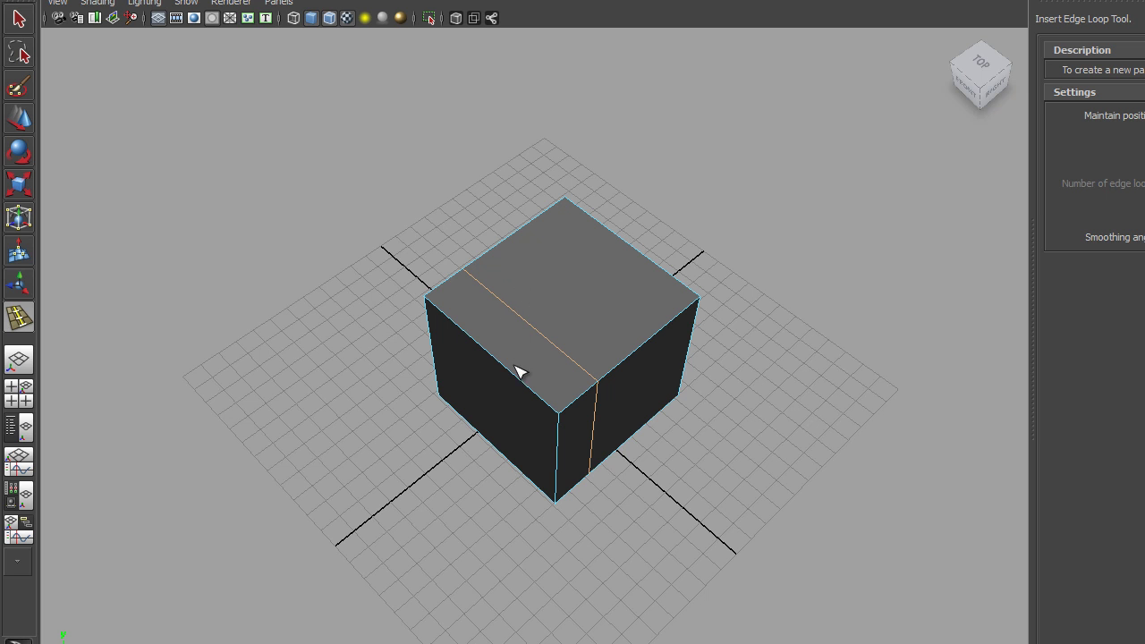
{"action": "left_click_drag", "start_coordinate": [574, 470], "coordinate": [658, 435], "text": "alt"}
{"action": "left_click_drag", "start_coordinate": [596, 224], "coordinate": [550, 273], "text": "alt"}
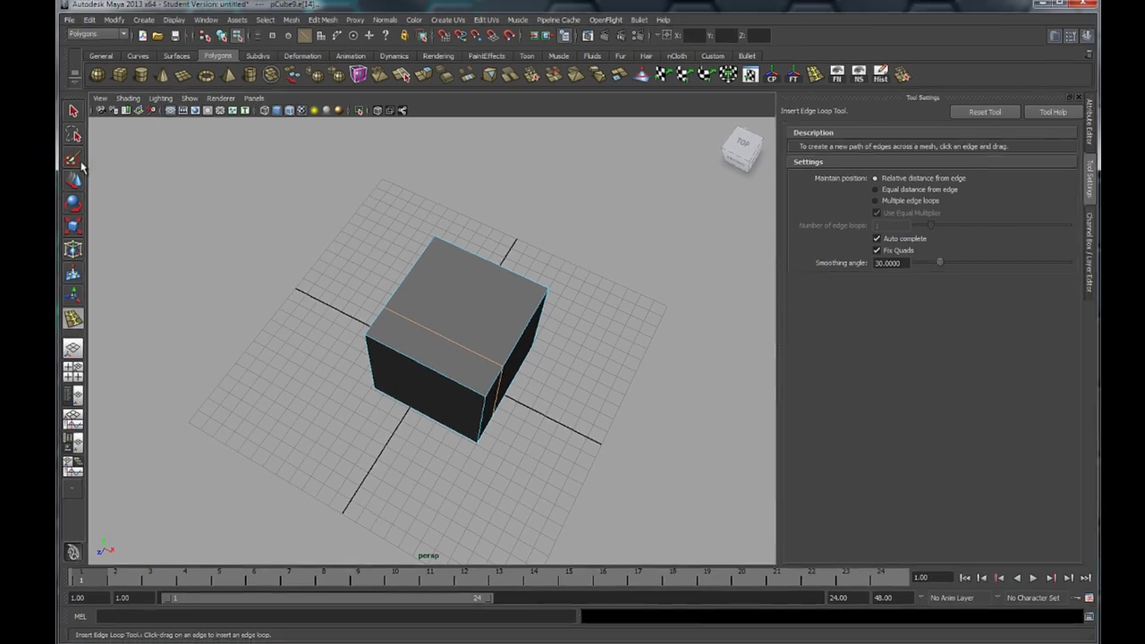
Select the inserted loop's edge on the cube's top and move it straight up into a roof-like ridge.
{"action": "key", "text": "q"}
{"action": "left_click_drag", "start_coordinate": [523, 425], "coordinate": [401, 307], "text": "alt"}
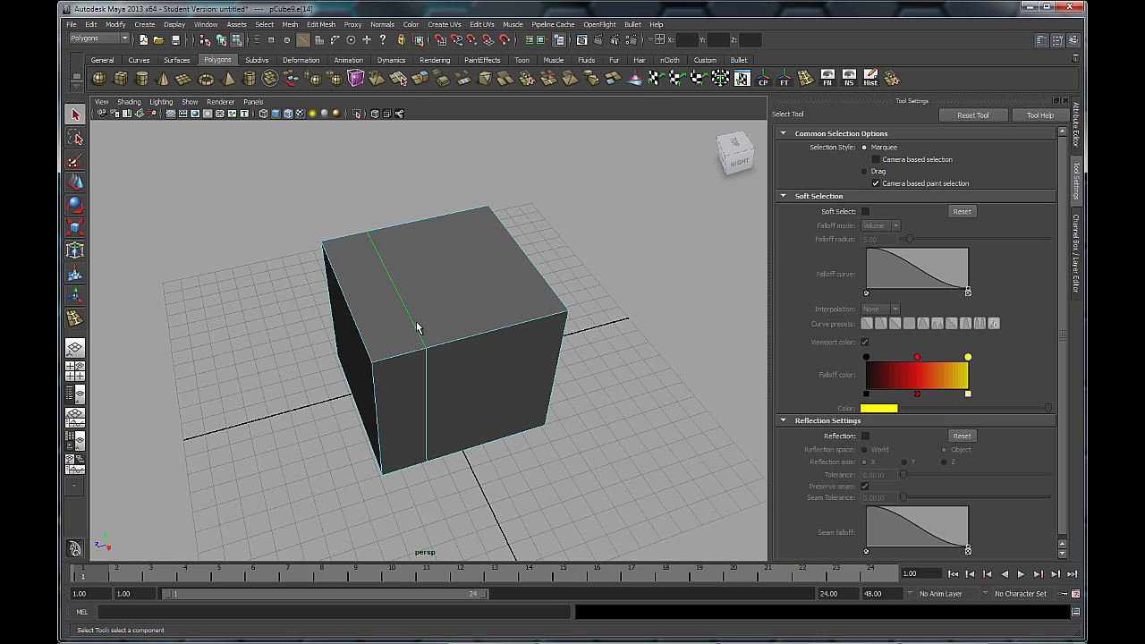
{"action": "left_click", "coordinate": [415, 327]}
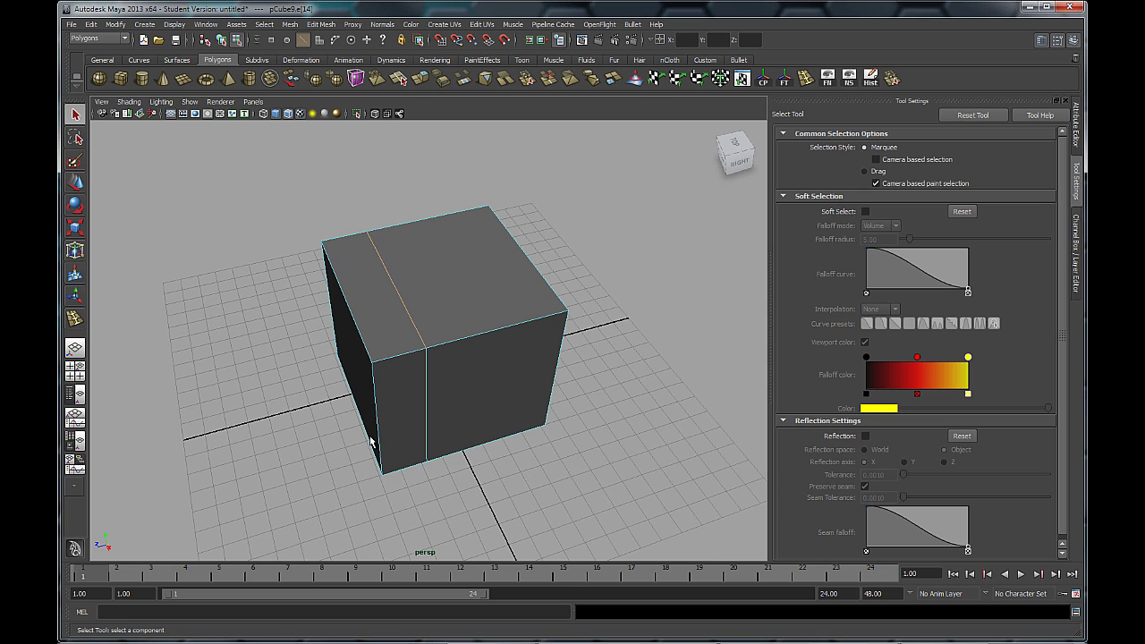
{"action": "left_click", "coordinate": [424, 359]}
{"action": "left_click", "coordinate": [362, 333]}
{"action": "left_click", "coordinate": [404, 308]}
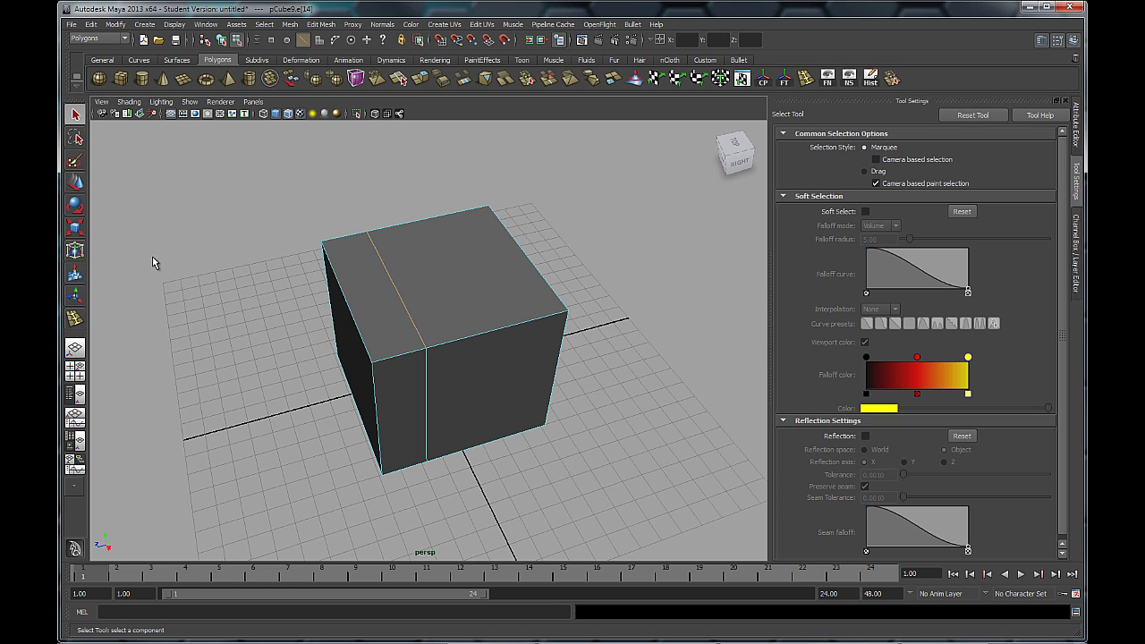
{"action": "left_click", "coordinate": [76, 181]}
{"action": "left_click_drag", "start_coordinate": [268, 376], "coordinate": [398, 137], "text": "alt"}
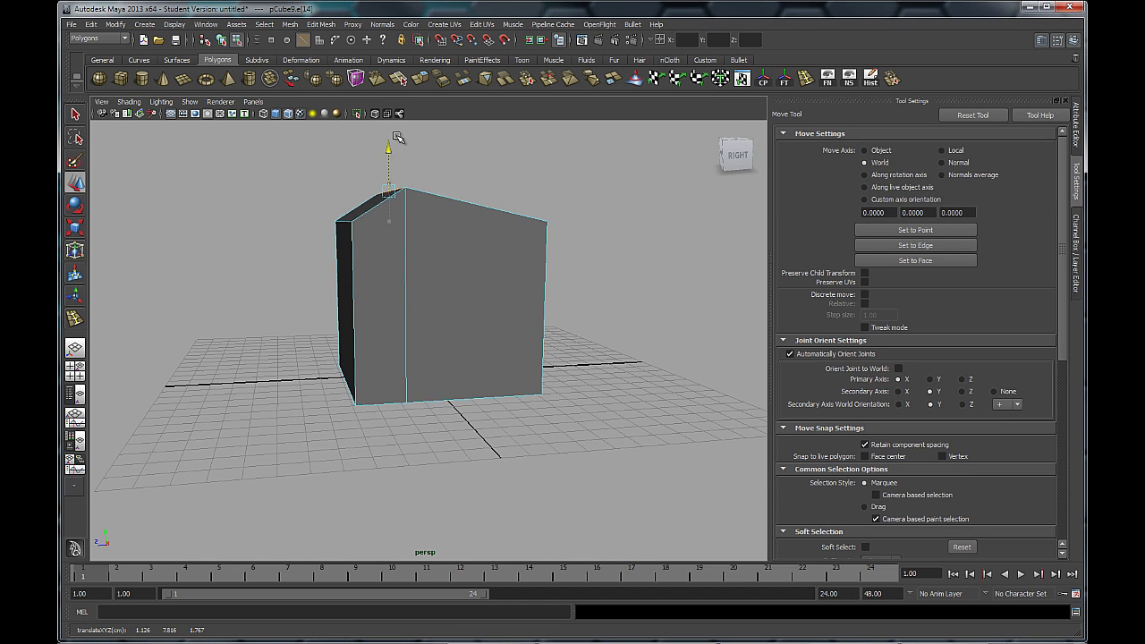
{"action": "left_click_drag", "start_coordinate": [298, 258], "coordinate": [503, 229], "text": "alt"}
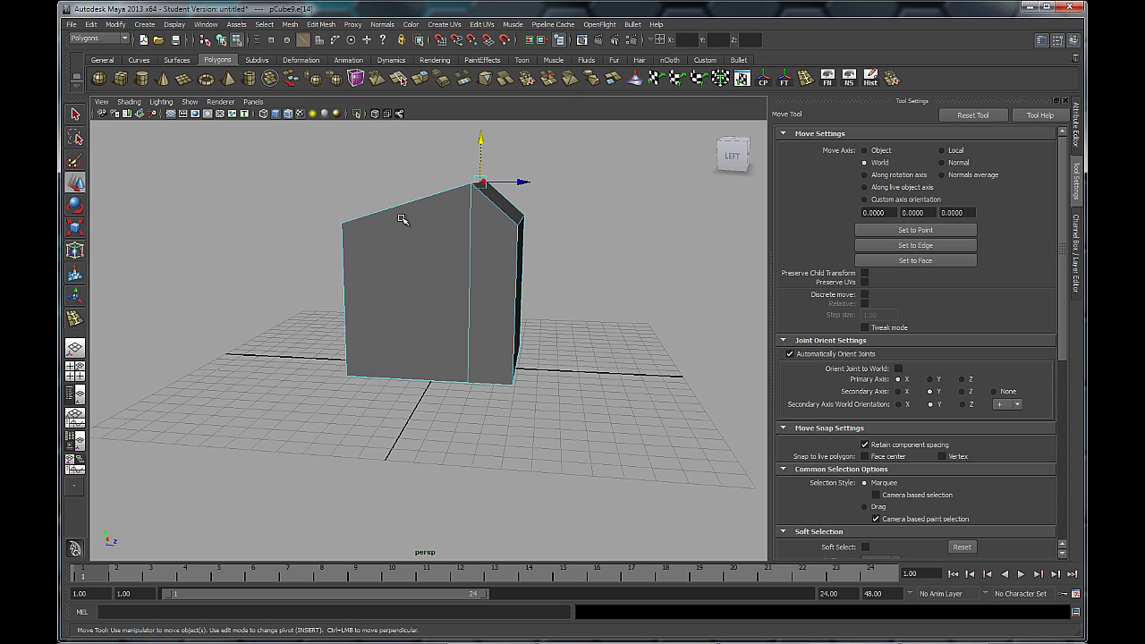
{"action": "left_click_drag", "start_coordinate": [486, 311], "coordinate": [441, 399], "text": "alt"}
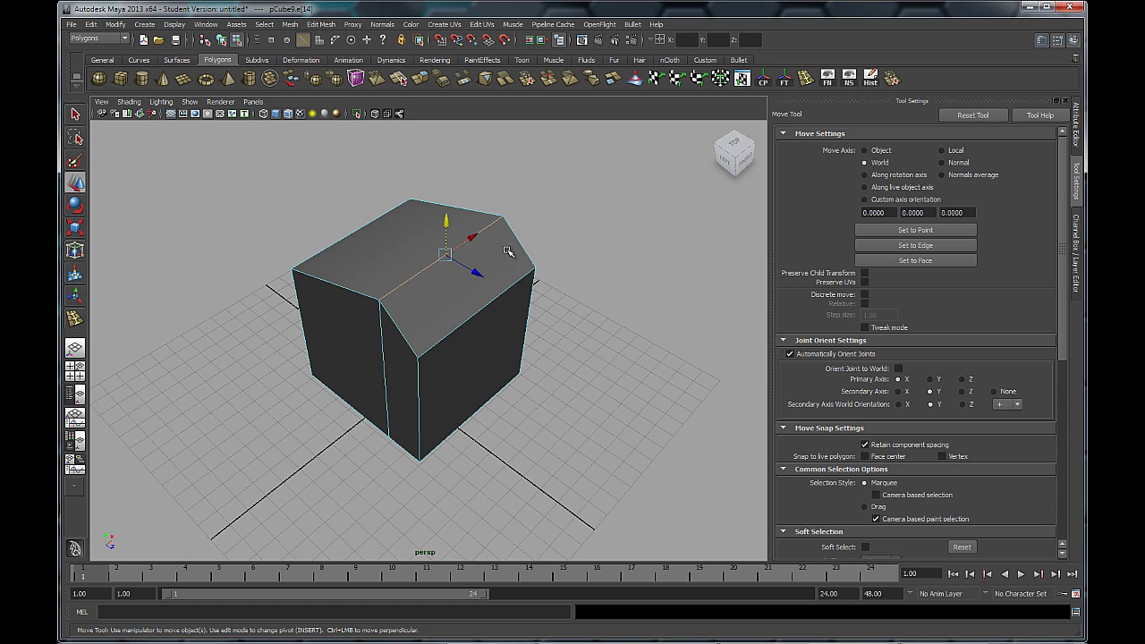
{"action": "left_click_drag", "start_coordinate": [396, 365], "coordinate": [372, 386], "text": "alt"}
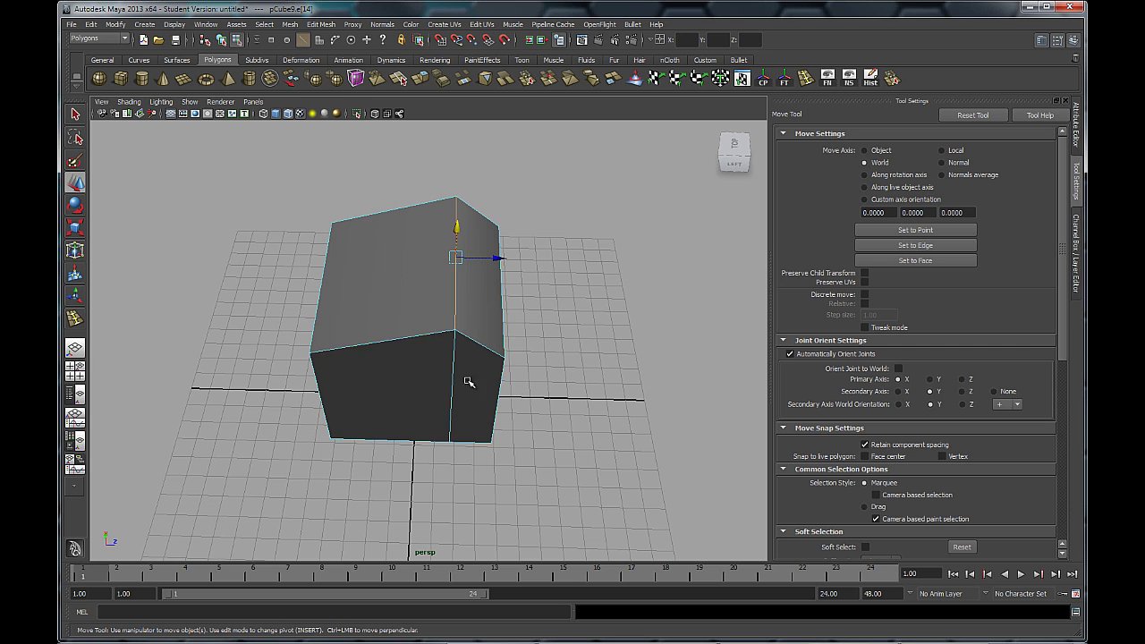
{"action": "mouse_move", "coordinate": [468, 383]}
{"action": "left_mouse_down", "text": "alt"}
{"action": "mouse_move", "coordinate": [471, 366]}
{"action": "mouse_move", "coordinate": [503, 366]}
{"action": "mouse_move", "coordinate": [487, 330]}
{"action": "mouse_move", "coordinate": [462, 360]}
{"action": "mouse_move", "coordinate": [467, 373]}
{"action": "left_mouse_up", "text": "alt"}
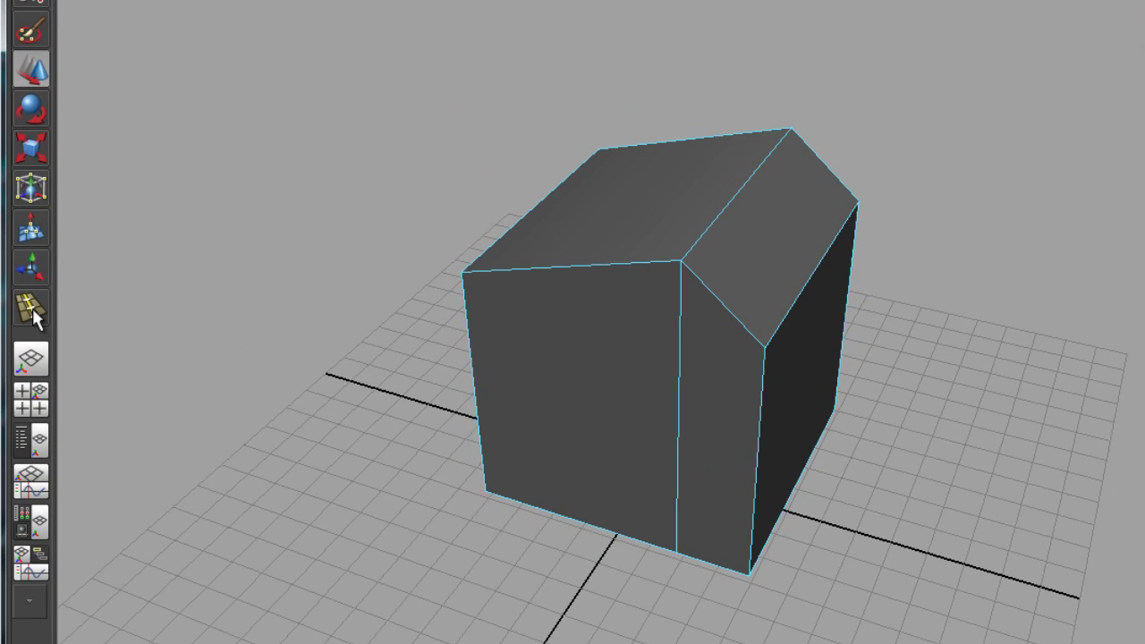
Insert a horizontal edge loop around the upper part of the block's walls and clear the selection.
{"action": "left_click", "coordinate": [32, 312]}
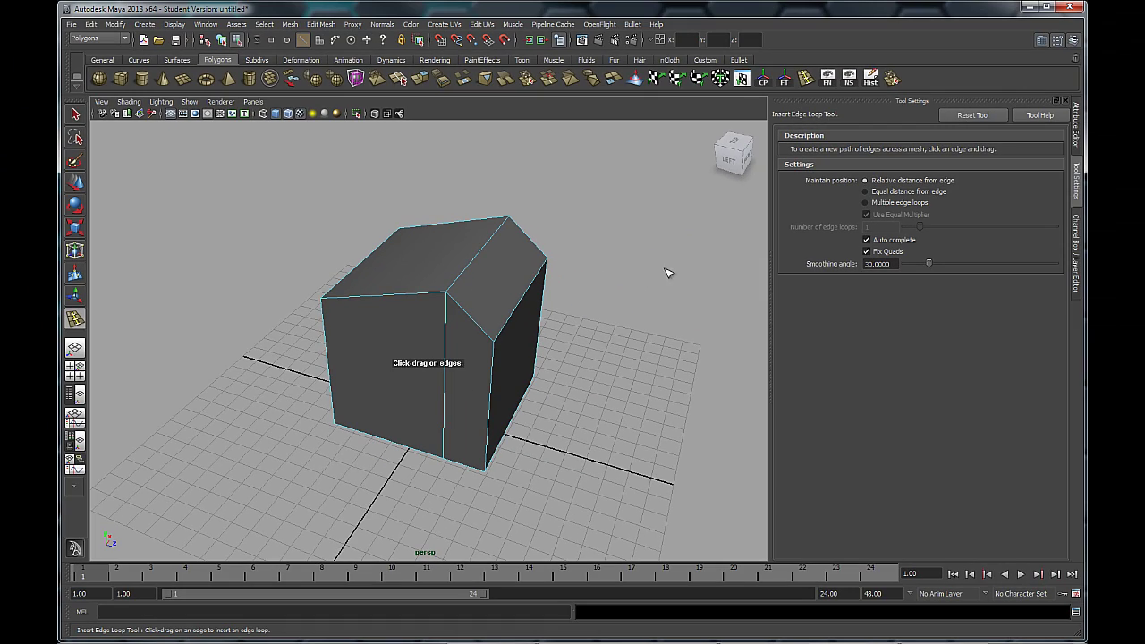
{"action": "left_click_drag", "start_coordinate": [575, 351], "coordinate": [514, 304], "text": "alt"}
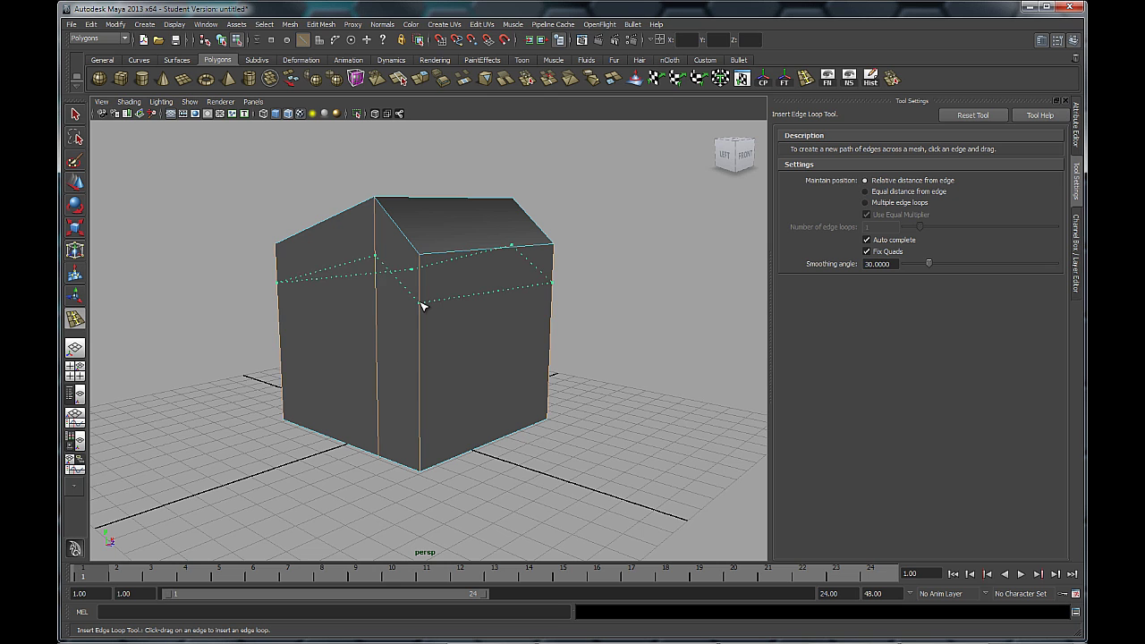
{"action": "left_click_drag", "start_coordinate": [422, 306], "coordinate": [426, 378]}
{"action": "left_click_drag", "start_coordinate": [424, 350], "coordinate": [426, 319]}
{"action": "left_click_drag", "start_coordinate": [605, 429], "coordinate": [603, 397], "text": "alt"}
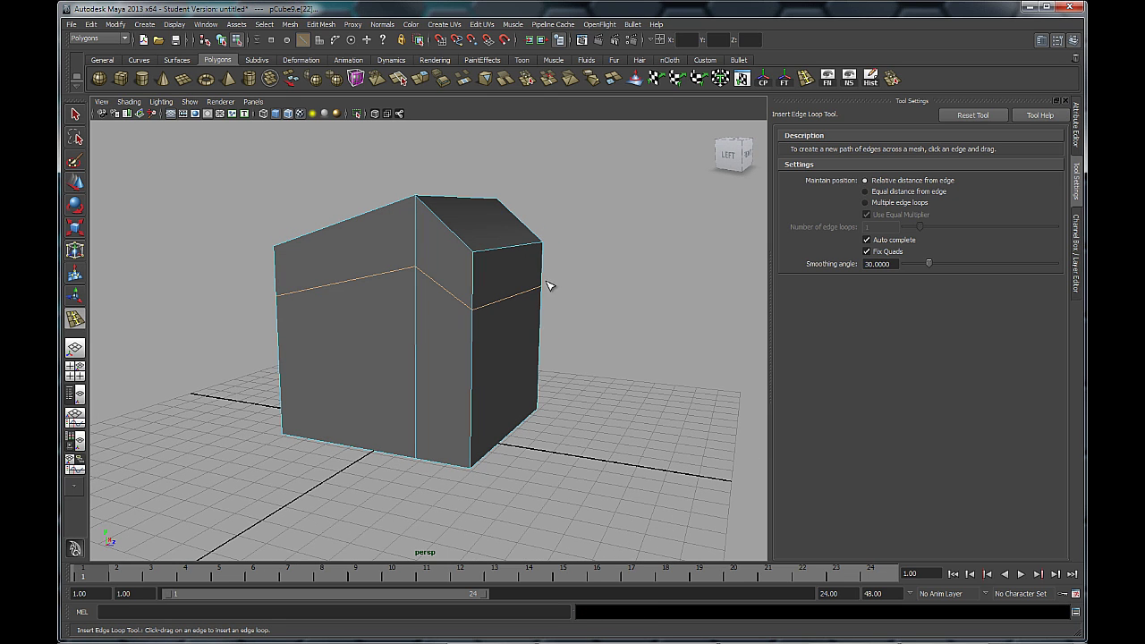
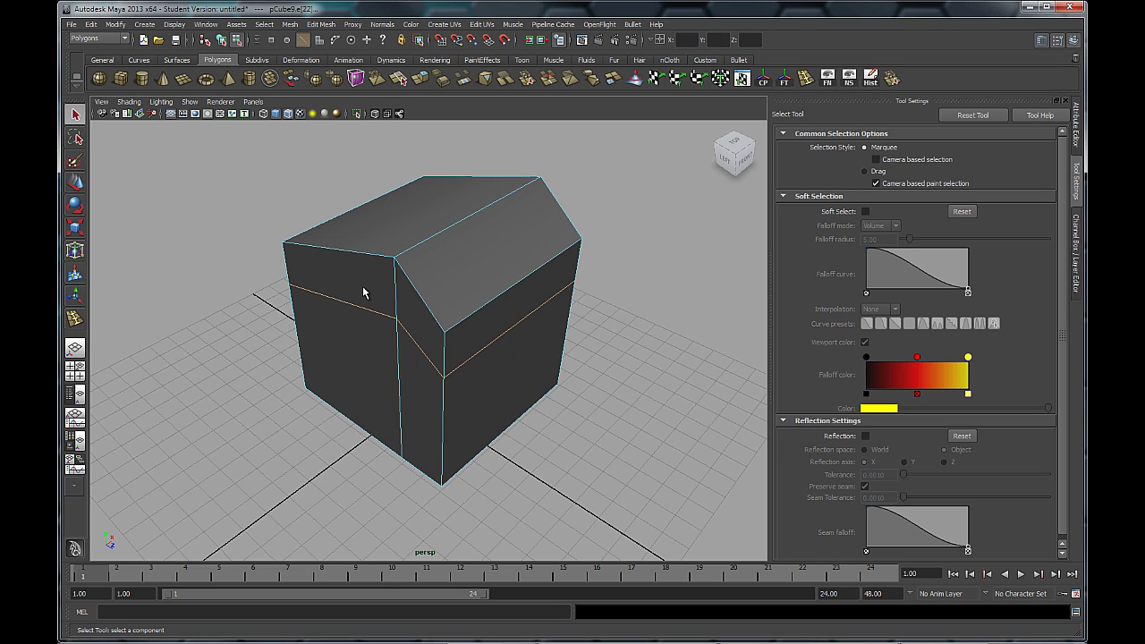
{"action": "left_click", "coordinate": [349, 152]}
{"action": "left_click_drag", "start_coordinate": [501, 298], "coordinate": [466, 305], "text": "alt"}
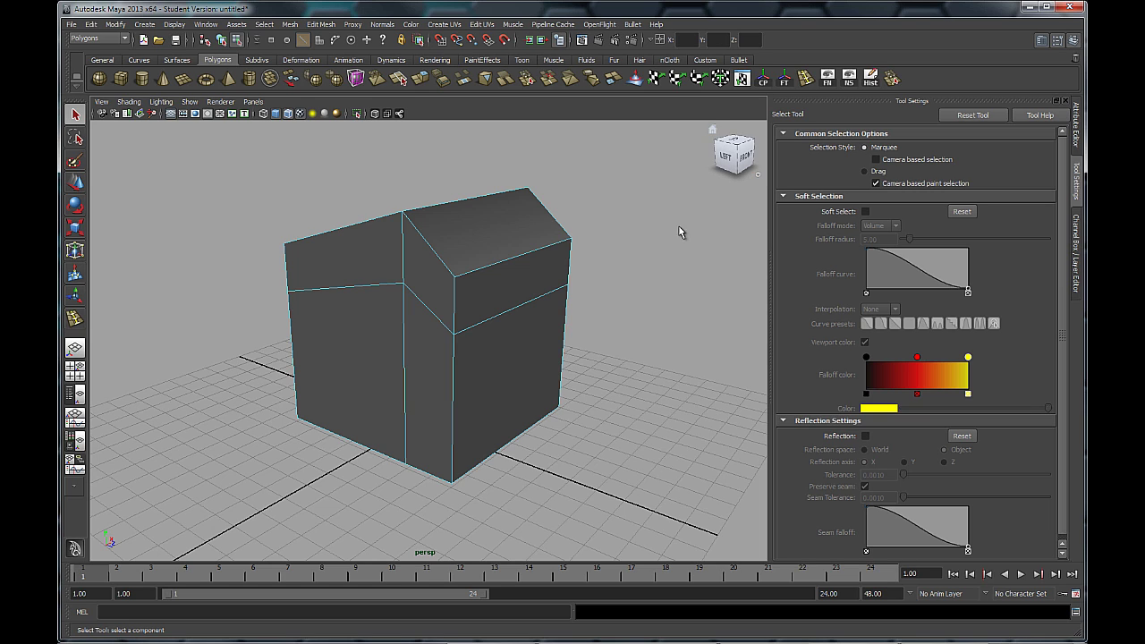
Merge the vertex where the two loops cross on the left side into the vertex at the bottom of the vertical edge.
{"action": "left_click", "coordinate": [892, 79]}
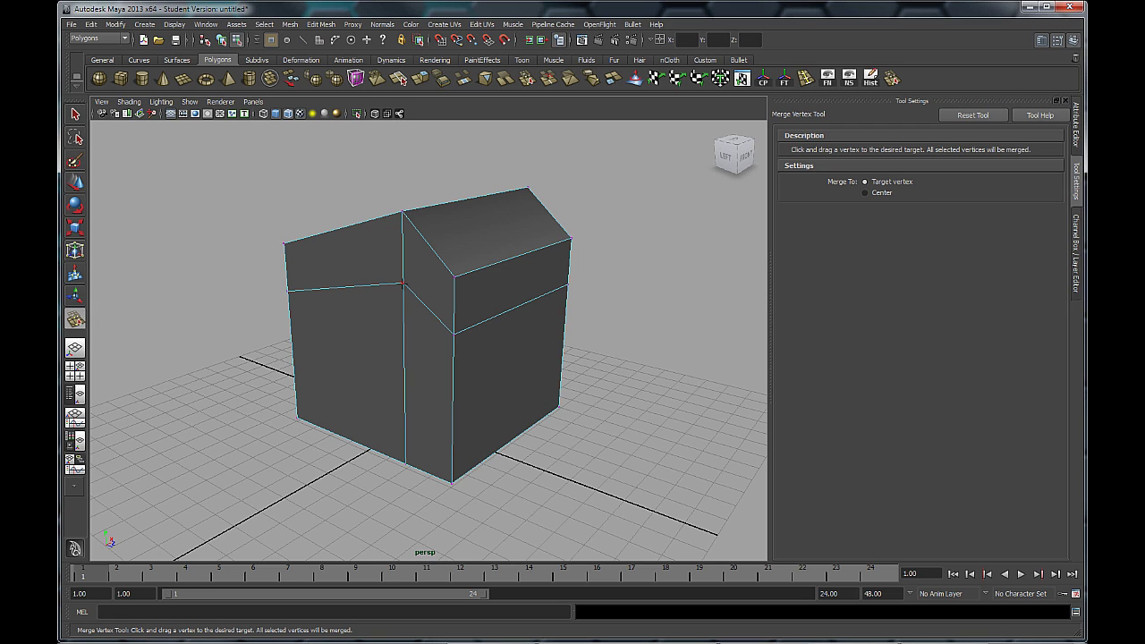
{"action": "left_click_drag", "start_coordinate": [400, 439], "coordinate": [406, 463]}
{"action": "left_click_drag", "start_coordinate": [503, 452], "coordinate": [575, 370], "text": "alt"}
{"action": "key", "text": "q"}
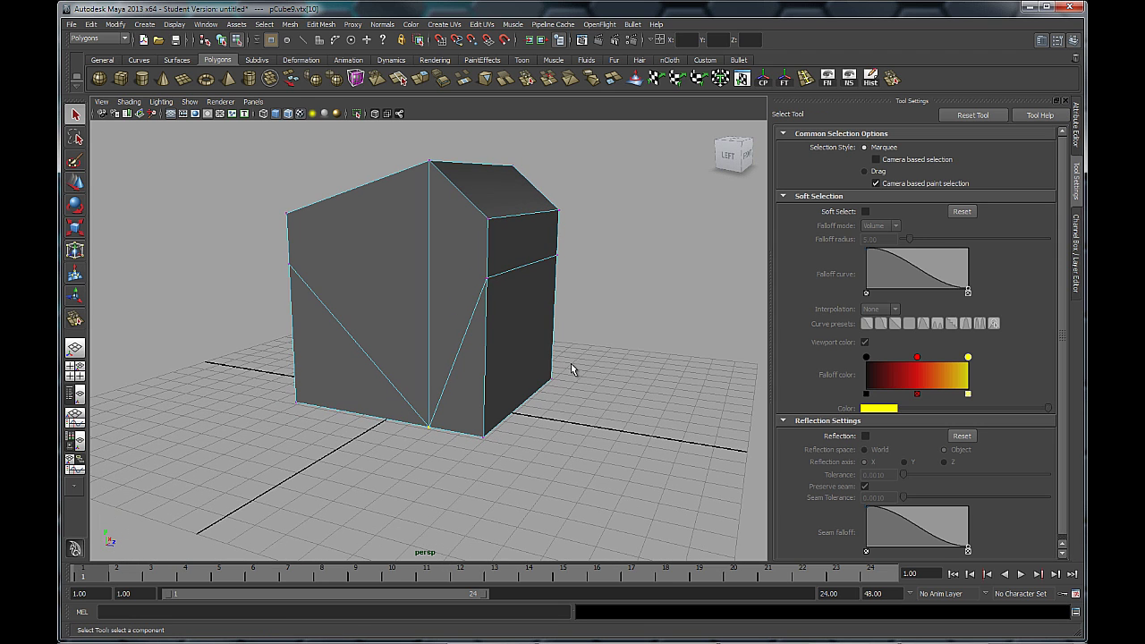
{"action": "left_click", "coordinate": [575, 370]}
{"action": "left_click_drag", "start_coordinate": [497, 456], "coordinate": [480, 491], "text": "alt"}
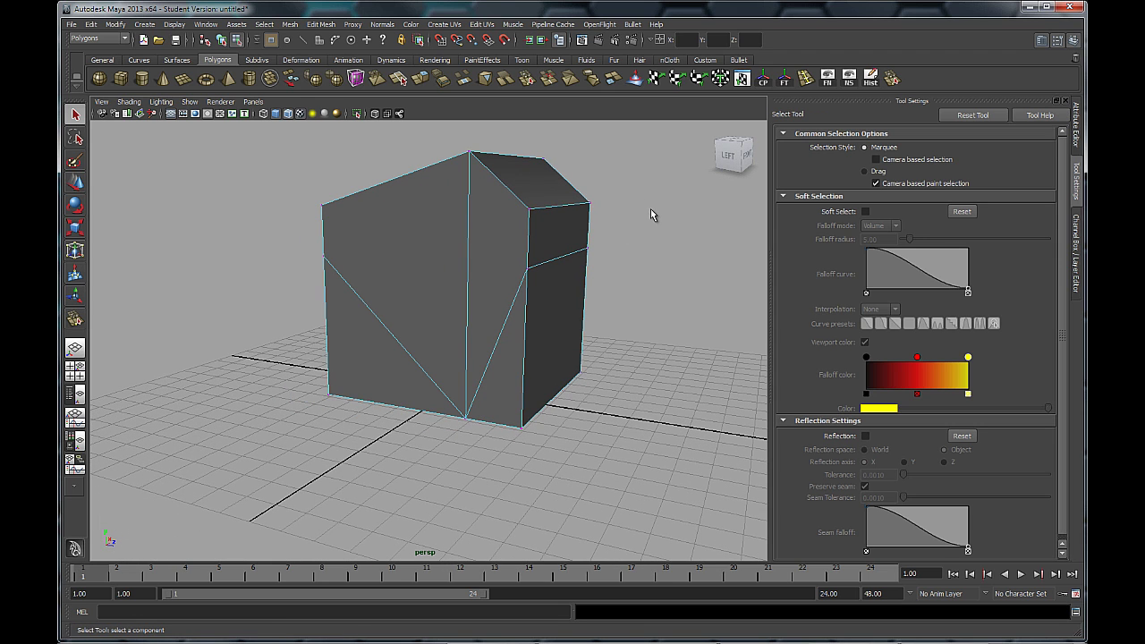
{"action": "left_click_drag", "start_coordinate": [377, 379], "coordinate": [545, 435], "text": "alt"}
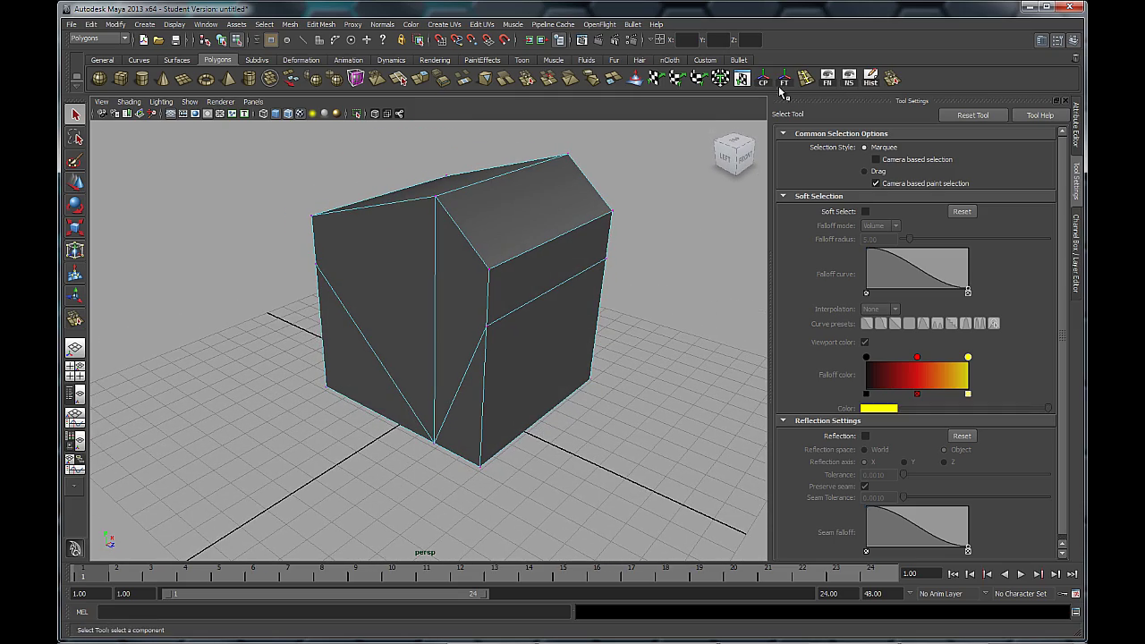
{"action": "left_click_drag", "start_coordinate": [484, 407], "coordinate": [524, 404], "text": "alt"}
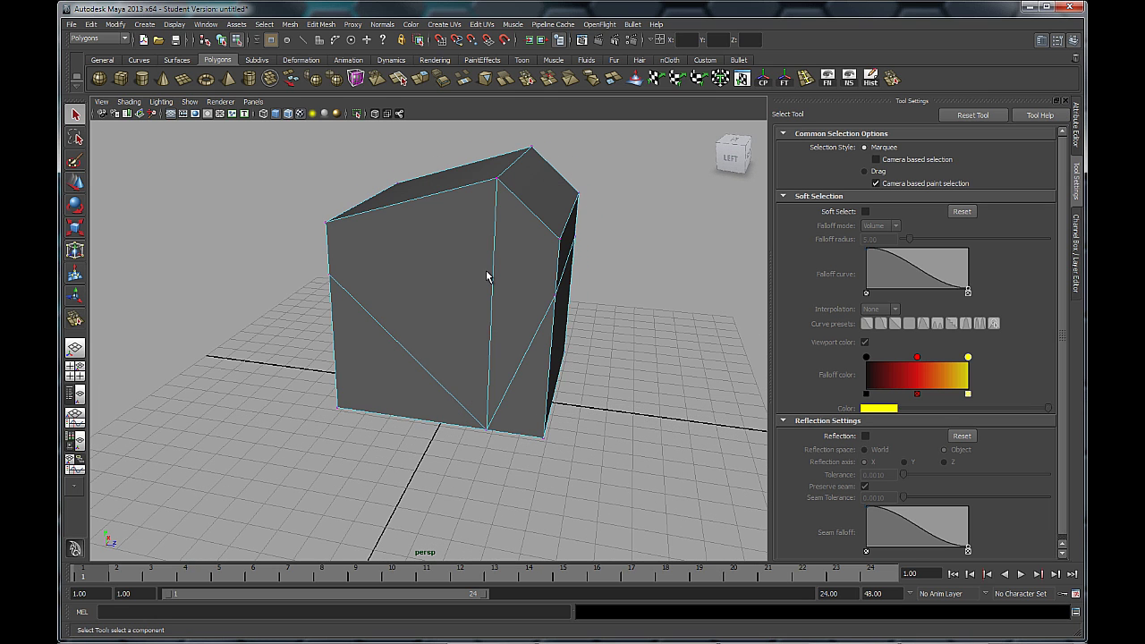
Examine the faces on the block's left side by selecting them one after another, and return to object selection.
{"action": "right_click_drag", "start_coordinate": [486, 273], "coordinate": [490, 301]}
{"action": "left_click", "coordinate": [476, 315]}
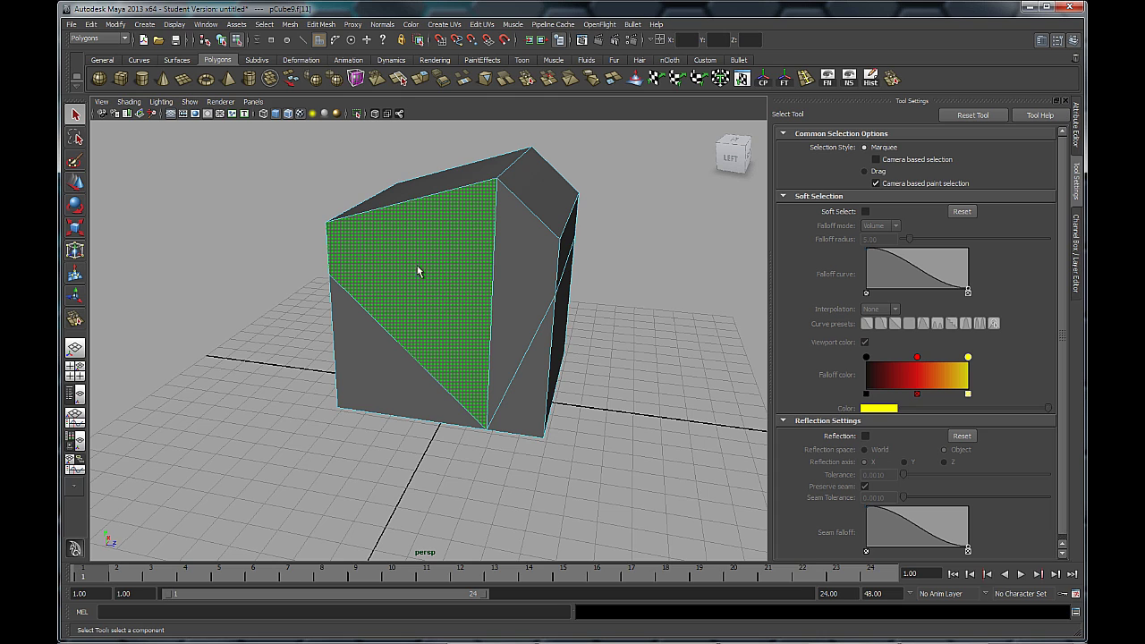
{"action": "left_click", "coordinate": [531, 264]}
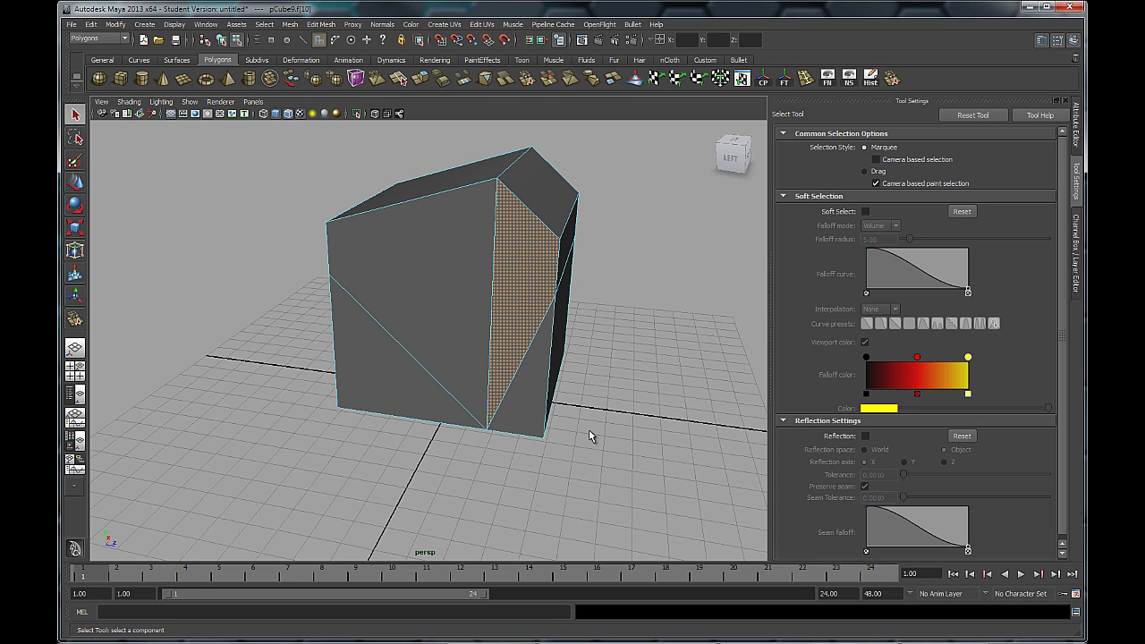
{"action": "left_click", "coordinate": [389, 393]}
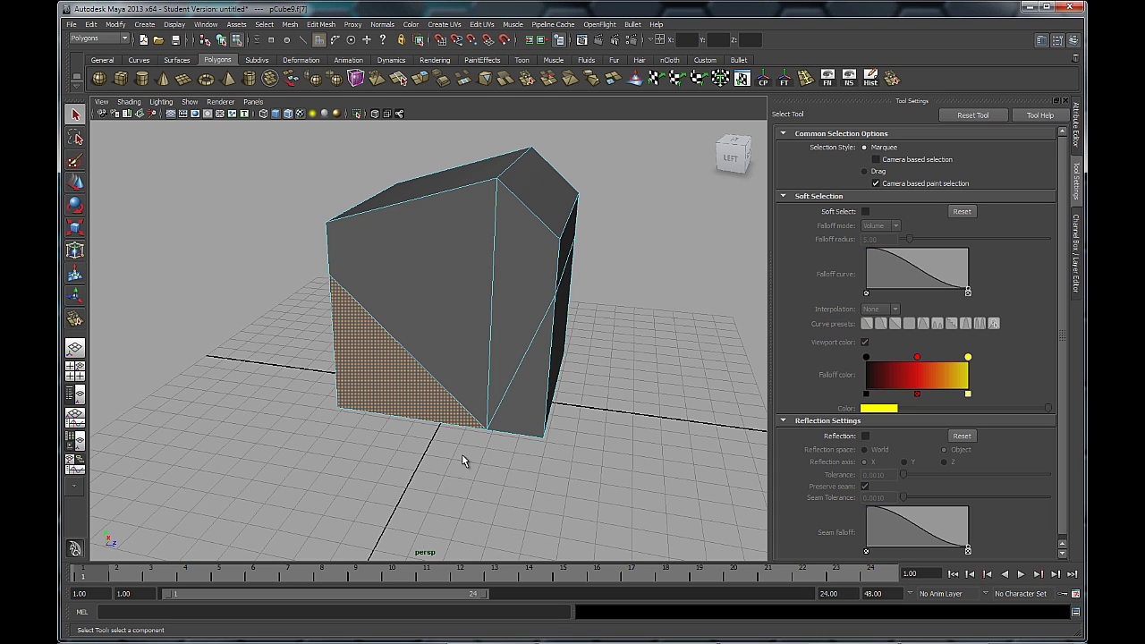
{"action": "left_click", "coordinate": [523, 428]}
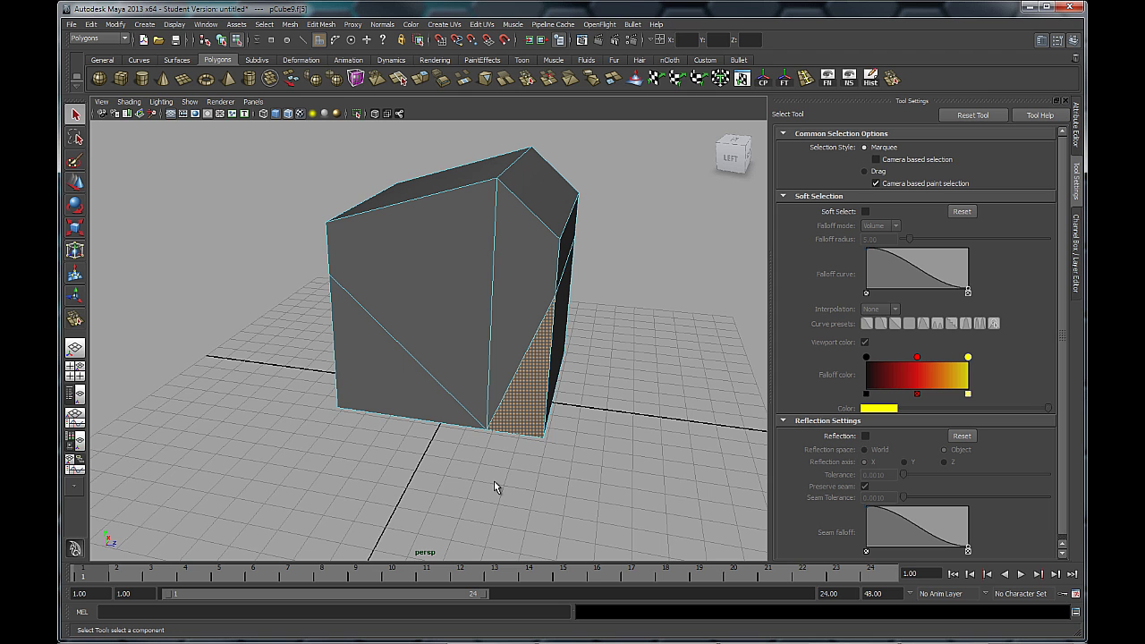
{"action": "left_click_drag", "start_coordinate": [494, 480], "coordinate": [504, 459], "text": "alt"}
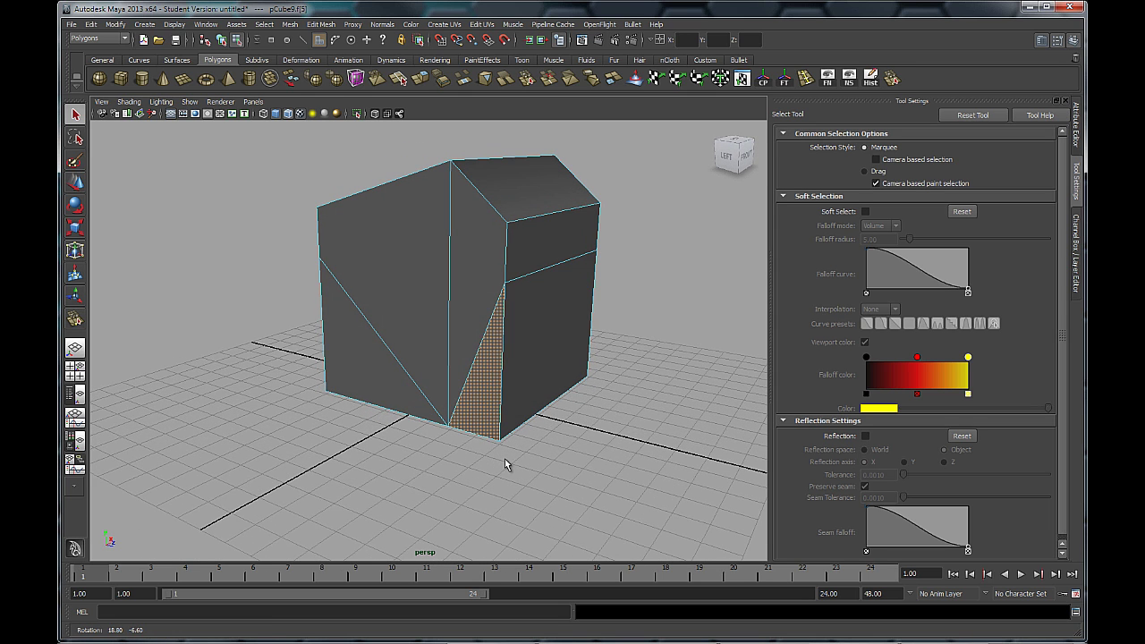
{"action": "left_click", "coordinate": [529, 459]}
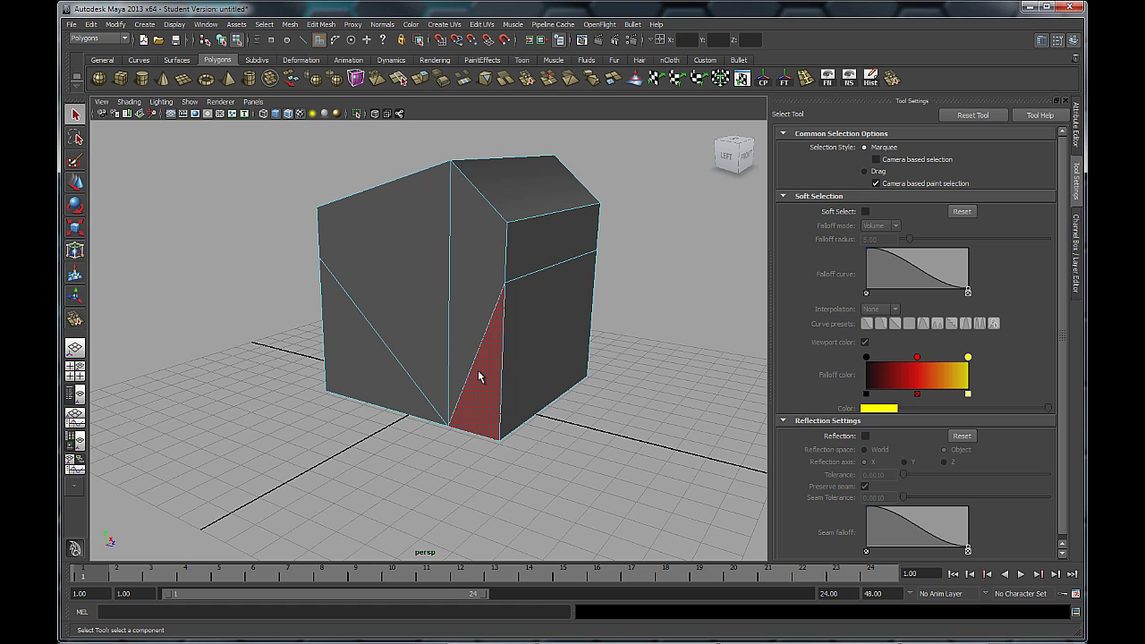
{"action": "right_click_drag", "start_coordinate": [479, 378], "coordinate": [517, 357]}
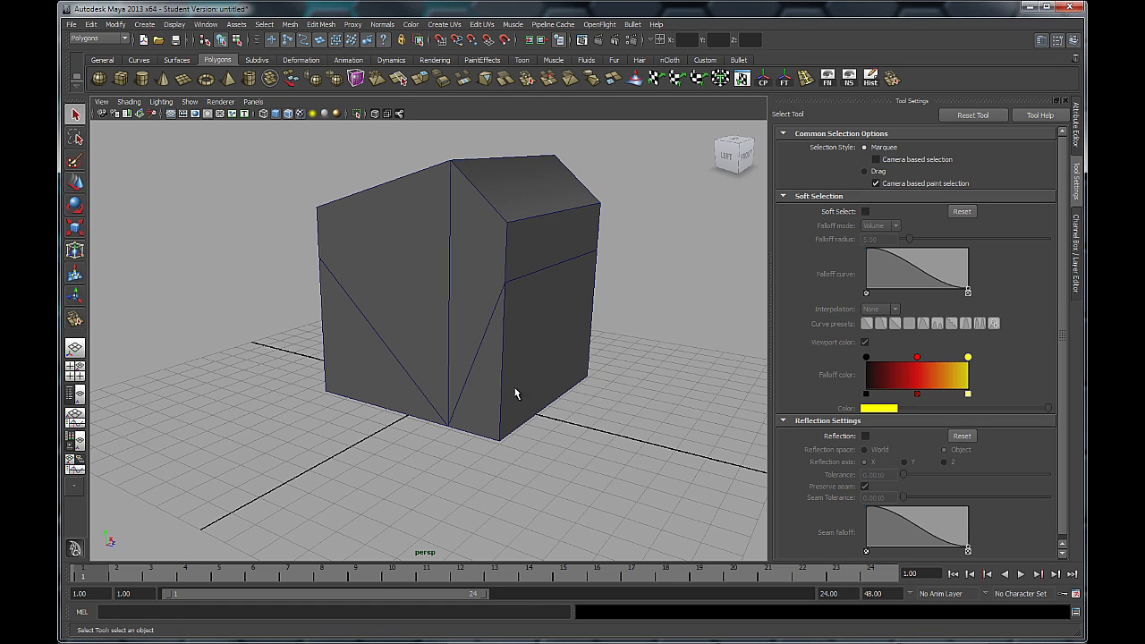
Insert a horizontal edge loop around the block's walls, between the roof's lower edge and the existing horizontal loop.
{"action": "left_click_drag", "start_coordinate": [515, 393], "coordinate": [509, 383], "text": "alt"}
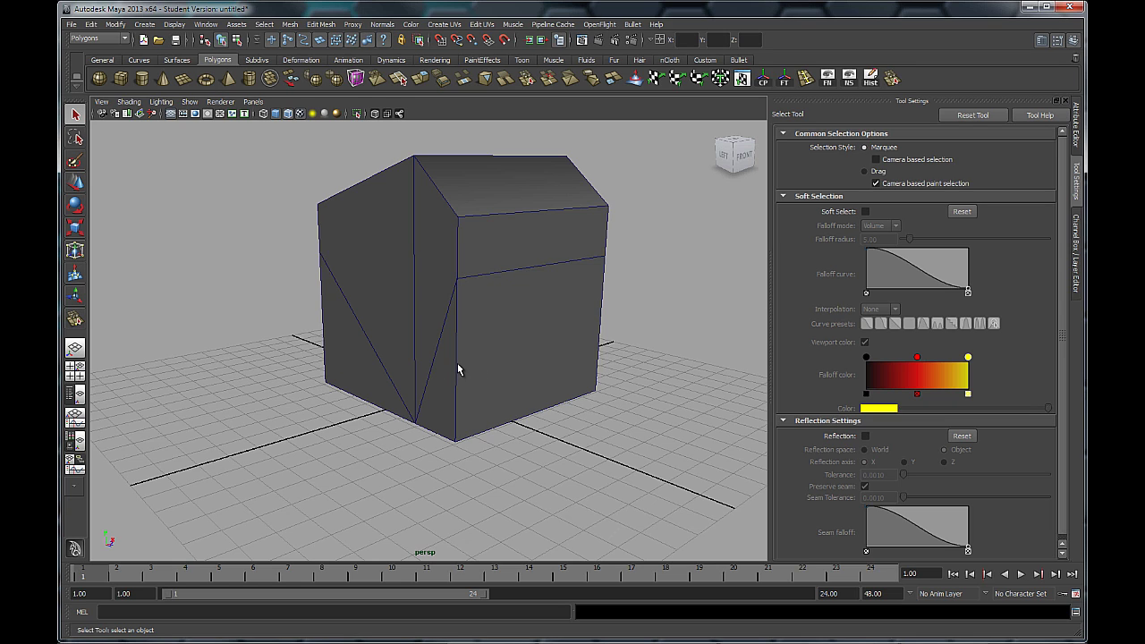
{"action": "left_click", "coordinate": [460, 189]}
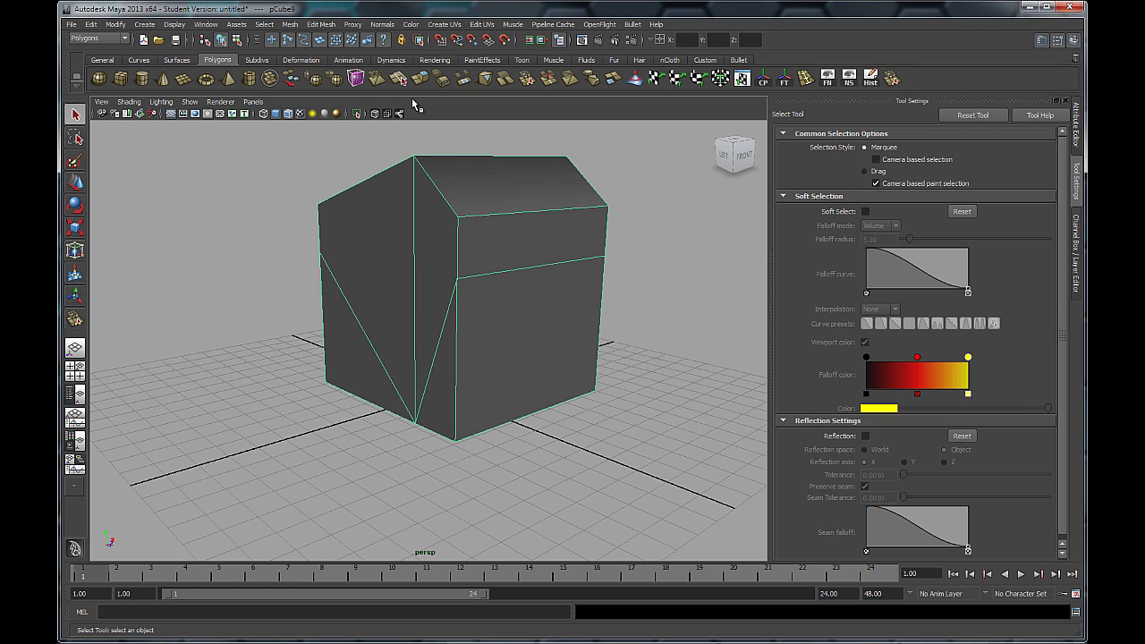
{"action": "left_click", "coordinate": [322, 25]}
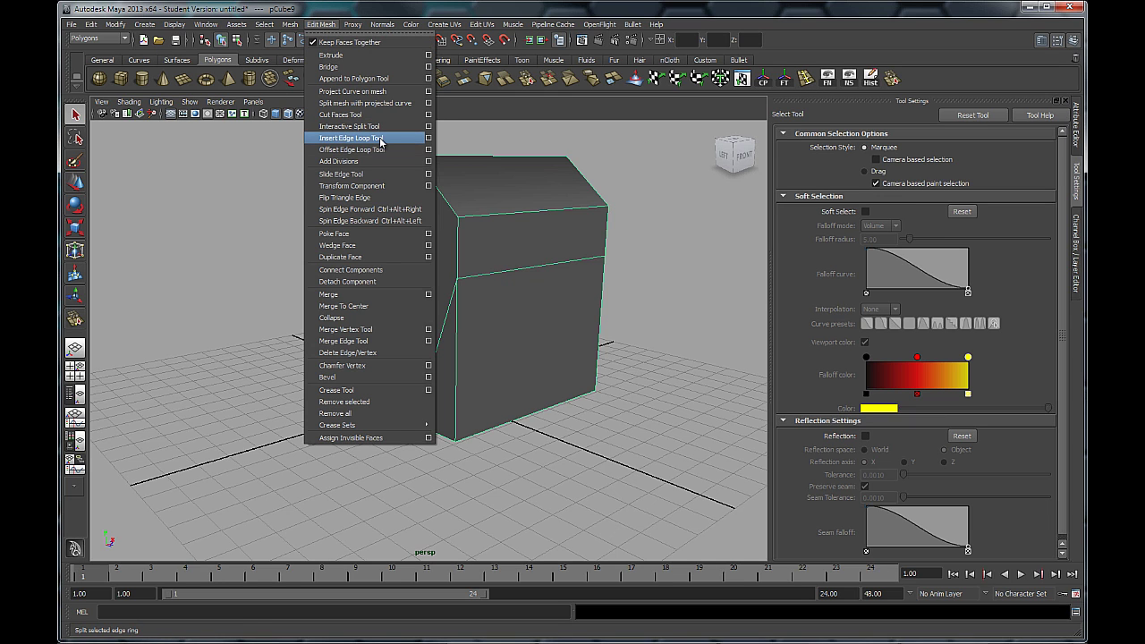
{"action": "left_click", "coordinate": [371, 138]}
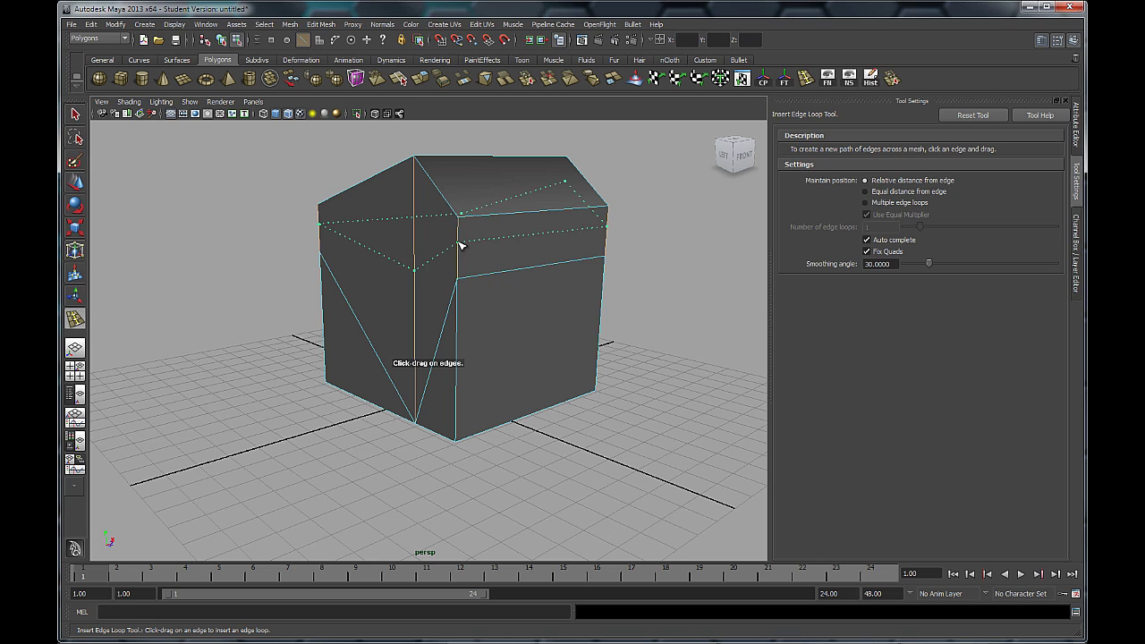
{"action": "left_click_drag", "start_coordinate": [458, 244], "coordinate": [459, 243]}
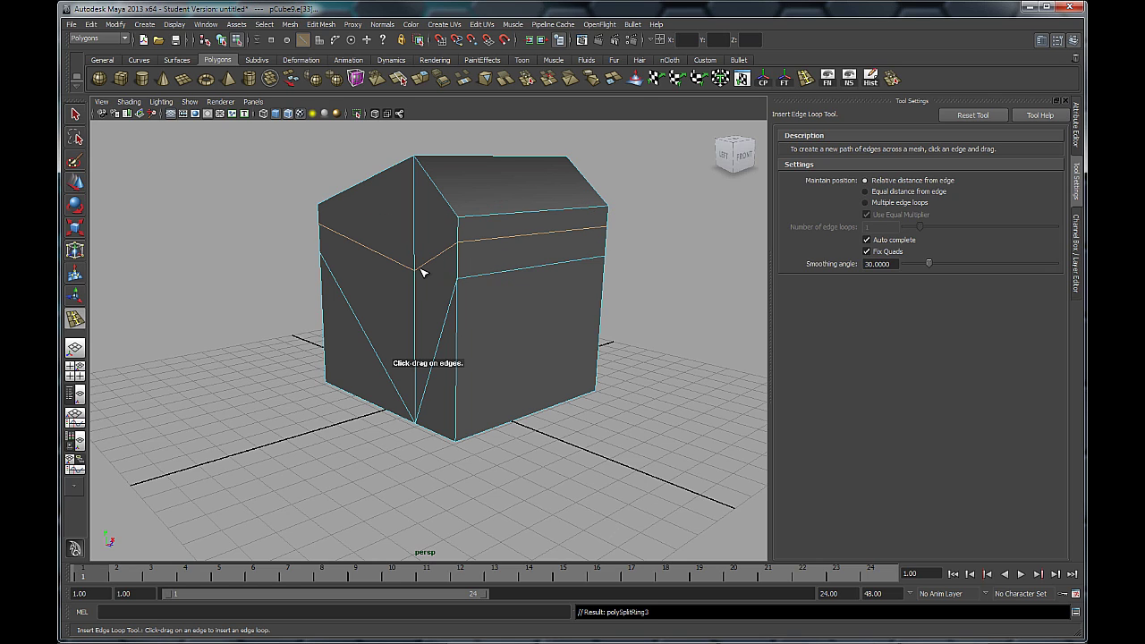
Insert another edge loop from the lower part of the vertical corner edge next to the left side's triangular faces.
{"action": "left_click_drag", "start_coordinate": [384, 314], "coordinate": [331, 313], "text": "alt"}
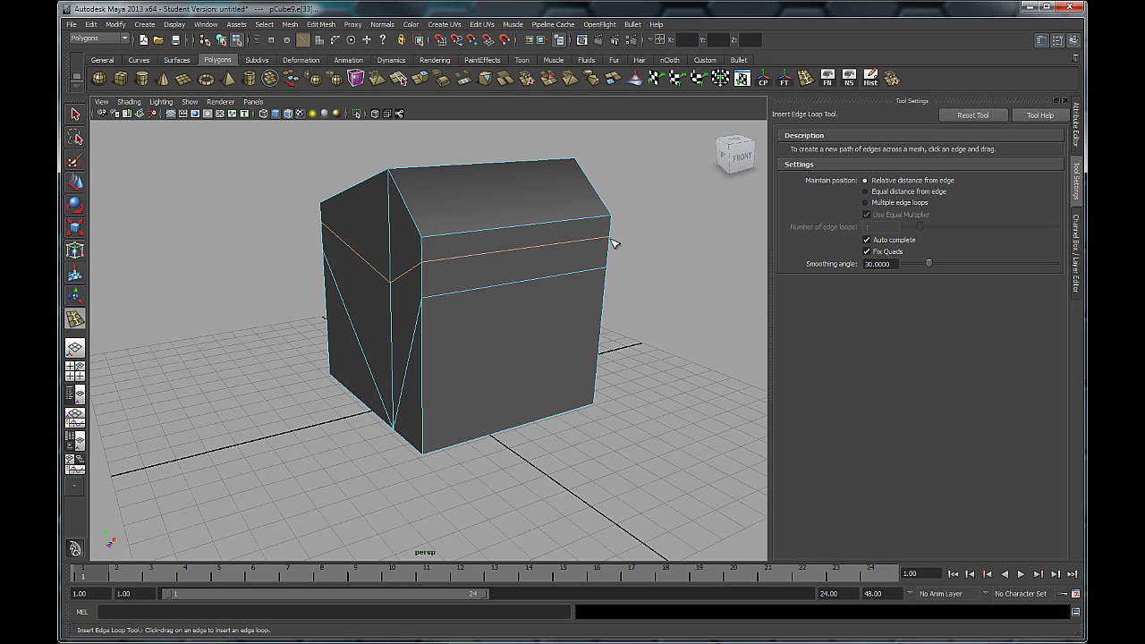
{"action": "left_click_drag", "start_coordinate": [427, 294], "coordinate": [485, 296], "text": "alt"}
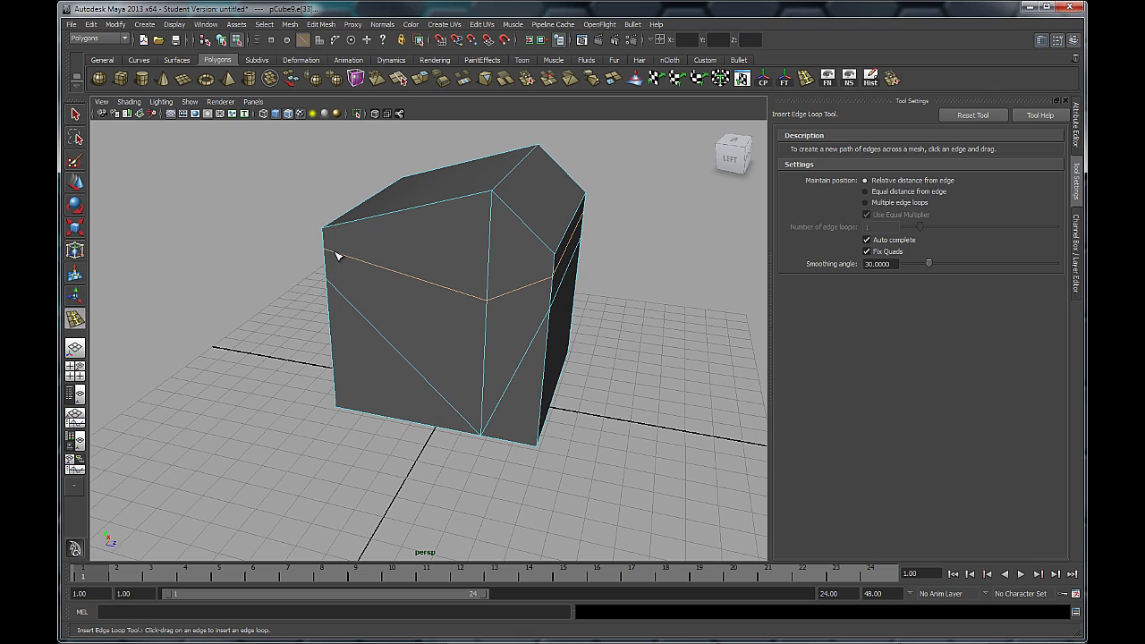
{"action": "left_click_drag", "start_coordinate": [324, 307], "coordinate": [417, 295], "text": "alt"}
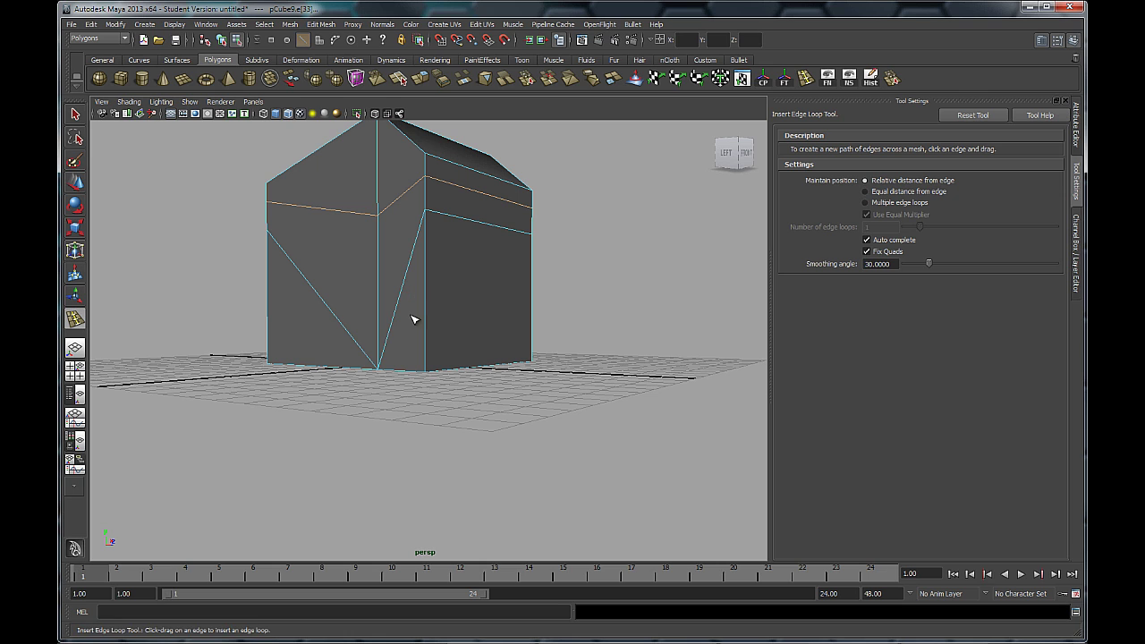
{"action": "right_click_drag", "start_coordinate": [424, 320], "coordinate": [501, 333], "text": "alt"}
{"action": "left_click_drag", "start_coordinate": [501, 334], "coordinate": [402, 302], "text": "alt"}
{"action": "right_click_drag", "start_coordinate": [402, 301], "coordinate": [475, 353], "text": "alt"}
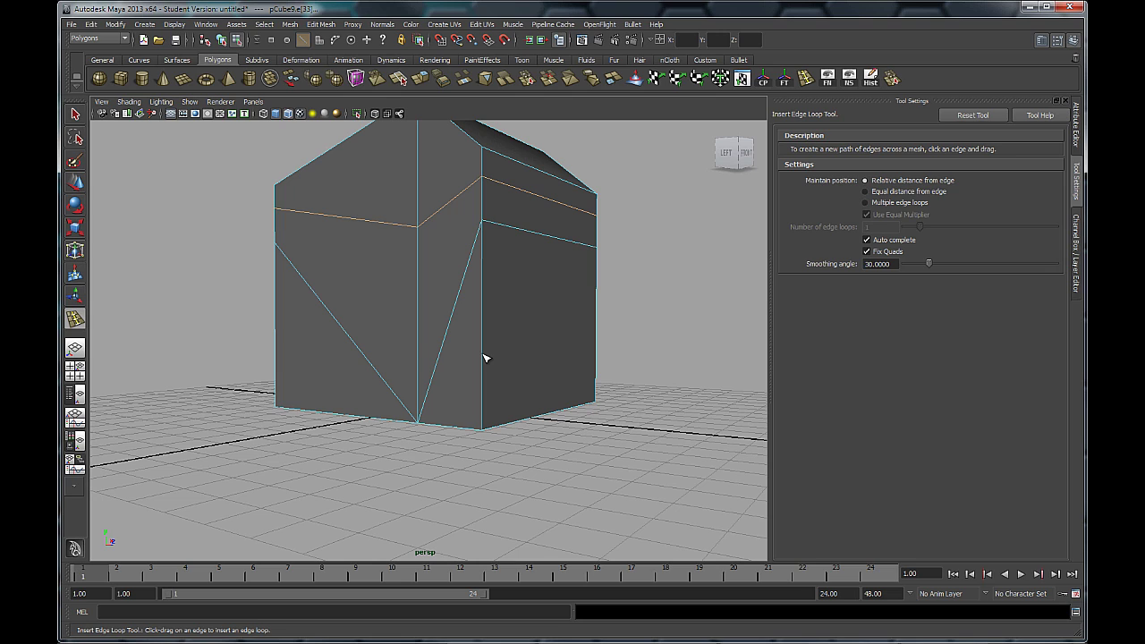
{"action": "mouse_move", "coordinate": [483, 358]}
{"action": "left_mouse_down"}
{"action": "mouse_move", "coordinate": [483, 313]}
{"action": "mouse_move", "coordinate": [483, 361]}
{"action": "mouse_move", "coordinate": [485, 344]}
{"action": "left_mouse_up"}
{"action": "left_click_drag", "start_coordinate": [486, 343], "coordinate": [486, 345]}
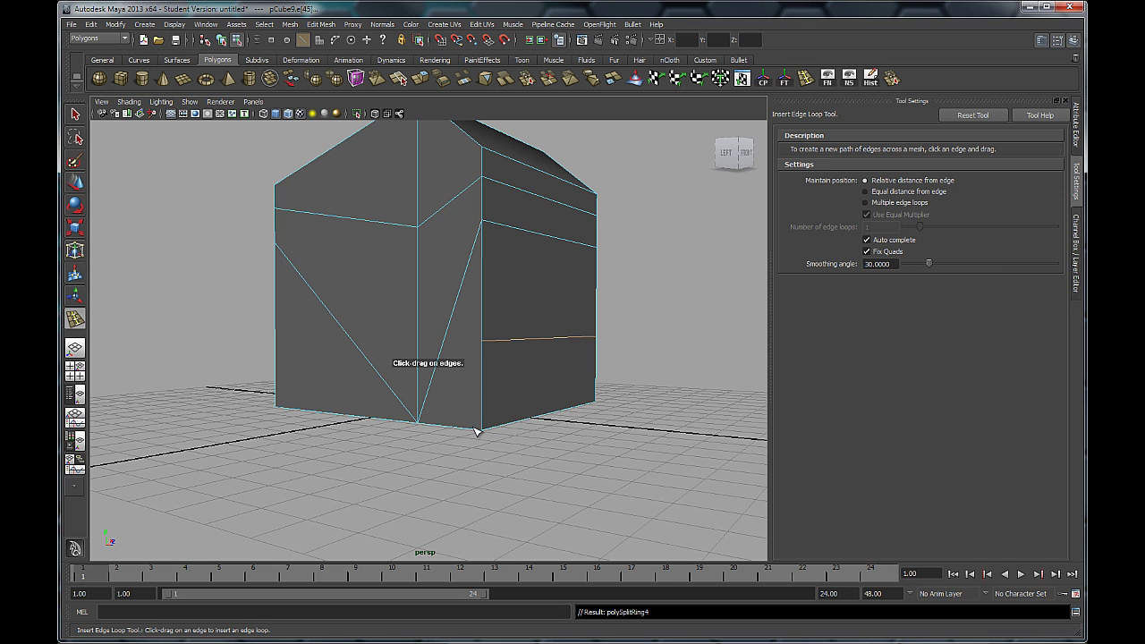
Examine both ends of the lower edge loop where it meets the block's left side with the triangular faces.
{"action": "mouse_move", "coordinate": [300, 429]}
{"action": "left_mouse_down", "text": "alt"}
{"action": "mouse_move", "coordinate": [404, 430]}
{"action": "mouse_move", "coordinate": [309, 434]}
{"action": "left_mouse_up", "text": "alt"}
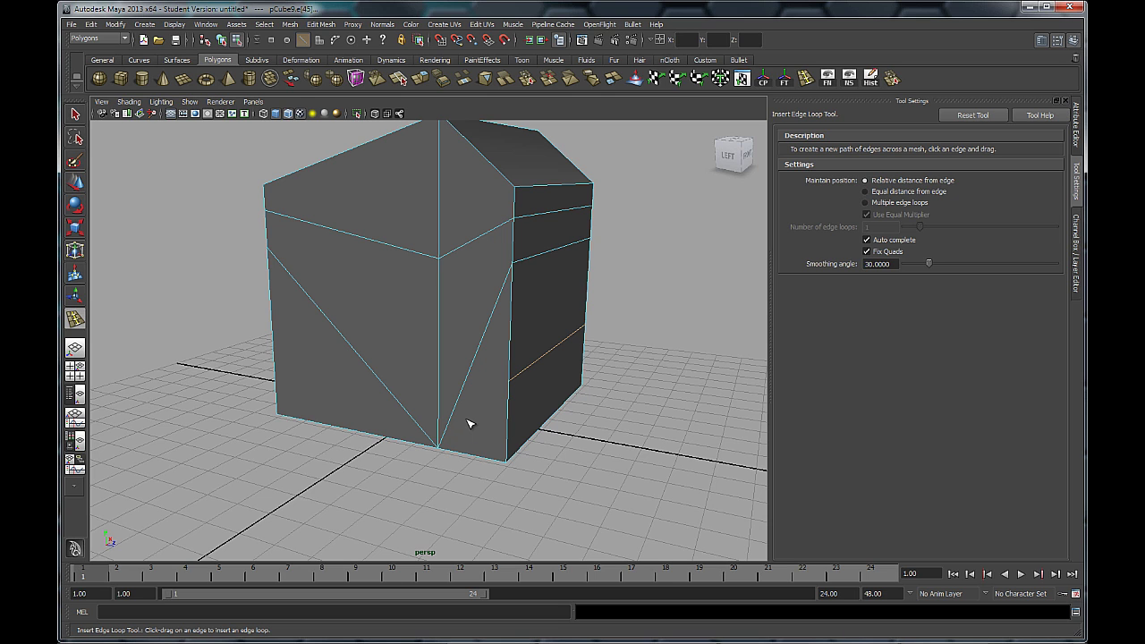
{"action": "left_click_drag", "start_coordinate": [534, 450], "coordinate": [556, 474], "text": "alt"}
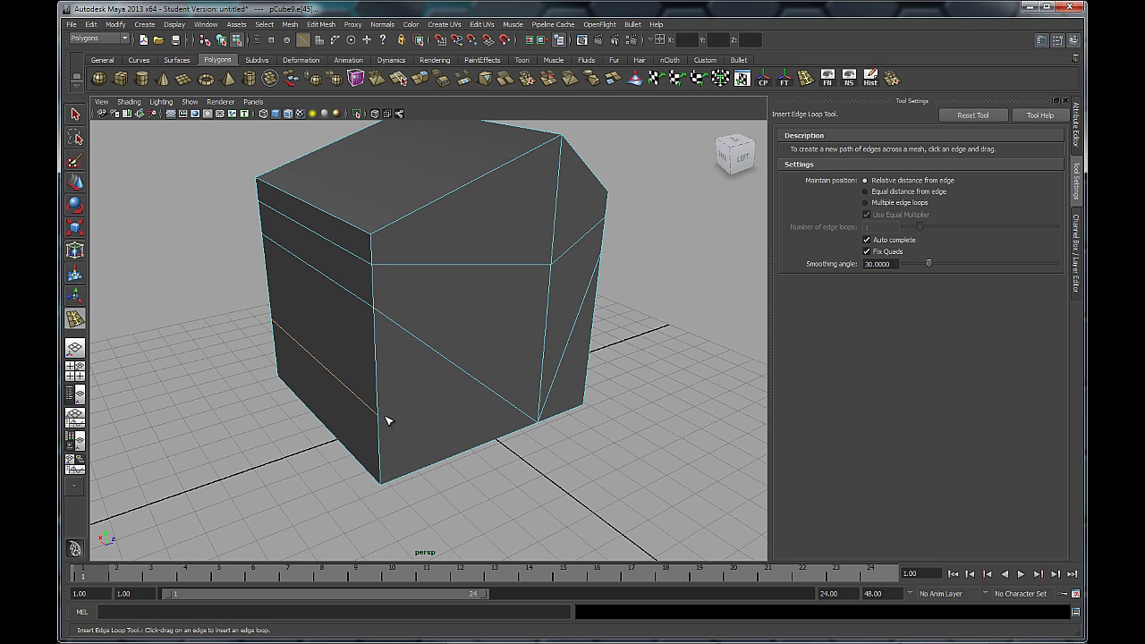
{"action": "left_click_drag", "start_coordinate": [647, 380], "coordinate": [521, 388], "text": "alt"}
{"action": "left_click_drag", "start_coordinate": [504, 429], "coordinate": [393, 398], "text": "alt"}
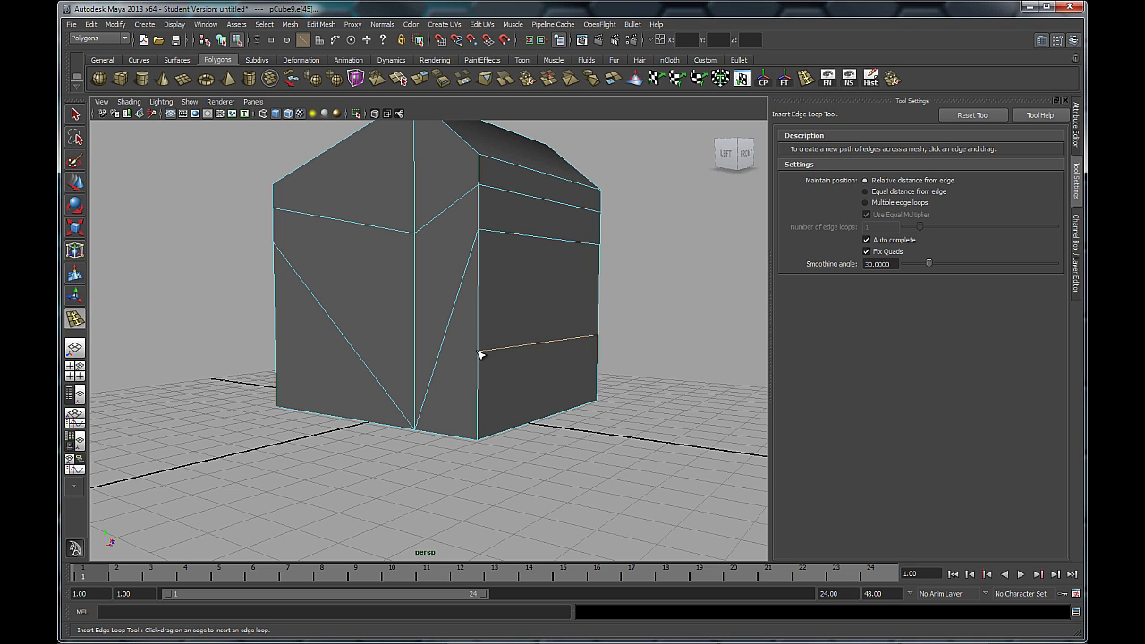
{"action": "left_click_drag", "start_coordinate": [291, 383], "coordinate": [433, 346], "text": "alt"}
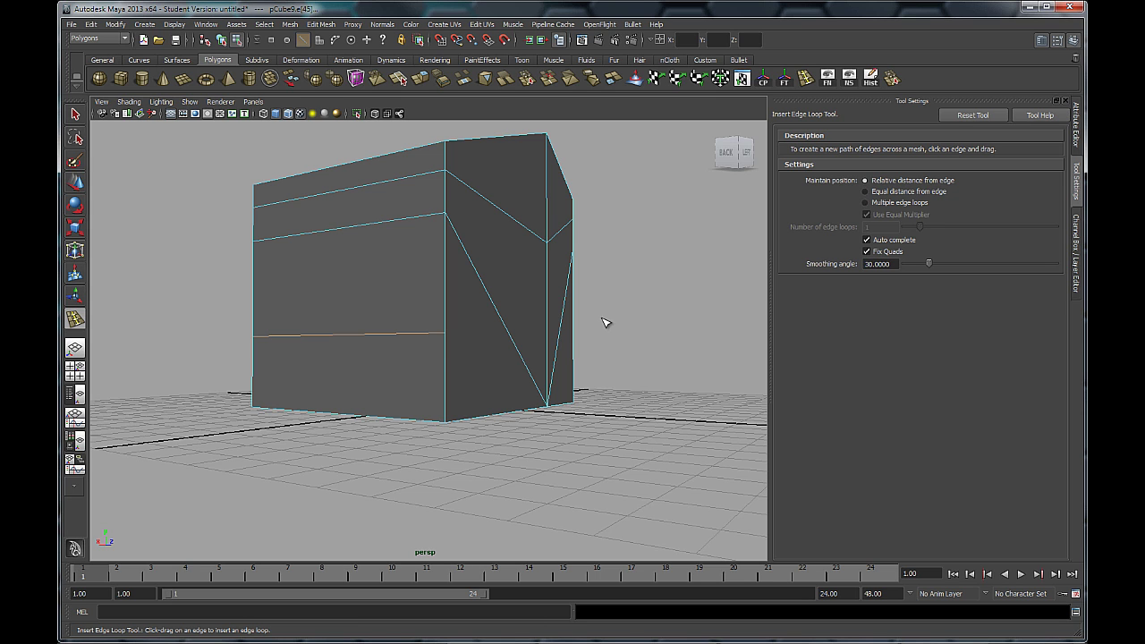
{"action": "left_click_drag", "start_coordinate": [605, 319], "coordinate": [494, 321], "text": "alt"}
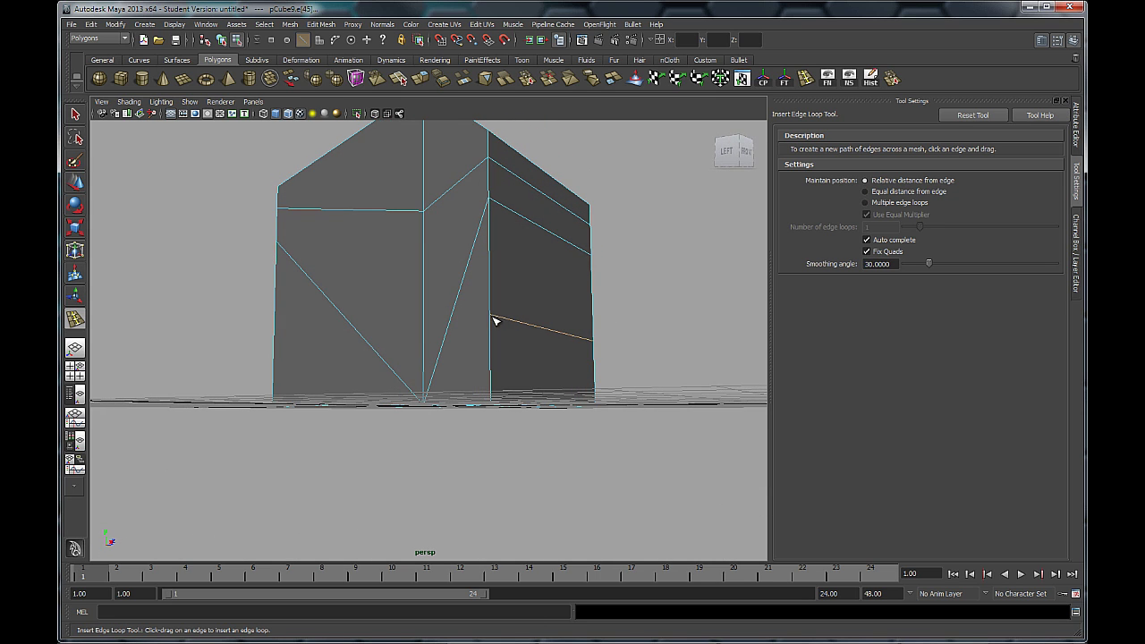
{"action": "mouse_move", "coordinate": [624, 332]}
{"action": "left_mouse_down", "text": "alt"}
{"action": "mouse_move", "coordinate": [593, 340]}
{"action": "mouse_move", "coordinate": [637, 349]}
{"action": "left_mouse_up", "text": "alt"}
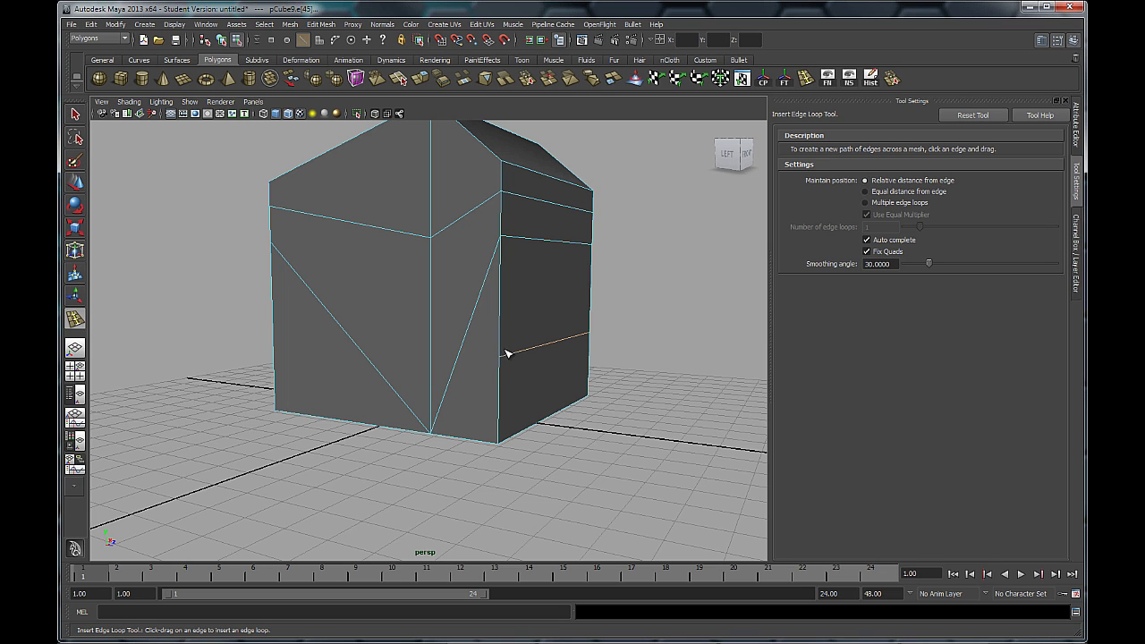
{"action": "left_click_drag", "start_coordinate": [507, 355], "coordinate": [509, 352], "text": "alt"}
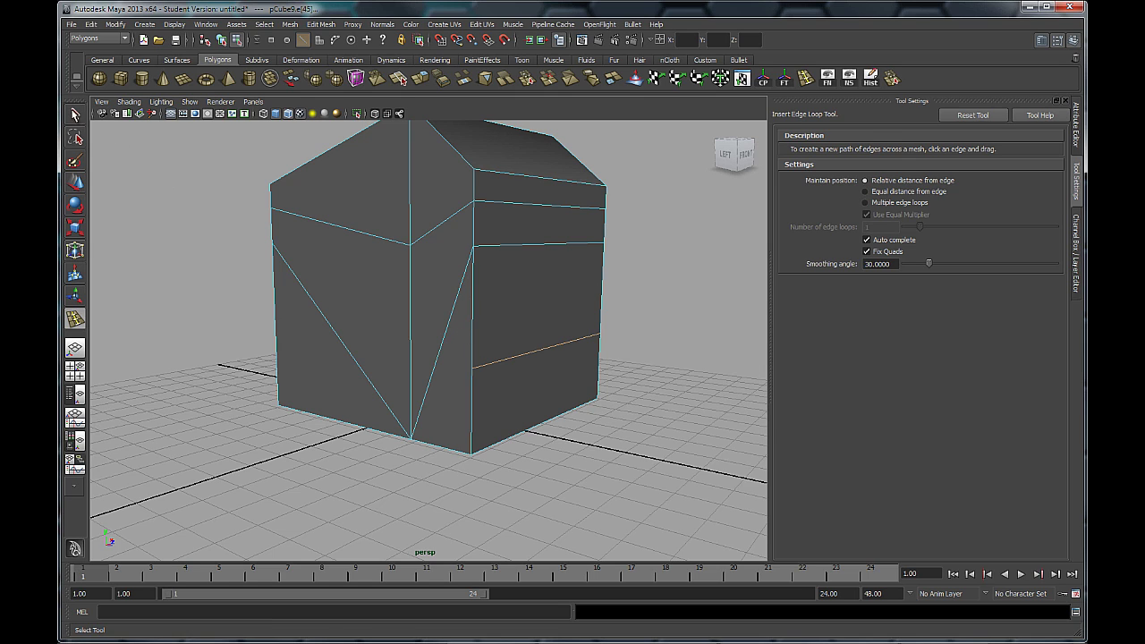
Leave the Insert Edge Loop Tool, clear the selected edges and return the block to object selection.
{"action": "left_click", "coordinate": [76, 116]}
{"action": "left_click", "coordinate": [218, 295]}
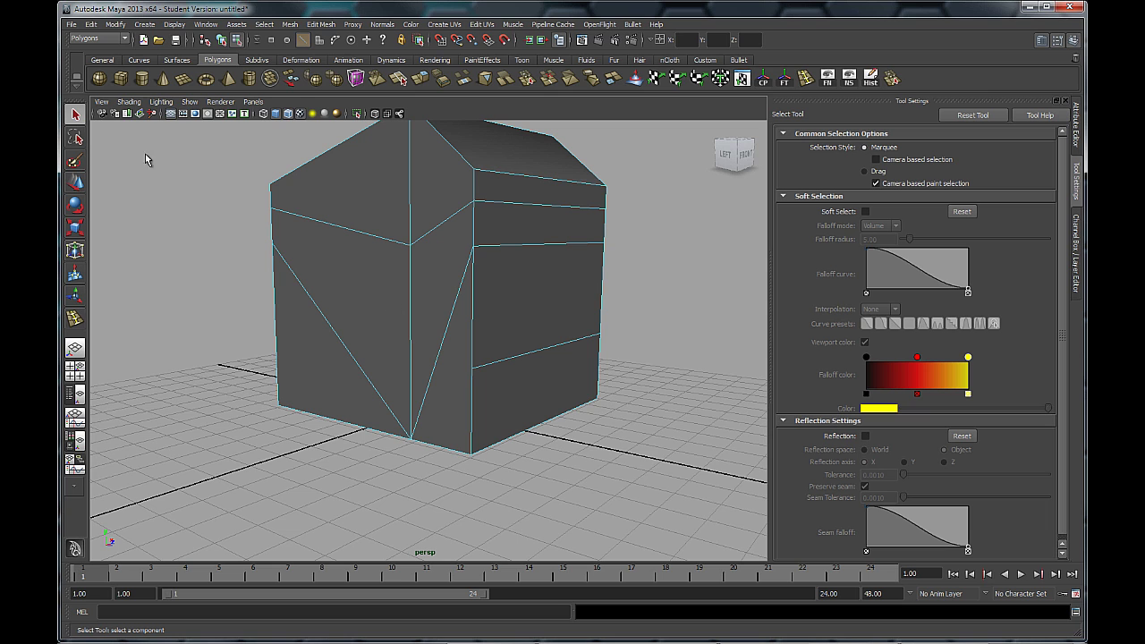
{"action": "left_click_drag", "start_coordinate": [460, 312], "coordinate": [485, 338], "text": "alt"}
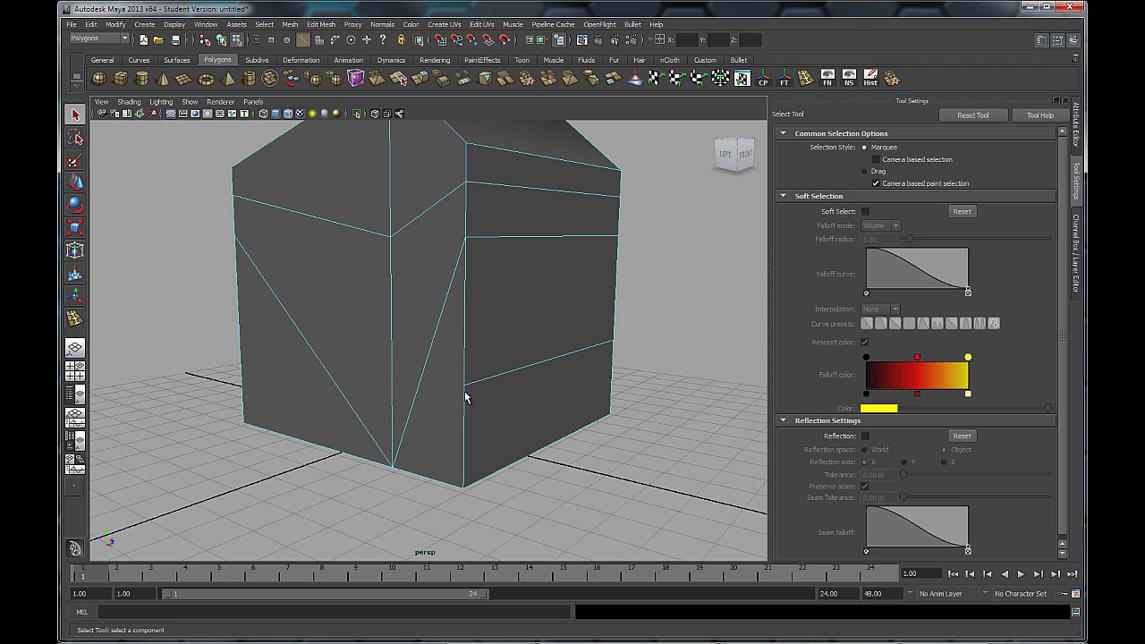
{"action": "left_click_drag", "start_coordinate": [434, 435], "coordinate": [436, 353], "text": "alt"}
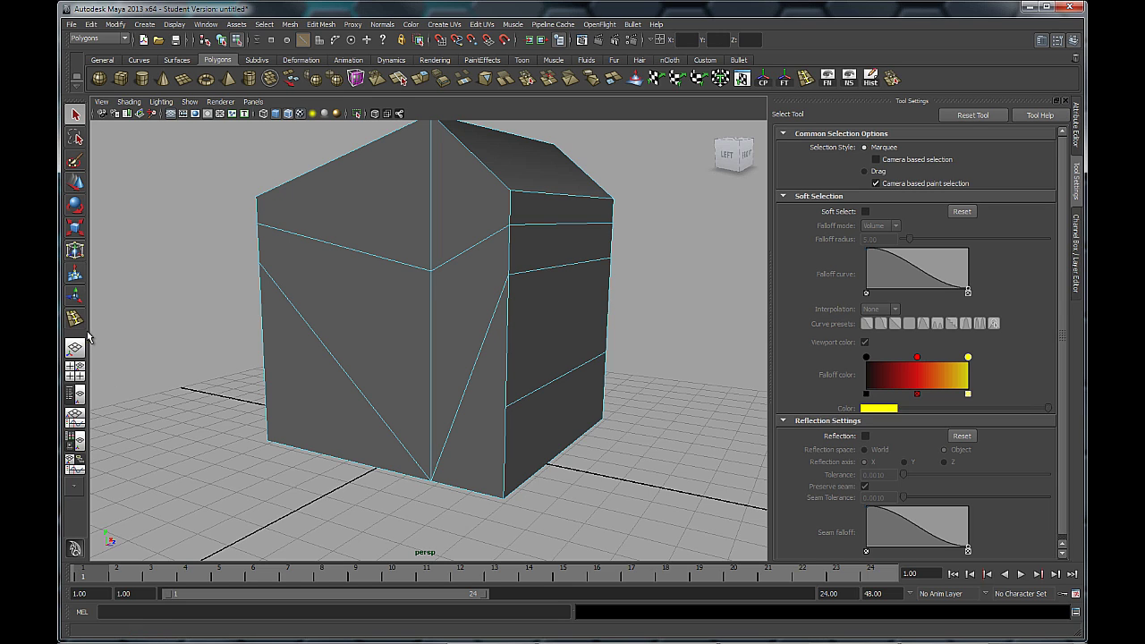
{"action": "left_click_drag", "start_coordinate": [437, 370], "coordinate": [536, 368], "text": "alt"}
{"action": "right_click_drag", "start_coordinate": [524, 304], "coordinate": [563, 296]}
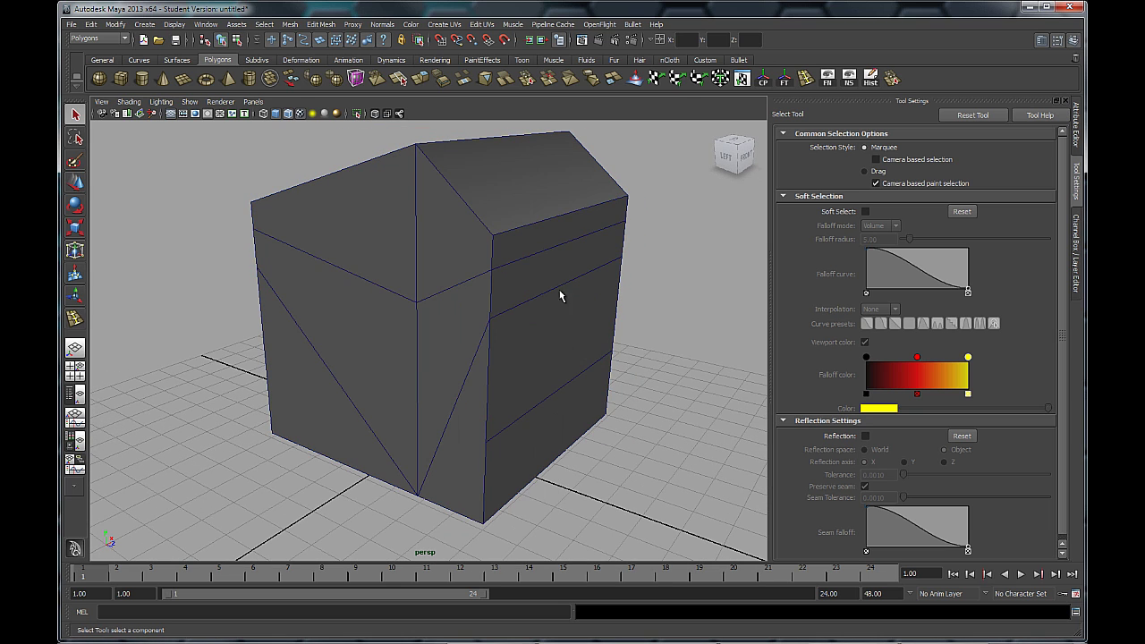
{"action": "left_click", "coordinate": [530, 306]}
{"action": "left_click", "coordinate": [655, 249]}
{"action": "right_click_drag", "start_coordinate": [545, 273], "coordinate": [583, 260]}
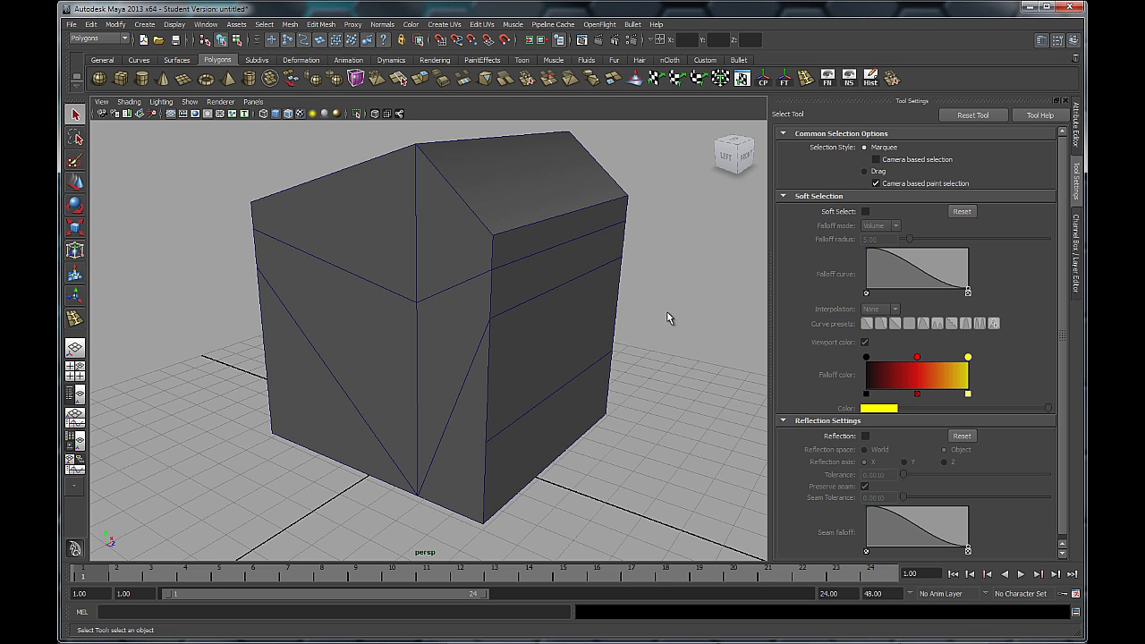
Select the block, activate the Insert Edge Loop Tool and examine the lower loop's path around the right and back walls.
{"action": "left_click", "coordinate": [487, 362]}
{"action": "left_click_drag", "start_coordinate": [601, 448], "coordinate": [243, 391], "text": "alt"}
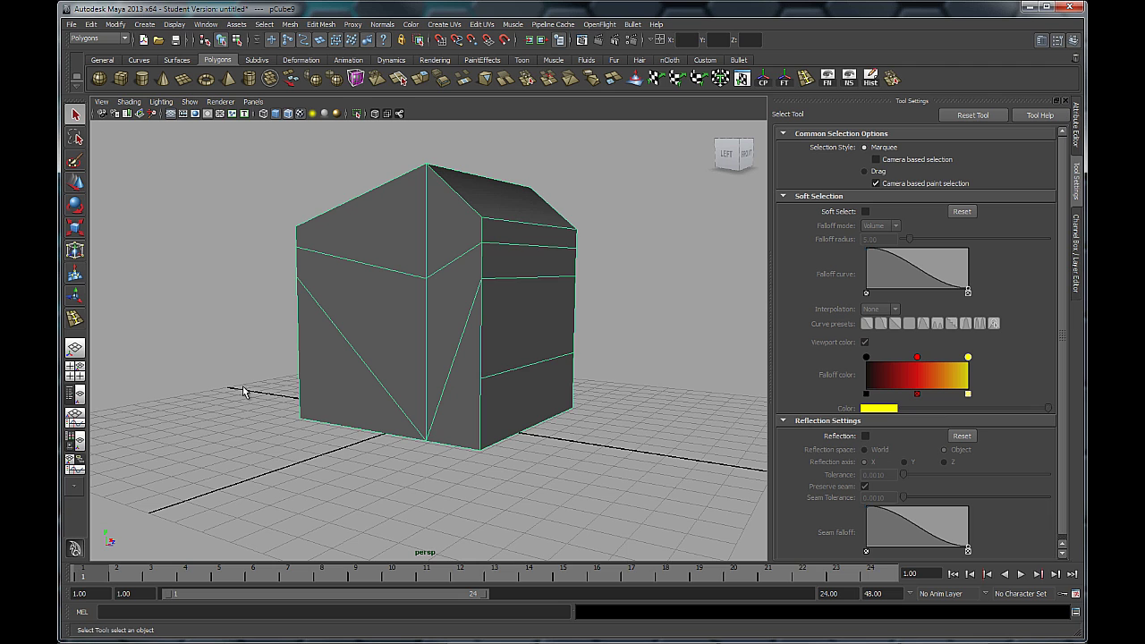
{"action": "left_click", "coordinate": [321, 24]}
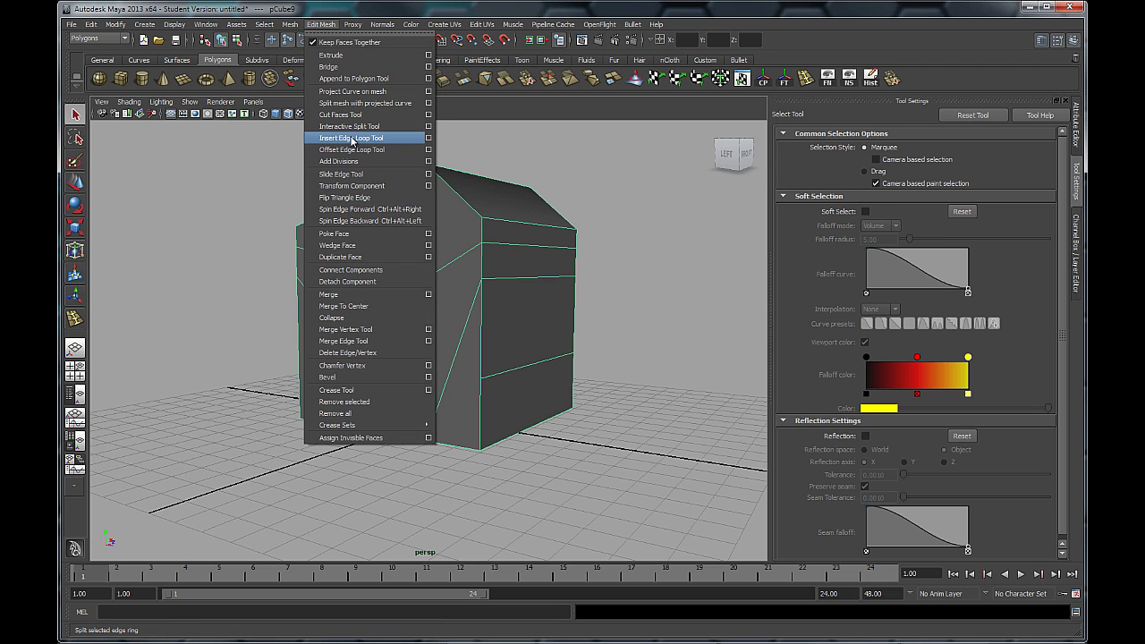
{"action": "left_click", "coordinate": [352, 138]}
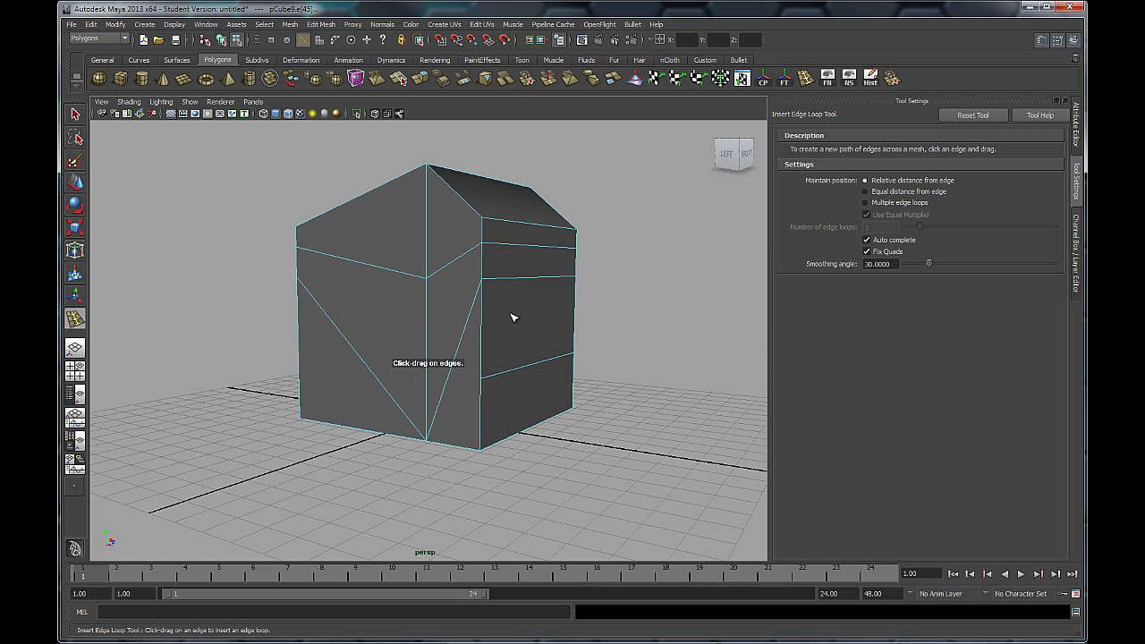
{"action": "left_click_drag", "start_coordinate": [503, 358], "coordinate": [491, 378], "text": "alt"}
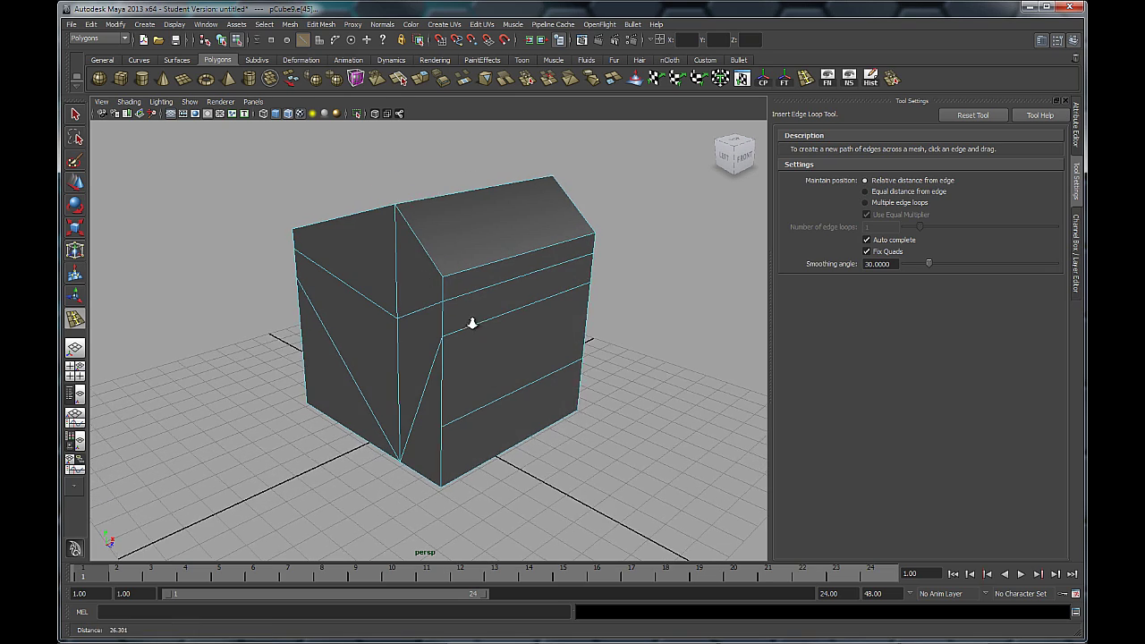
{"action": "right_click_drag", "start_coordinate": [470, 319], "coordinate": [541, 376], "text": "alt"}
{"action": "left_click_drag", "start_coordinate": [542, 376], "coordinate": [588, 395], "text": "alt"}
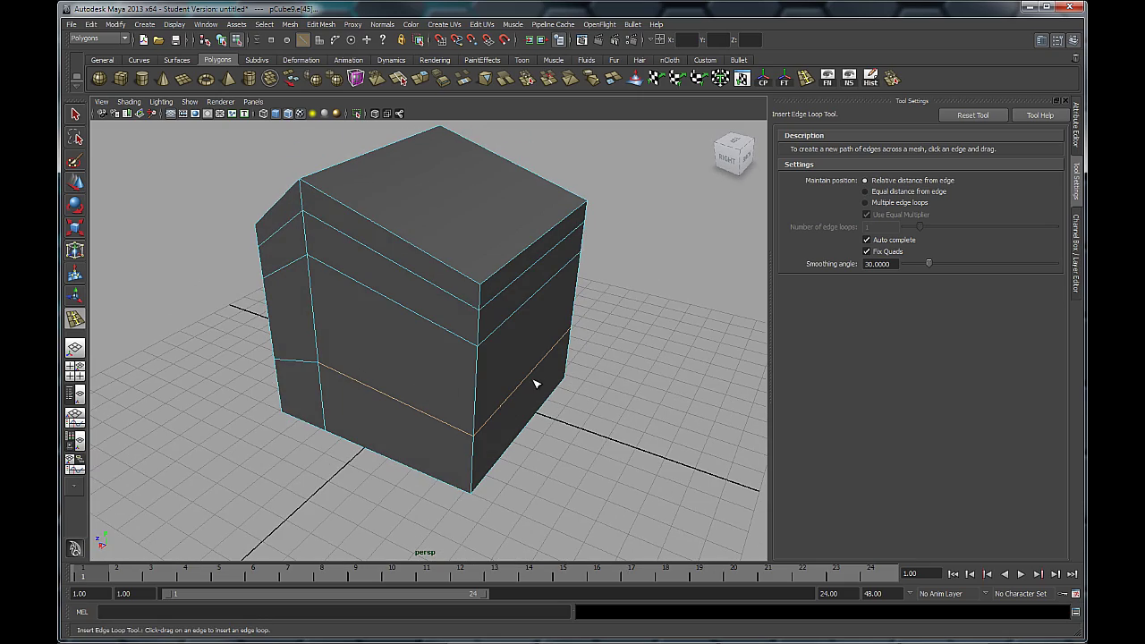
{"action": "left_click_drag", "start_coordinate": [521, 418], "coordinate": [439, 395], "text": "alt"}
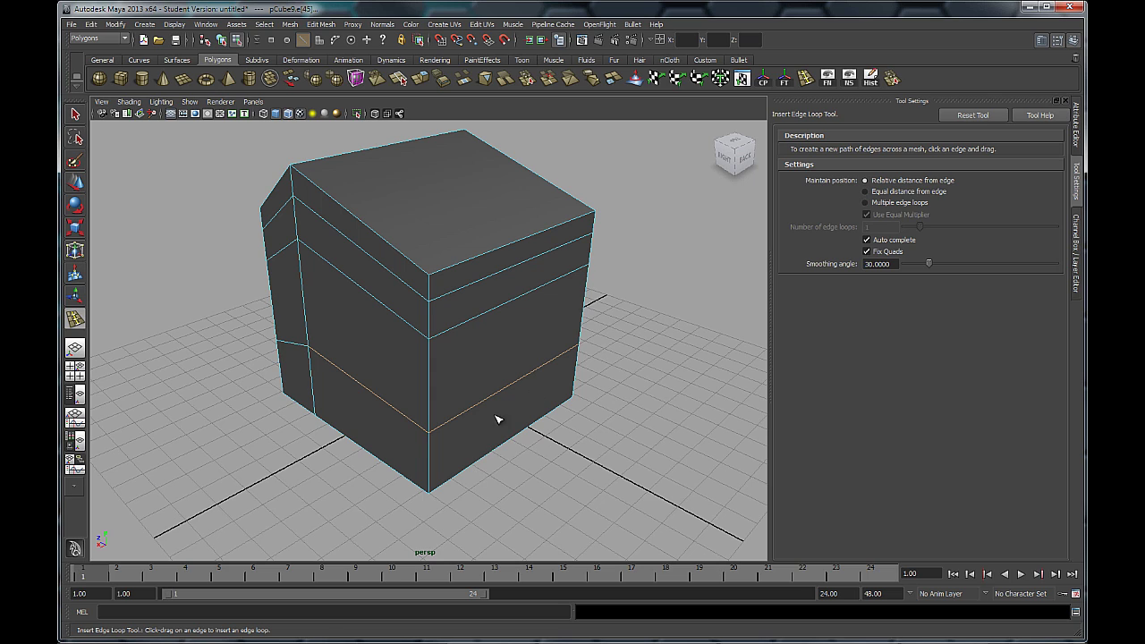
Leave the Insert Edge Loop Tool, switch the block to edge selection and clear the selected edges.
{"action": "left_click", "coordinate": [76, 114]}
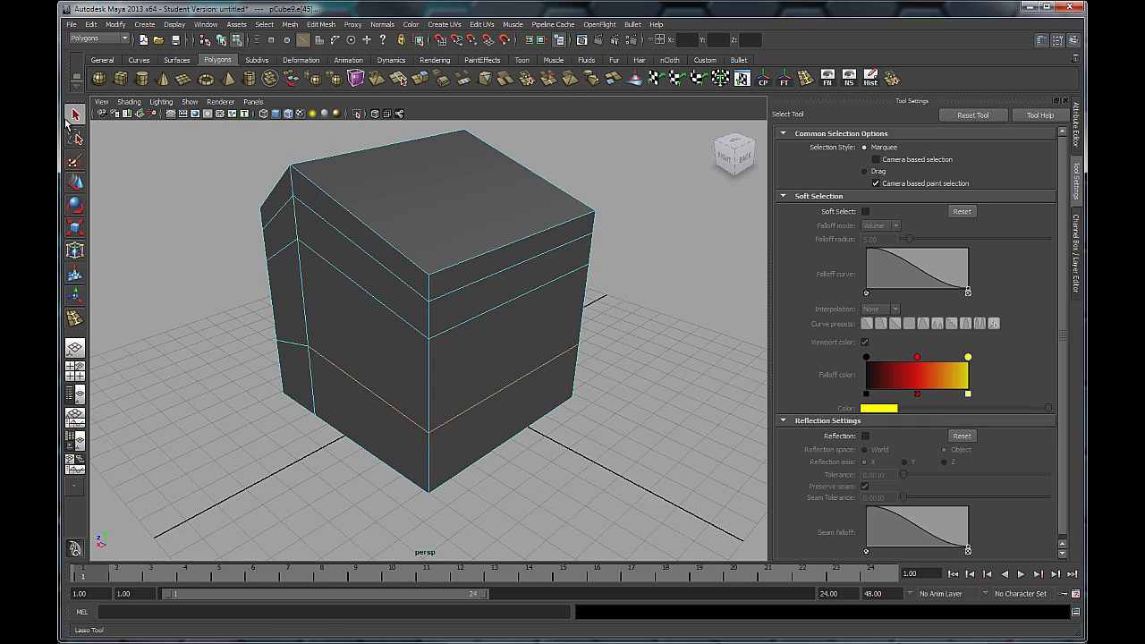
{"action": "right_click_drag", "start_coordinate": [537, 465], "coordinate": [424, 409], "text": "alt"}
{"action": "right_click", "coordinate": [435, 346]}
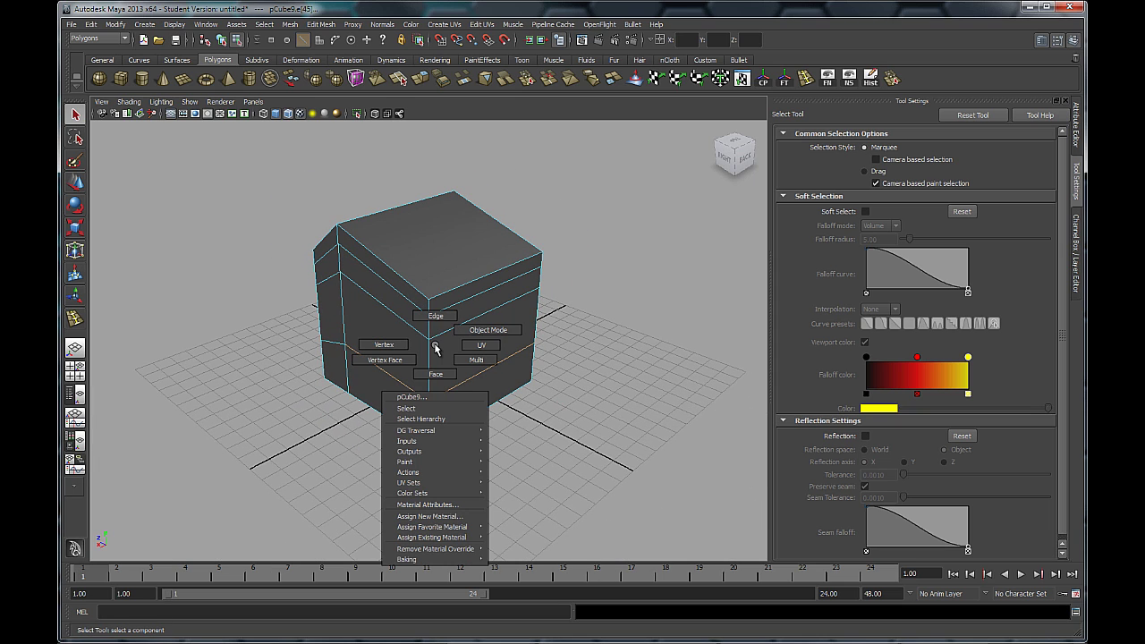
{"action": "right_click_drag", "start_coordinate": [435, 347], "coordinate": [435, 318]}
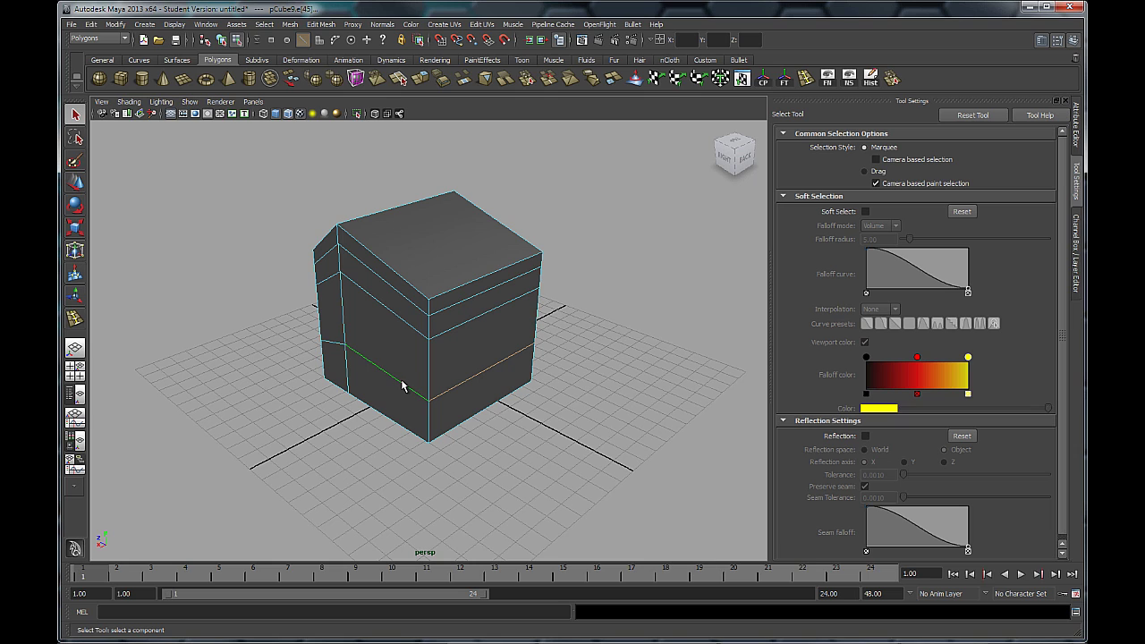
{"action": "left_click_drag", "start_coordinate": [601, 166], "coordinate": [255, 476]}
{"action": "left_click", "coordinate": [654, 272]}
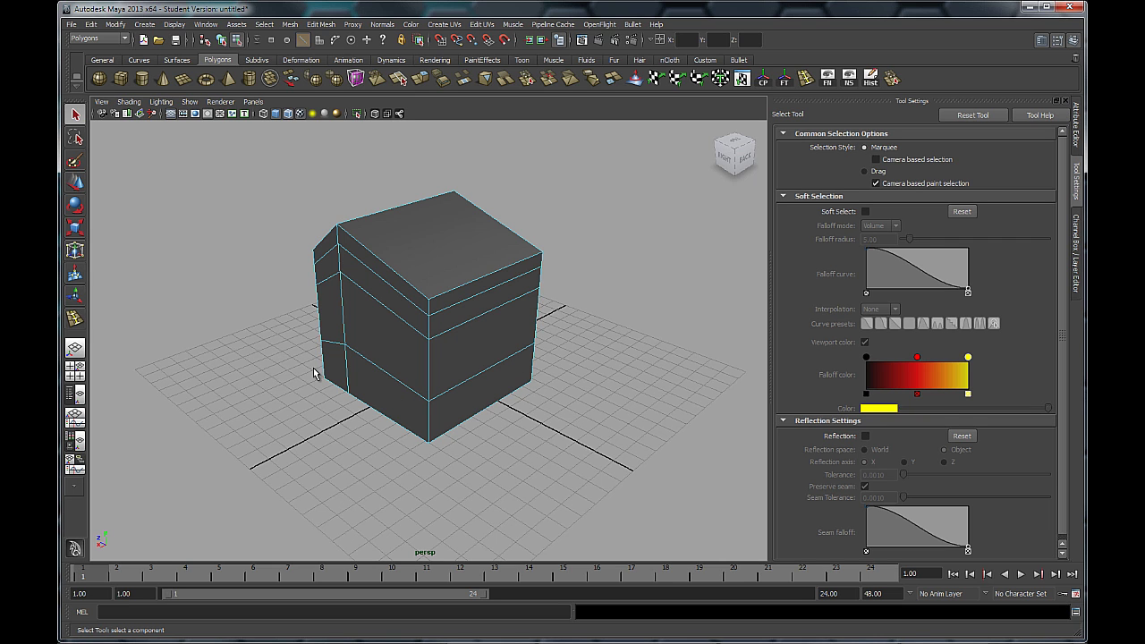
Activate the Insert Edge Loop Tool and insert an edge across the block's front wall between its middle and lowest loops.
{"action": "left_click_drag", "start_coordinate": [315, 372], "coordinate": [473, 371], "text": "alt"}
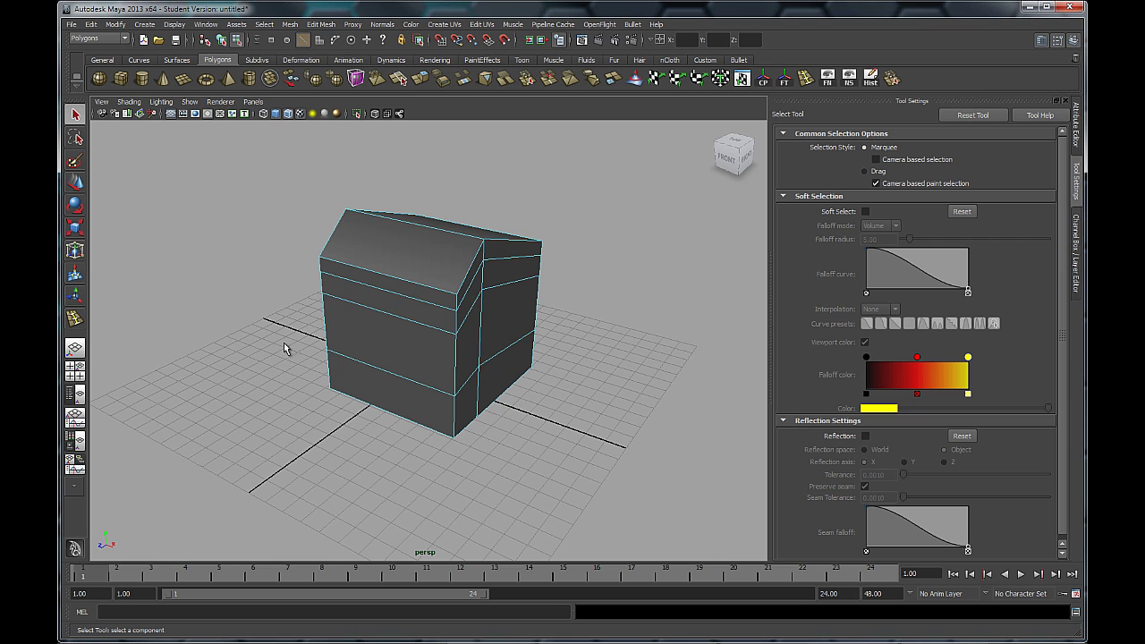
{"action": "right_click_drag", "start_coordinate": [387, 359], "coordinate": [413, 362], "text": "alt"}
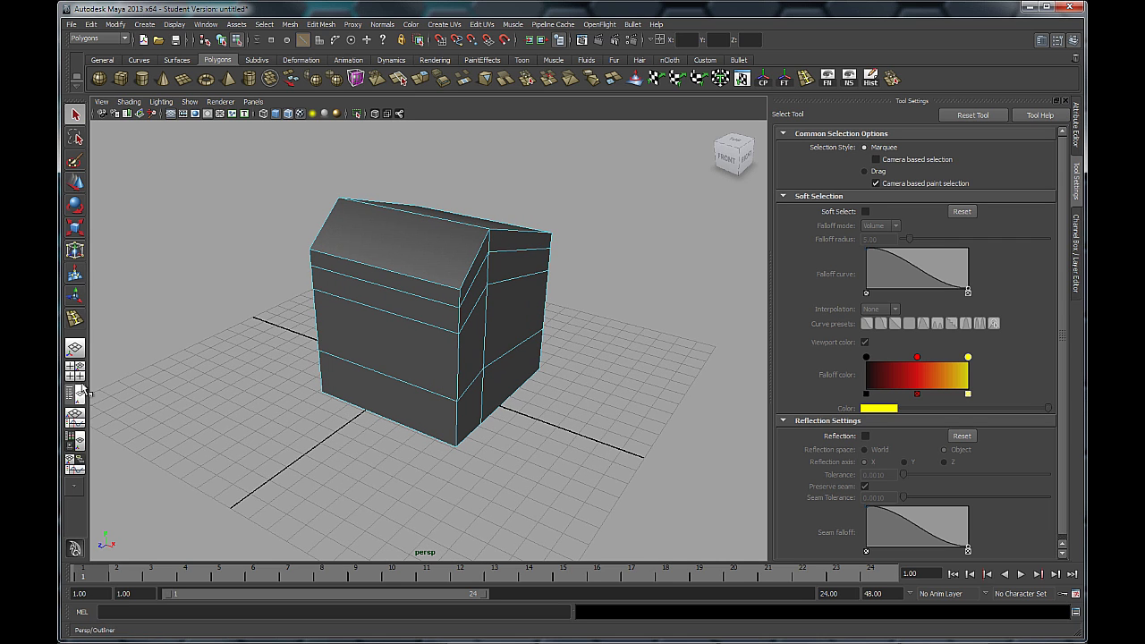
{"action": "left_click", "coordinate": [75, 317]}
{"action": "left_click_drag", "start_coordinate": [674, 432], "coordinate": [452, 391], "text": "alt"}
{"action": "left_click_drag", "start_coordinate": [616, 396], "coordinate": [388, 317], "text": "alt"}
{"action": "right_click_drag", "start_coordinate": [389, 317], "coordinate": [462, 376], "text": "alt"}
{"action": "left_click_drag", "start_coordinate": [463, 375], "coordinate": [471, 394]}
{"action": "right_click_drag", "start_coordinate": [472, 393], "coordinate": [439, 373], "text": "alt"}
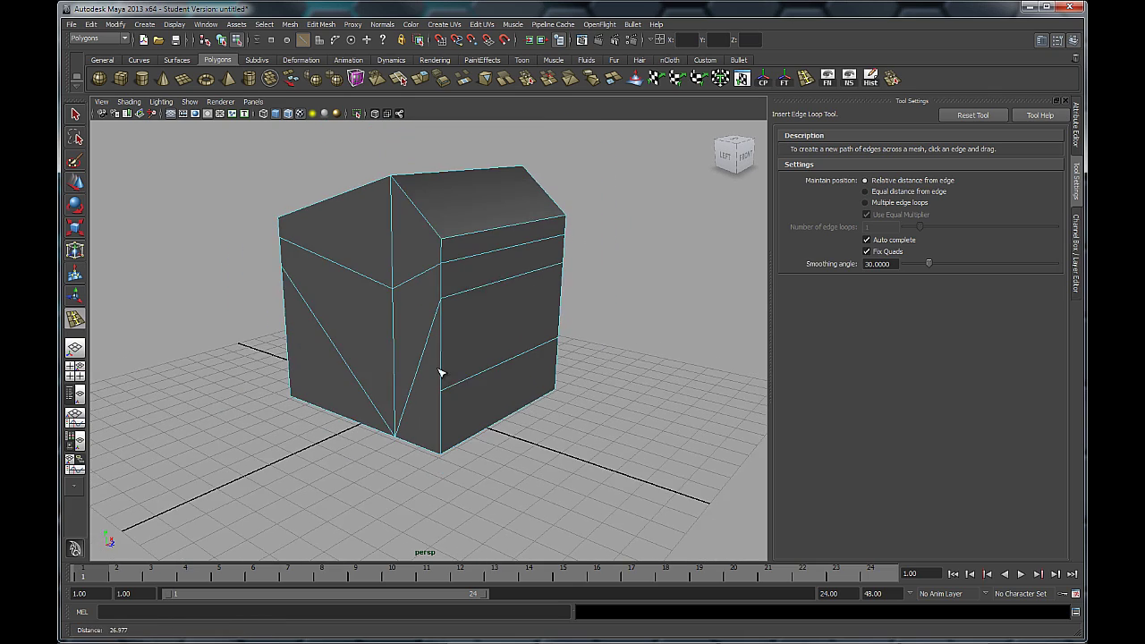
{"action": "left_click_drag", "start_coordinate": [439, 373], "coordinate": [425, 408], "text": "alt"}
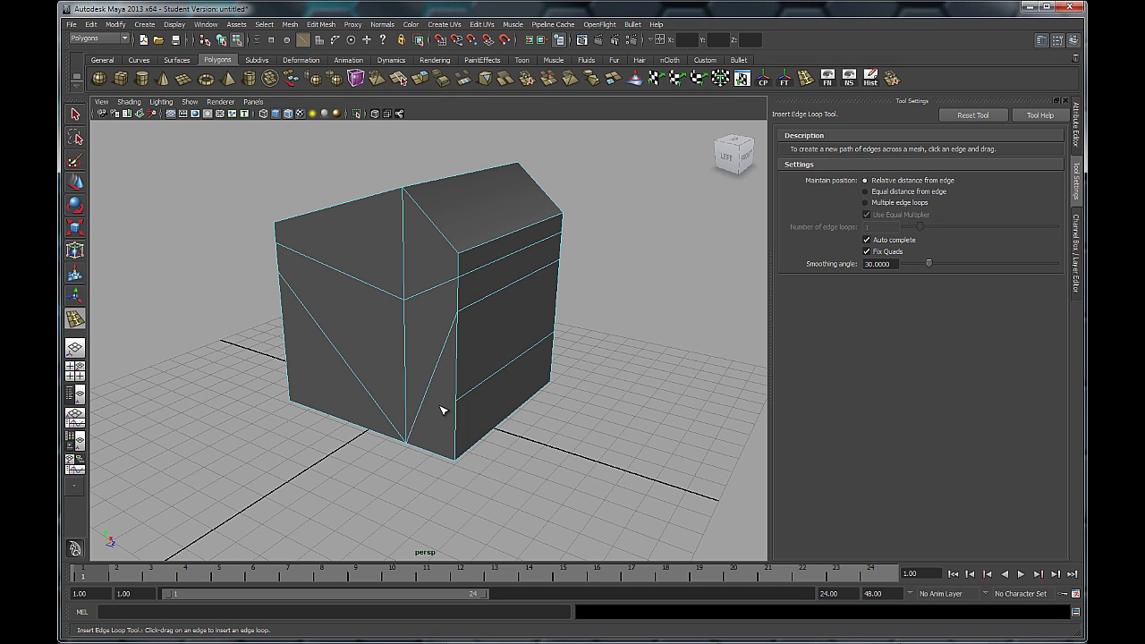
{"action": "left_click_drag", "start_coordinate": [542, 401], "coordinate": [478, 394], "text": "alt"}
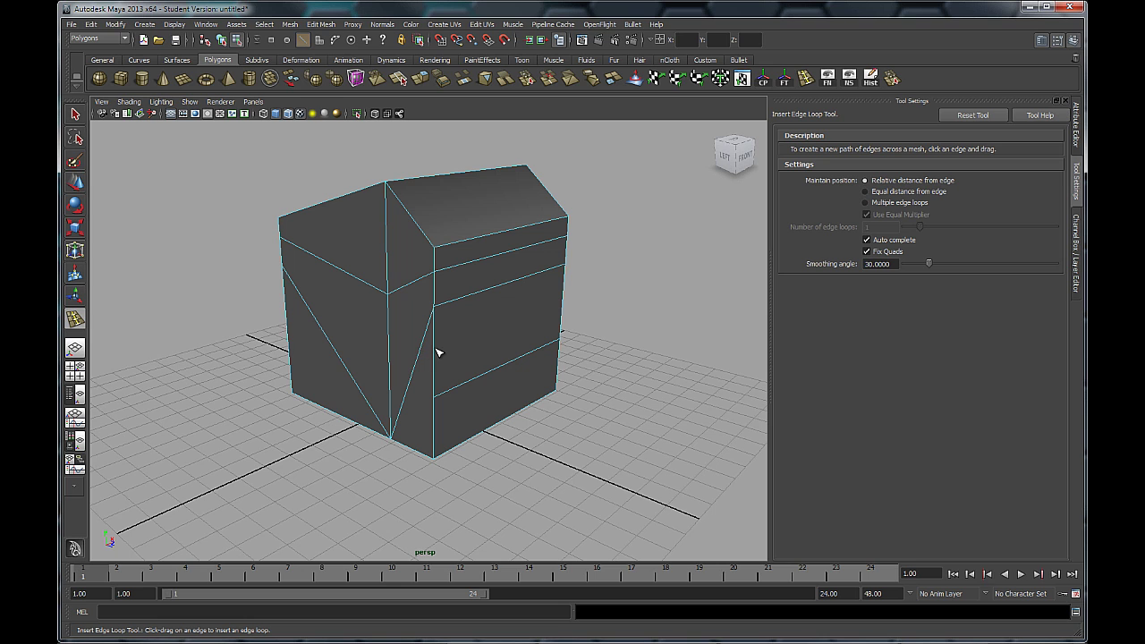
{"action": "left_click", "coordinate": [564, 309]}
Examine both ends of the front wall's new edge, leave the tool and undo the insertion.
{"action": "left_click_drag", "start_coordinate": [631, 378], "coordinate": [489, 372], "text": "alt"}
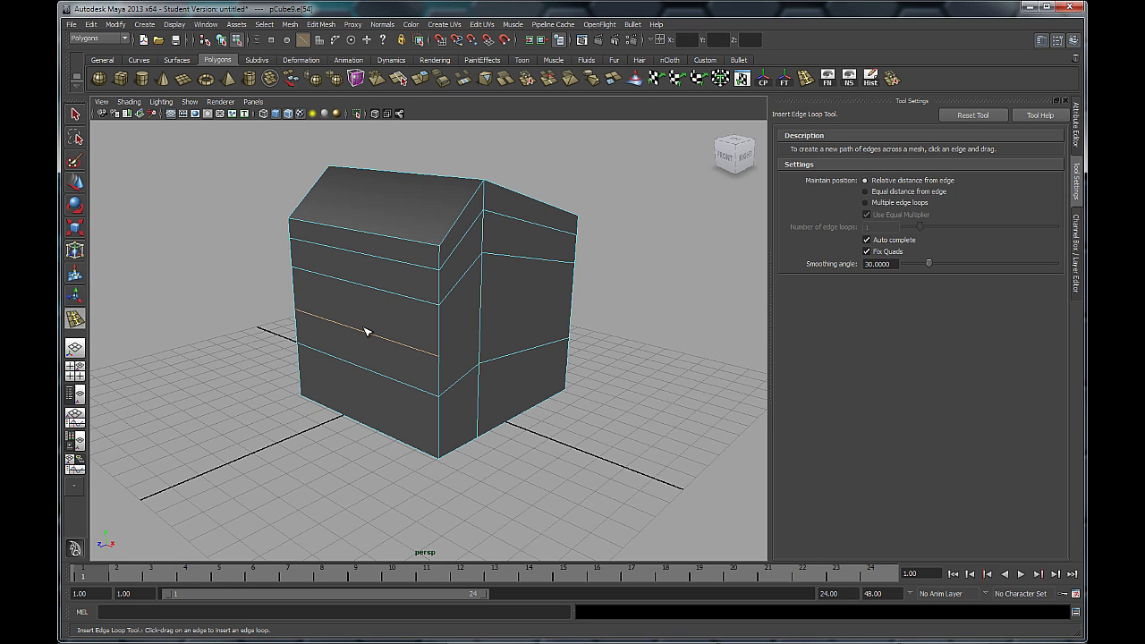
{"action": "left_click_drag", "start_coordinate": [550, 316], "coordinate": [418, 397], "text": "alt"}
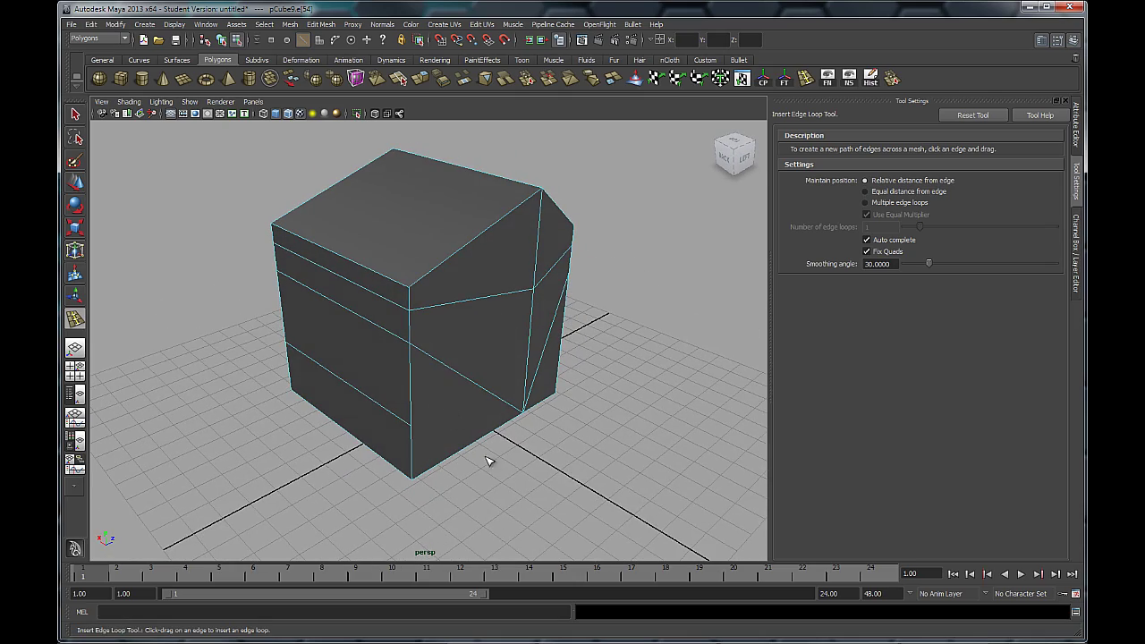
{"action": "left_click_drag", "start_coordinate": [486, 459], "coordinate": [458, 351], "text": "alt"}
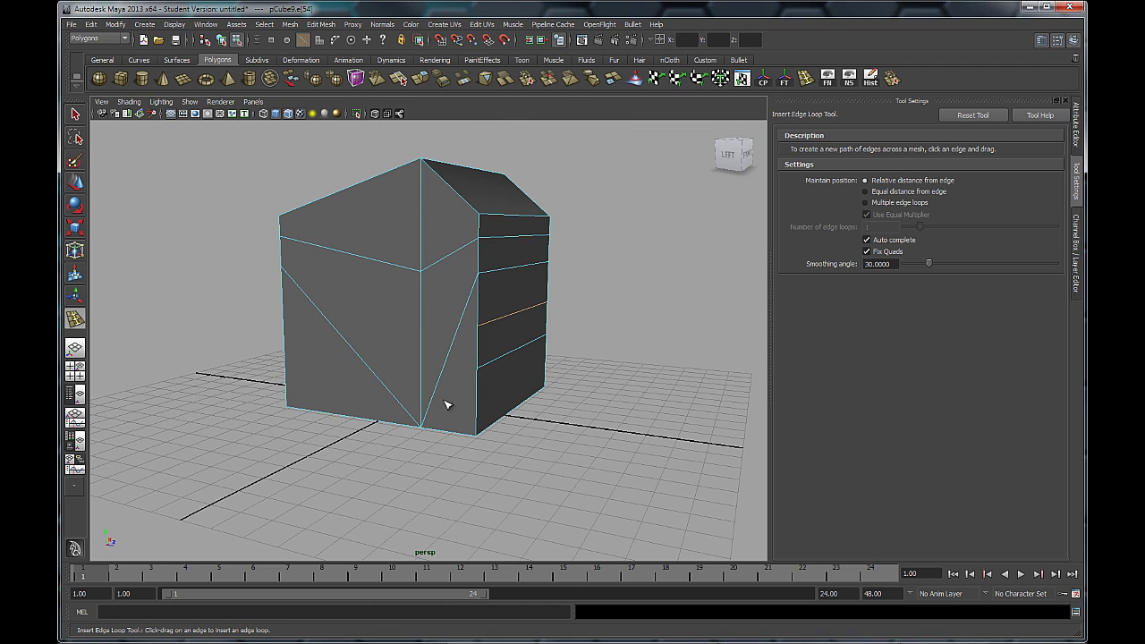
{"action": "left_click_drag", "start_coordinate": [585, 401], "coordinate": [491, 372], "text": "alt"}
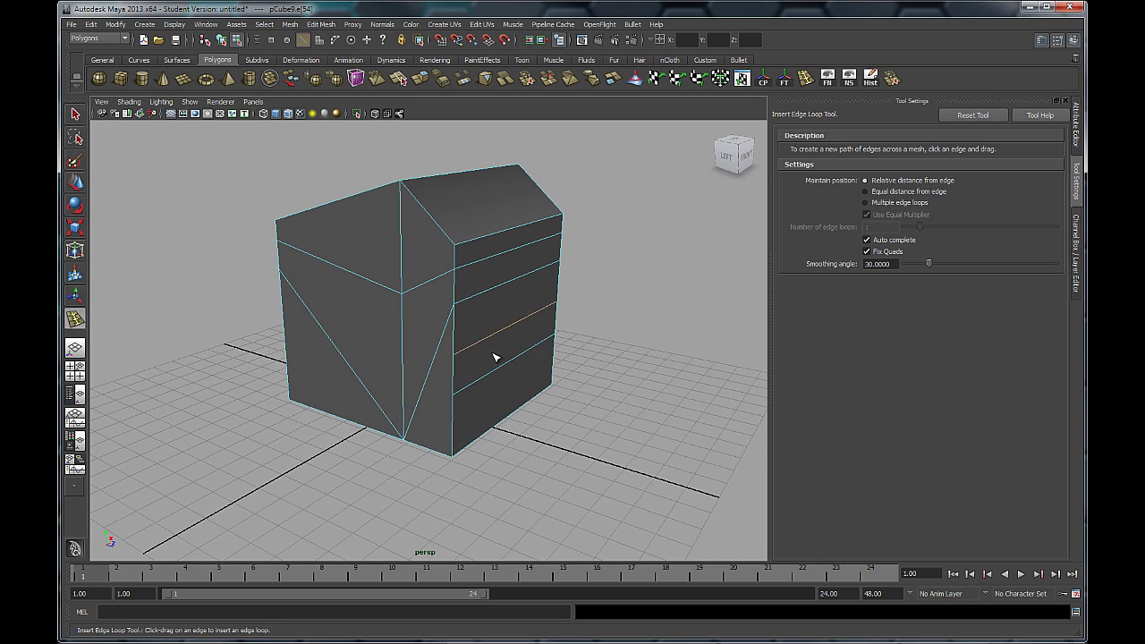
{"action": "key", "text": "q"}
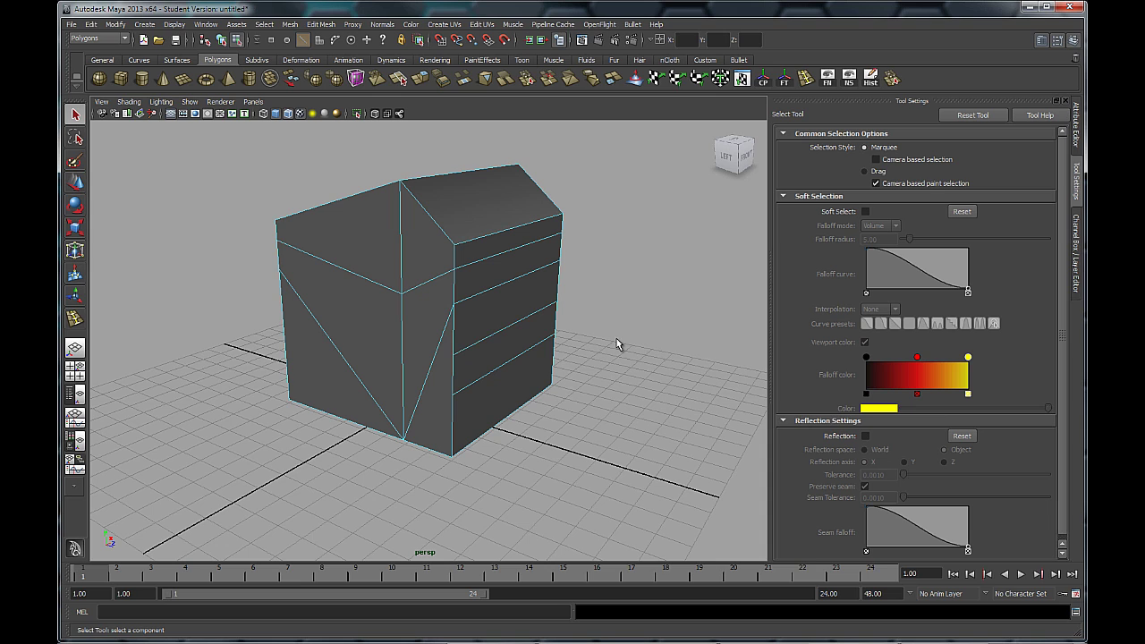
{"action": "key", "text": "ctrl+z"}
{"action": "key", "text": "ctrl+z"}
{"action": "left_click", "coordinate": [616, 305]}
Reactivate the Insert Edge Loop Tool and insert a loop over the front roof slope from the left wall's short upper edge.
{"action": "left_click_drag", "start_coordinate": [626, 382], "coordinate": [417, 284], "text": "alt"}
{"action": "left_click", "coordinate": [75, 318]}
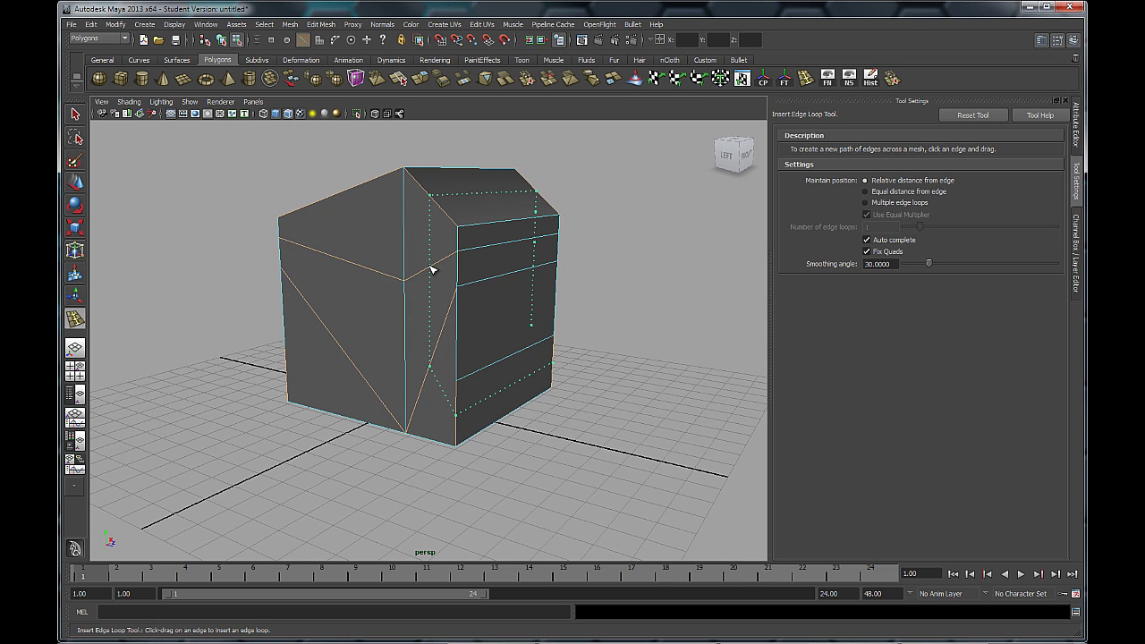
{"action": "left_click_drag", "start_coordinate": [430, 269], "coordinate": [432, 269]}
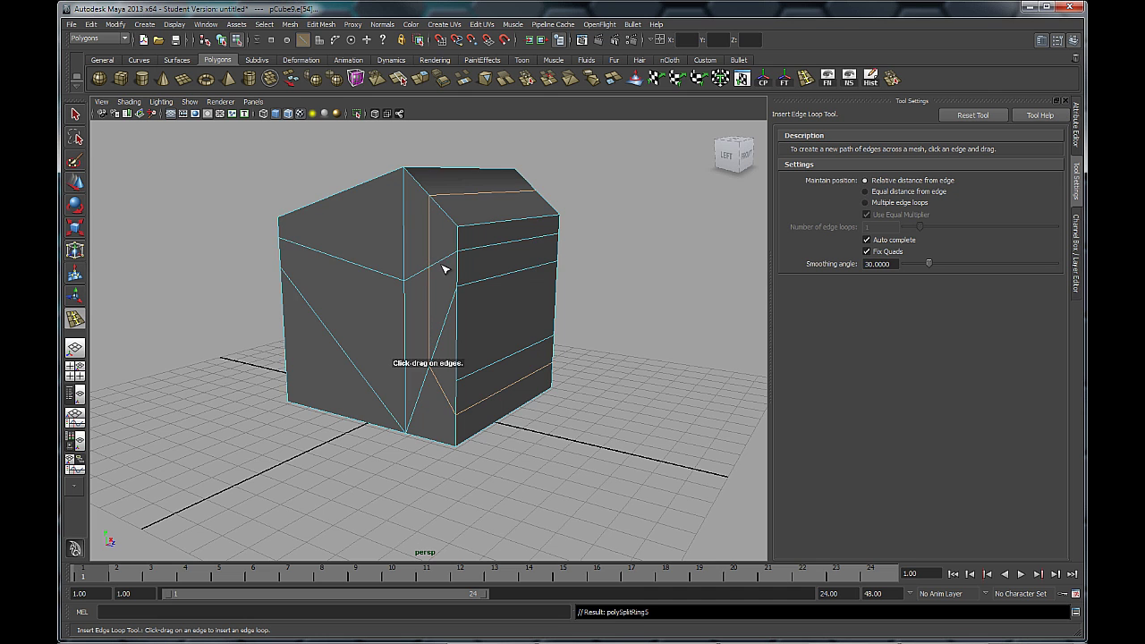
Examine how the new loop turns toward the front corners near the bottom of the right and left walls.
{"action": "left_click_drag", "start_coordinate": [589, 238], "coordinate": [420, 327], "text": "alt"}
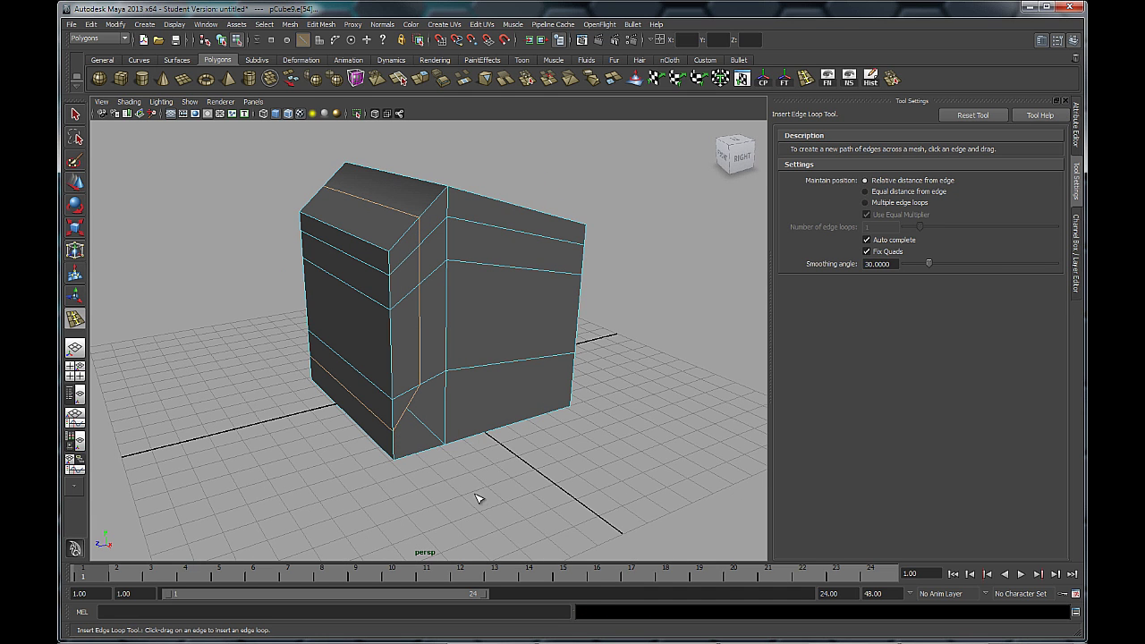
{"action": "left_click_drag", "start_coordinate": [477, 498], "coordinate": [453, 427], "text": "alt"}
{"action": "right_click_drag", "start_coordinate": [453, 427], "coordinate": [451, 343], "text": "alt"}
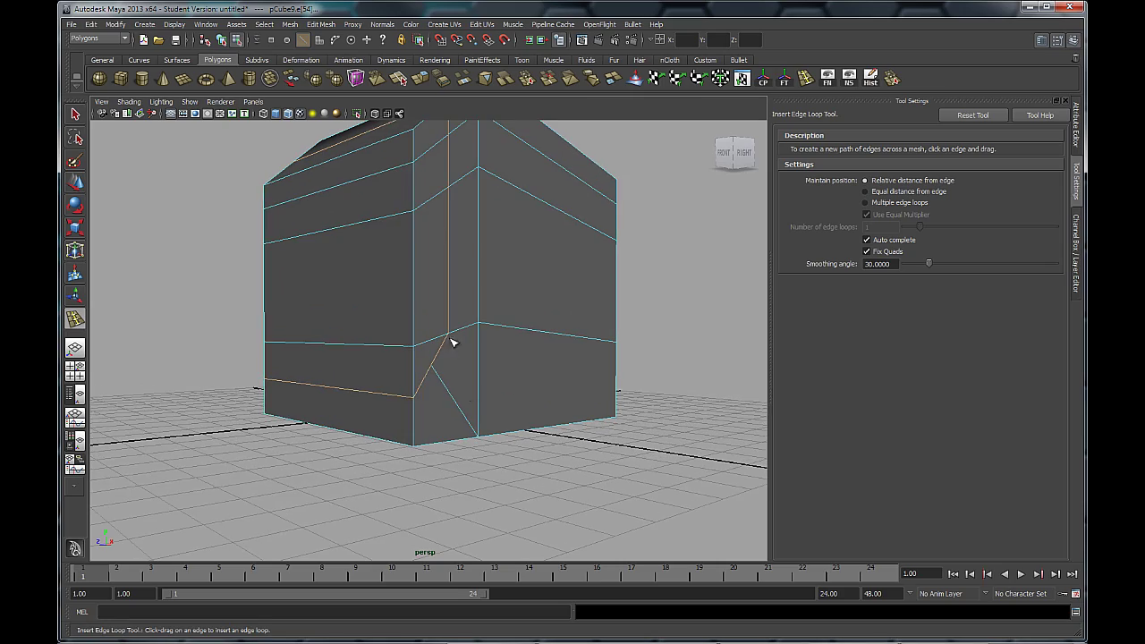
{"action": "left_click_drag", "start_coordinate": [445, 339], "coordinate": [456, 405], "text": "alt"}
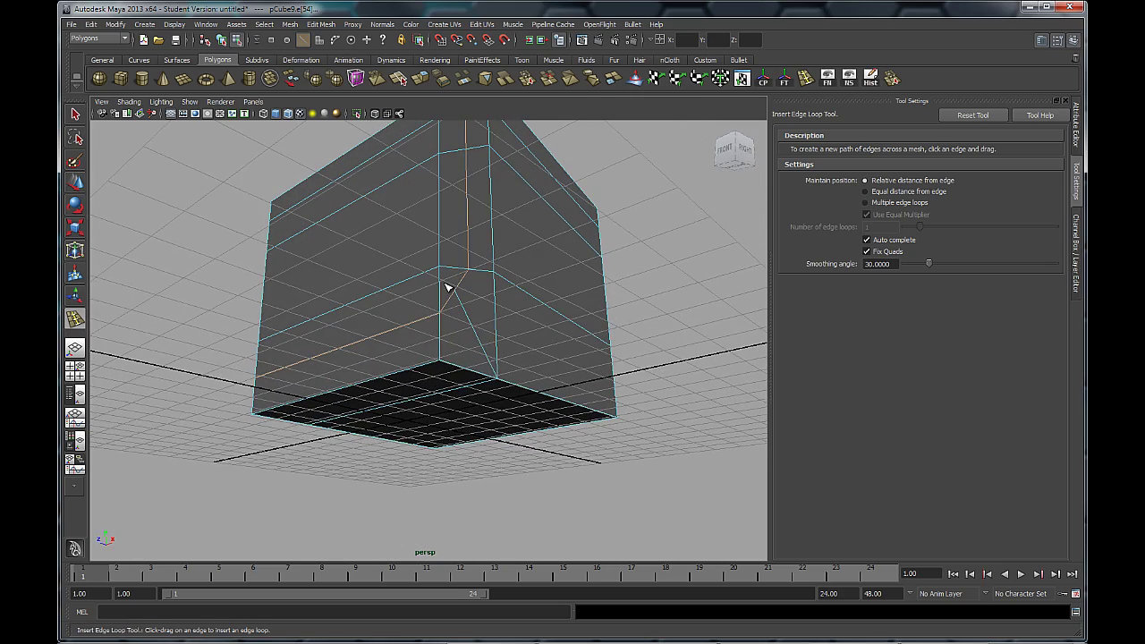
{"action": "left_click_drag", "start_coordinate": [353, 360], "coordinate": [474, 369], "text": "alt"}
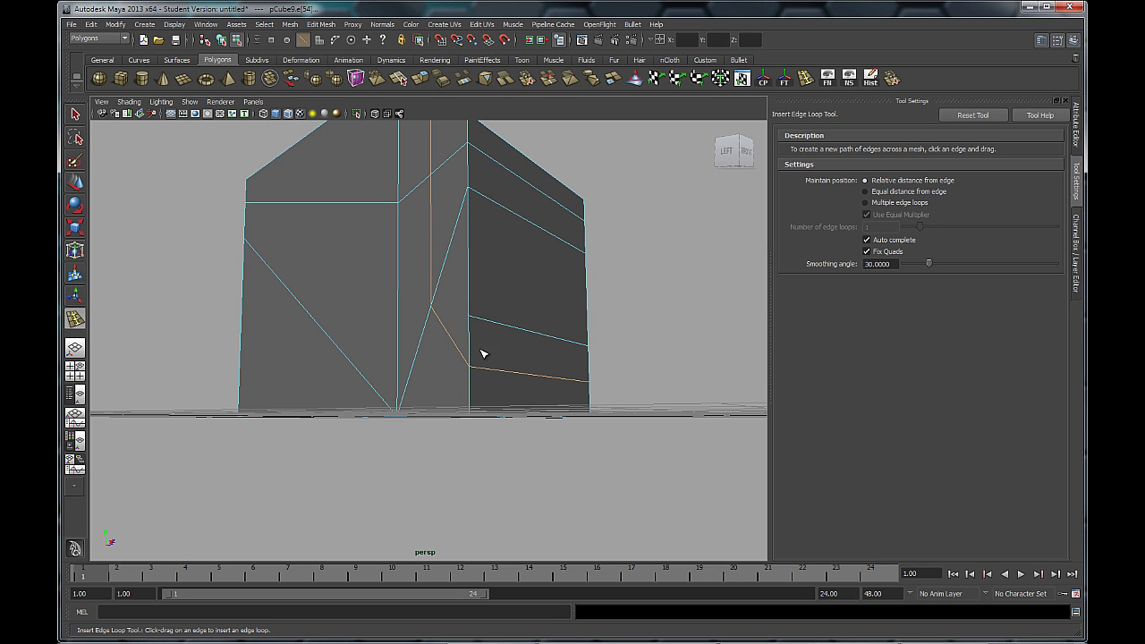
{"action": "left_click_drag", "start_coordinate": [483, 355], "coordinate": [353, 339], "text": "alt"}
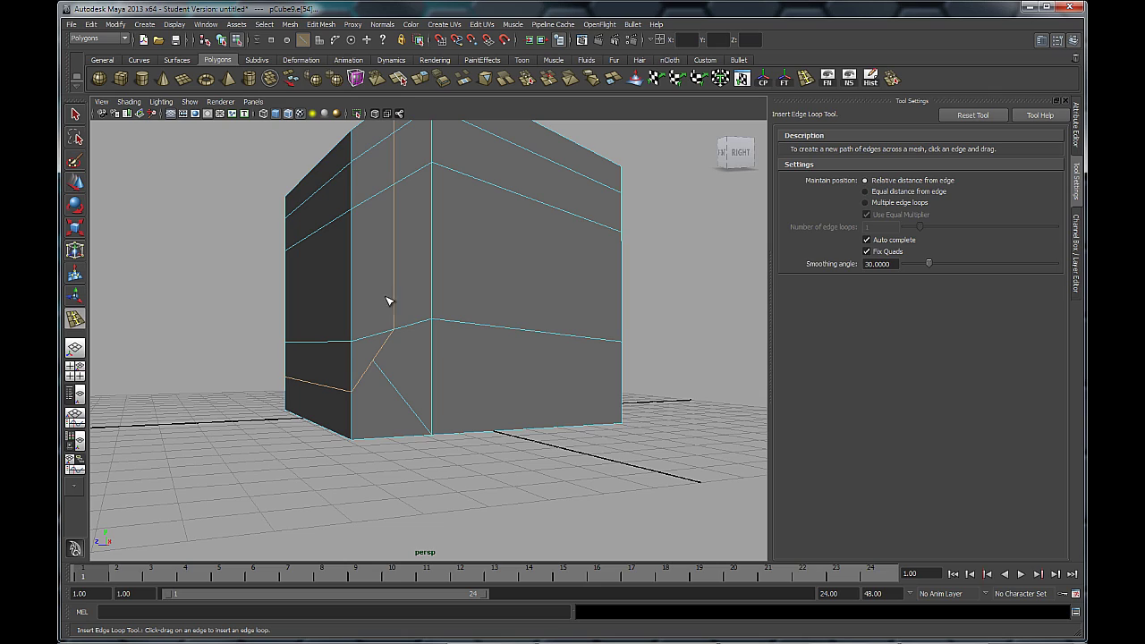
{"action": "left_click_drag", "start_coordinate": [391, 317], "coordinate": [510, 355], "text": "alt"}
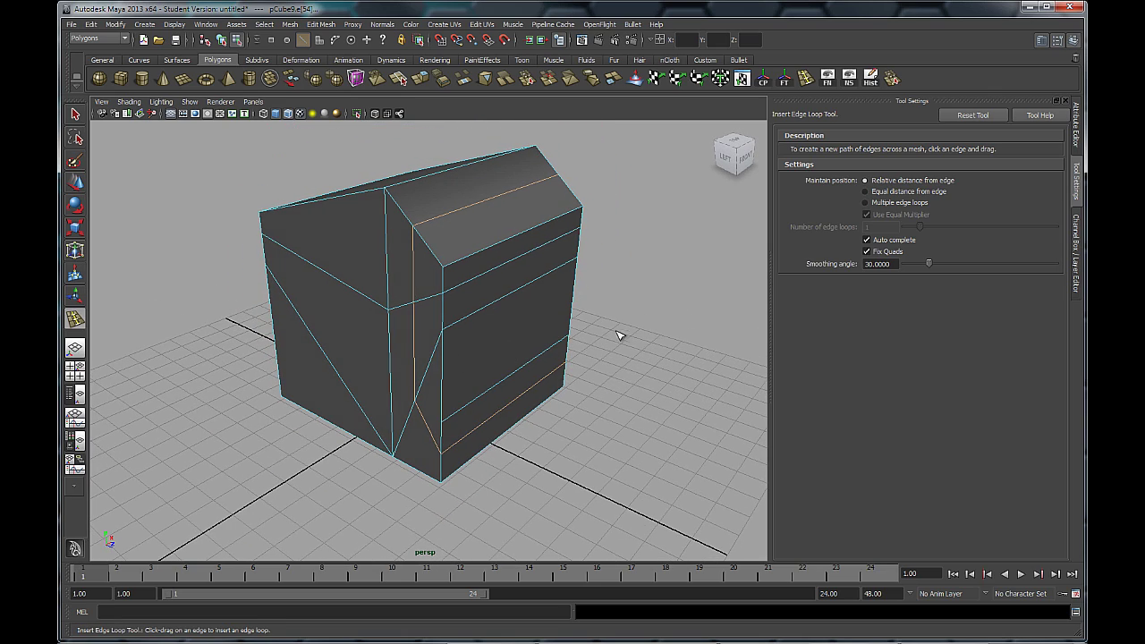
{"action": "left_click_drag", "start_coordinate": [618, 332], "coordinate": [446, 359], "text": "alt"}
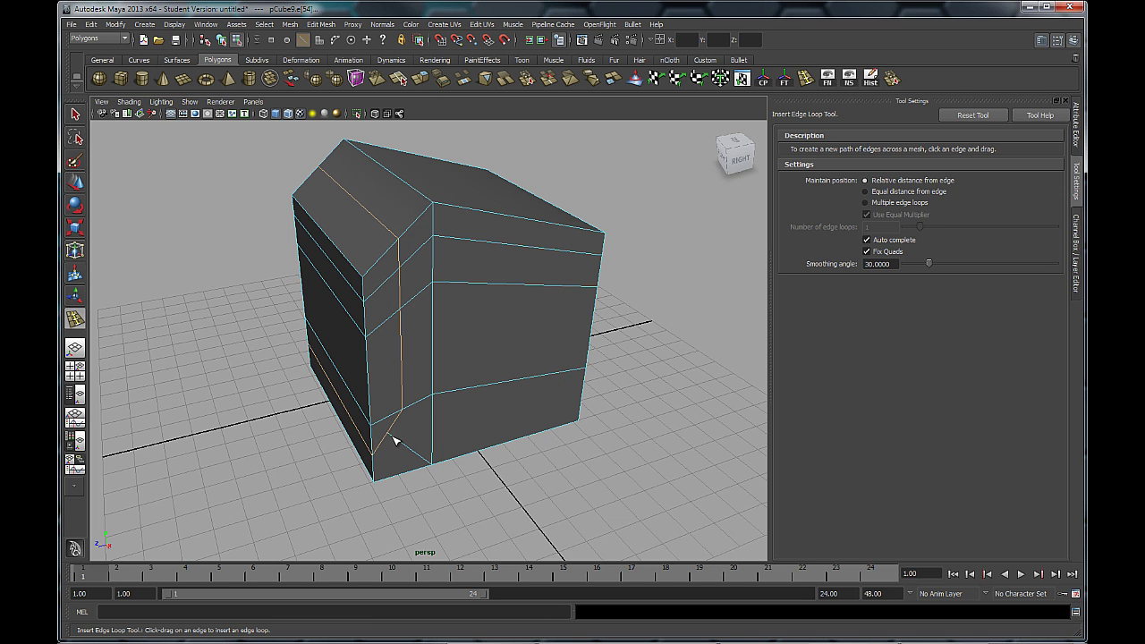
{"action": "left_click_drag", "start_coordinate": [286, 444], "coordinate": [290, 410], "text": "alt"}
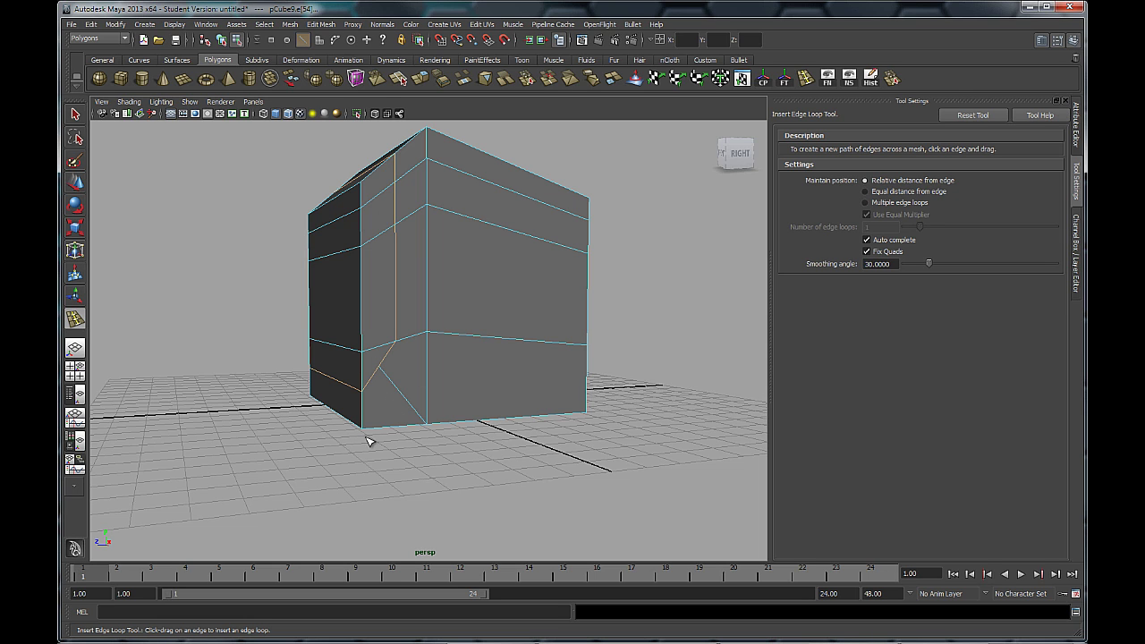
Follow the new loop across the front wall and compare its path on the left, back and right sides.
{"action": "left_click_drag", "start_coordinate": [370, 439], "coordinate": [398, 354], "text": "alt"}
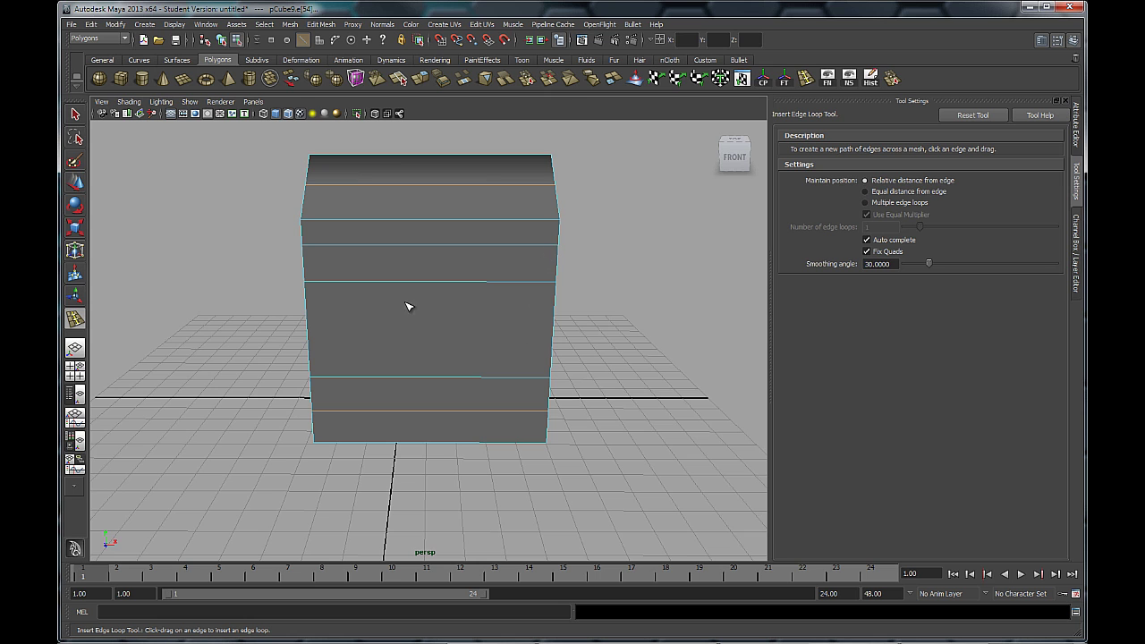
{"action": "left_click_drag", "start_coordinate": [307, 364], "coordinate": [457, 389], "text": "alt"}
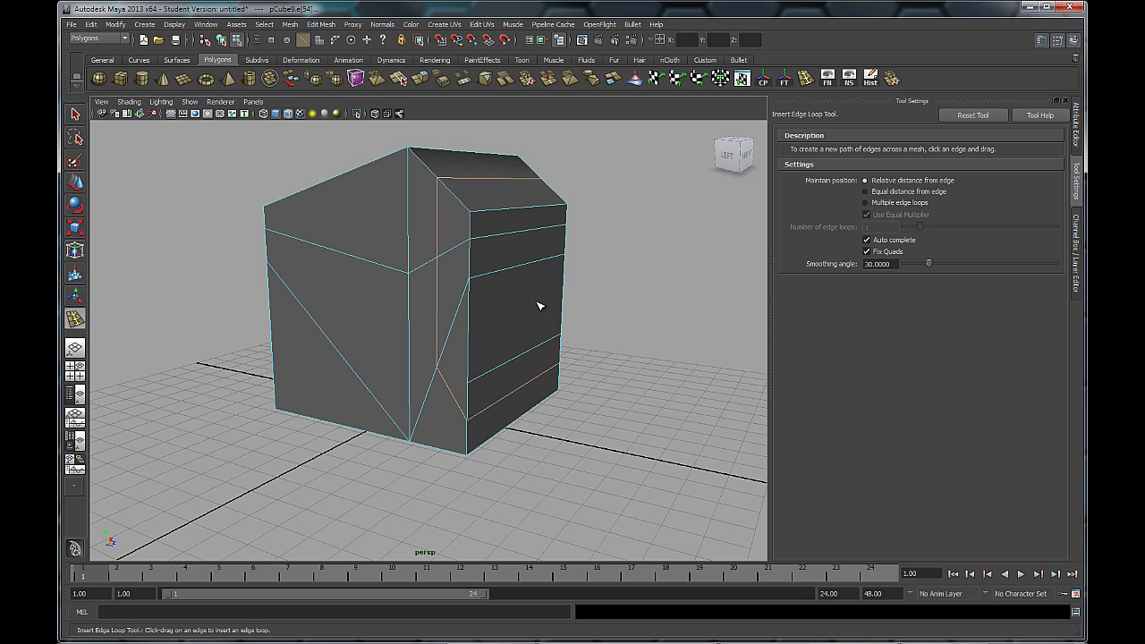
{"action": "left_click_drag", "start_coordinate": [509, 439], "coordinate": [472, 400], "text": "alt"}
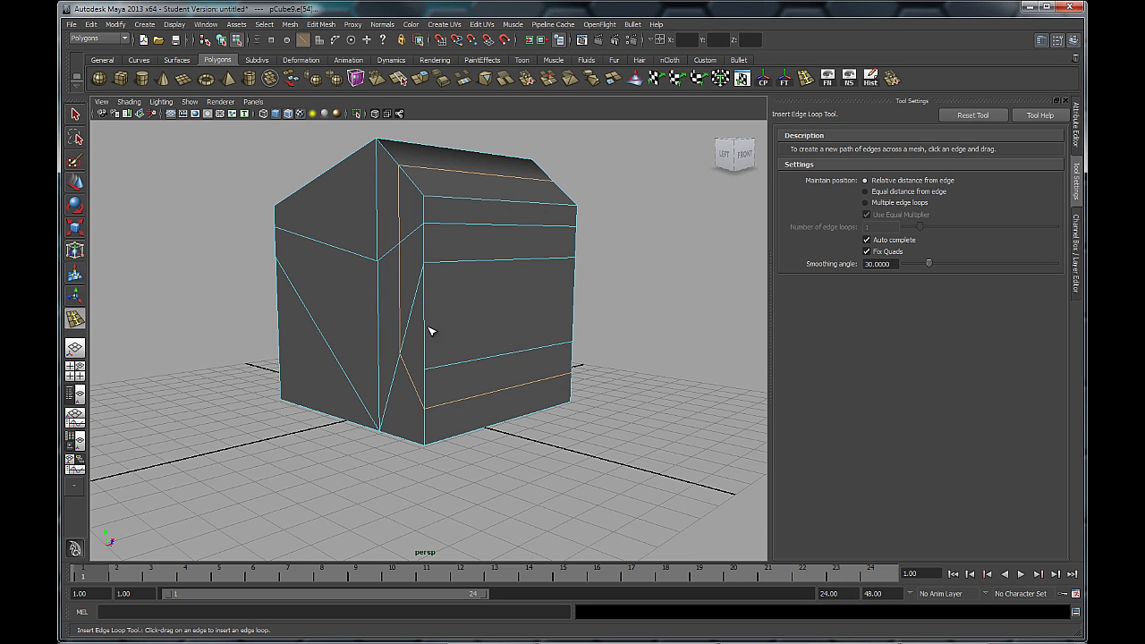
{"action": "left_click_drag", "start_coordinate": [456, 457], "coordinate": [489, 336], "text": "alt"}
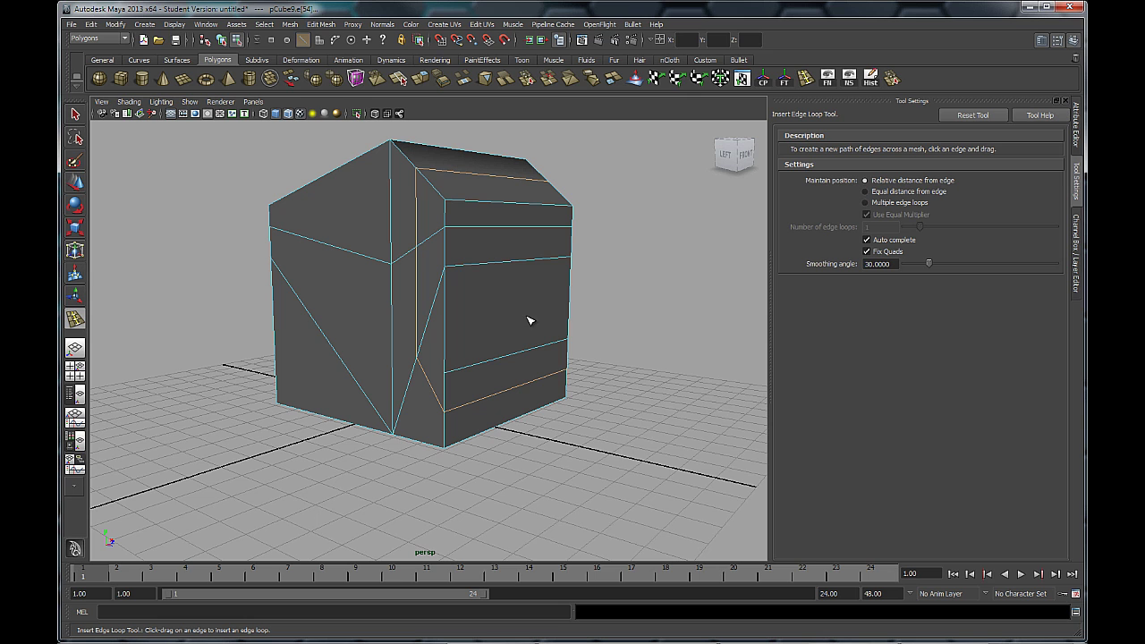
{"action": "left_click_drag", "start_coordinate": [465, 366], "coordinate": [491, 406], "text": "alt"}
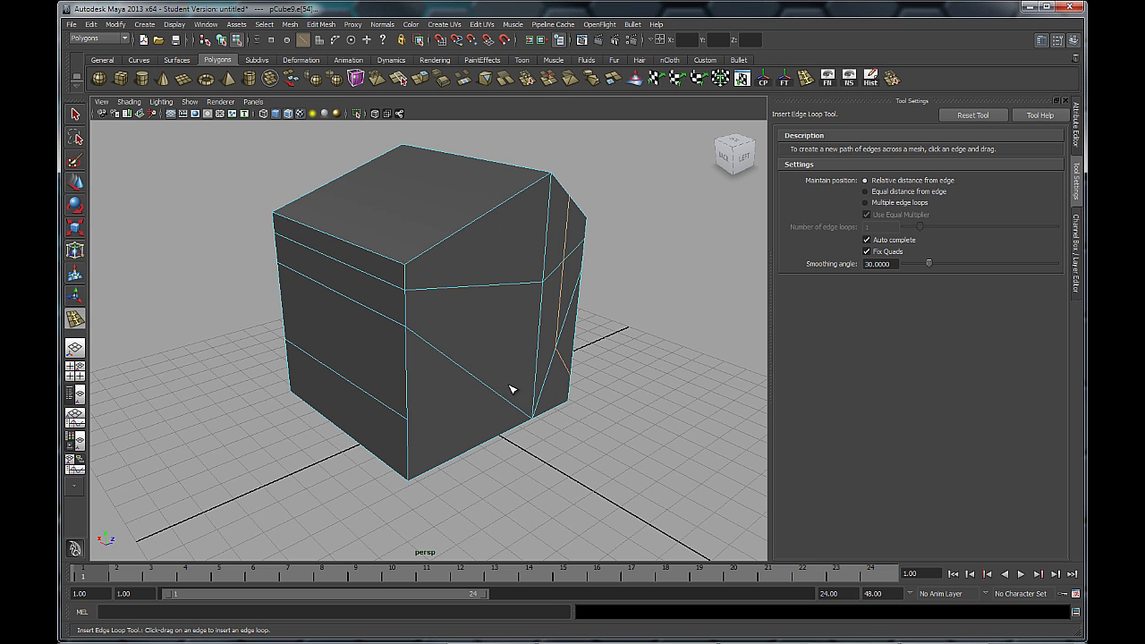
{"action": "left_click_drag", "start_coordinate": [659, 332], "coordinate": [494, 403], "text": "alt"}
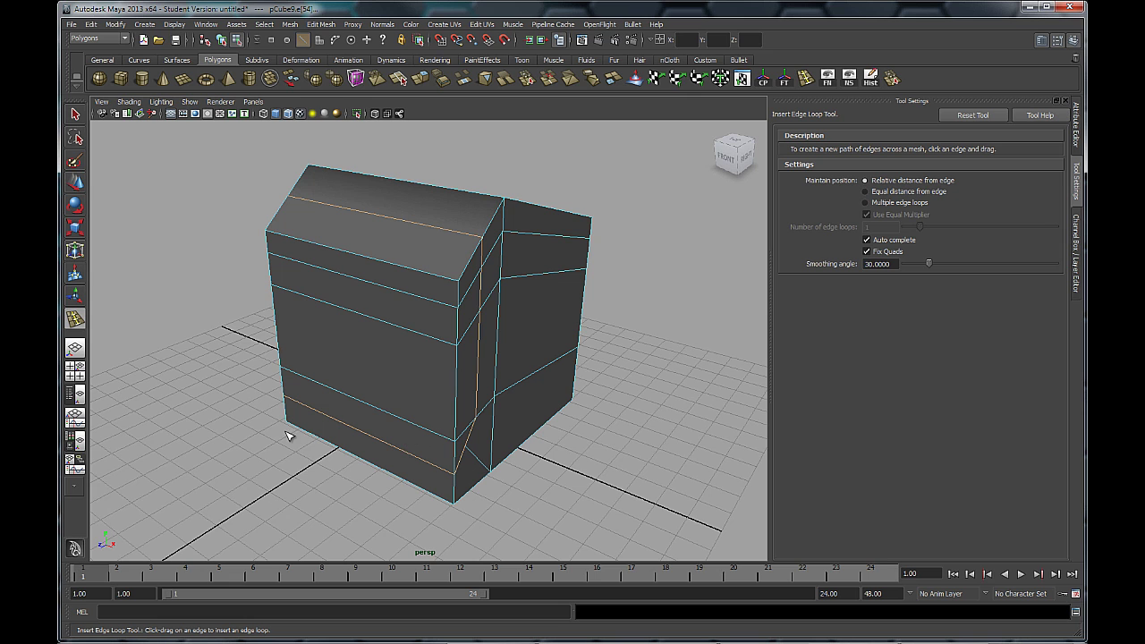
{"action": "left_click_drag", "start_coordinate": [276, 439], "coordinate": [429, 416], "text": "alt"}
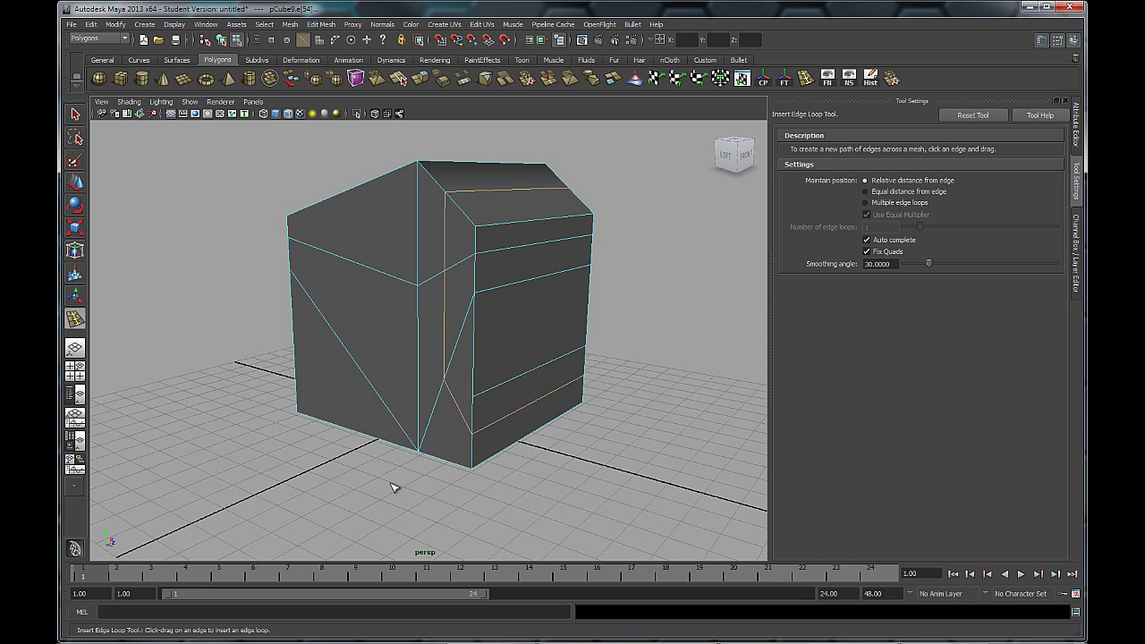
{"action": "left_click_drag", "start_coordinate": [396, 486], "coordinate": [480, 485], "text": "alt"}
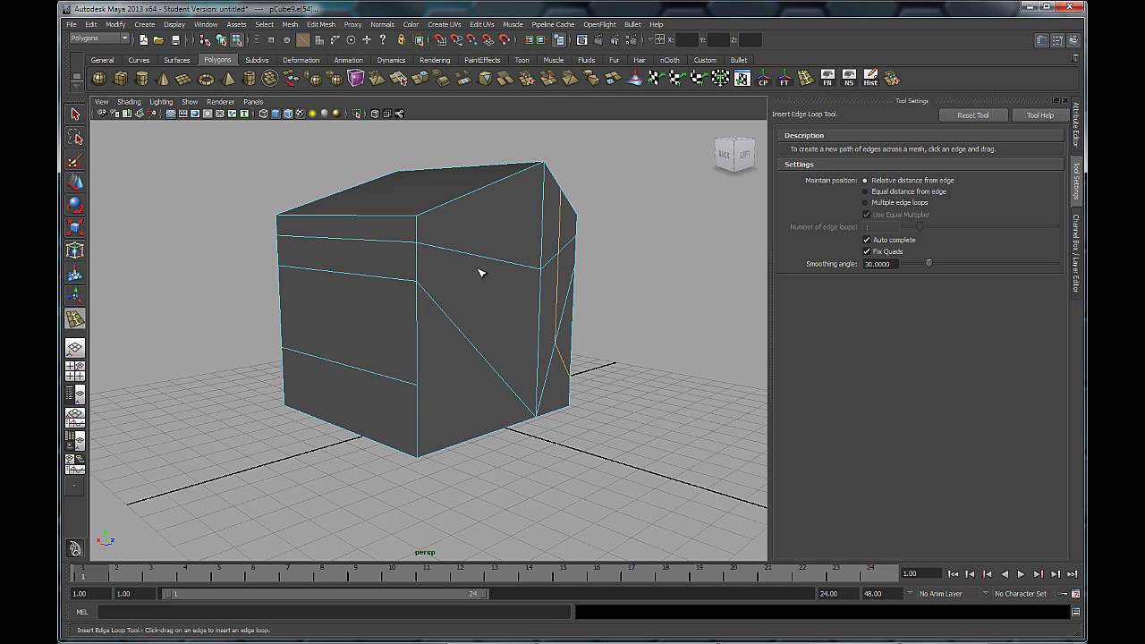
Leave the Insert Edge Loop Tool and clear the highlighted loop edges.
{"action": "key", "text": "q"}
{"action": "left_click_drag", "start_coordinate": [465, 271], "coordinate": [605, 281], "text": "alt"}
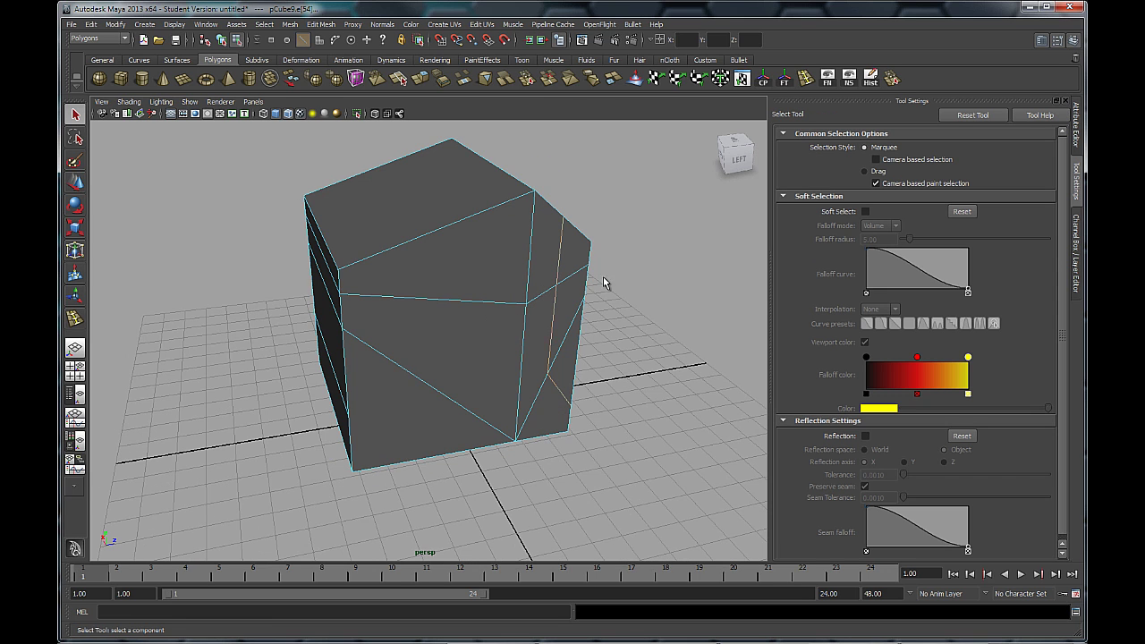
{"action": "middle_click_drag", "start_coordinate": [605, 281], "coordinate": [555, 305], "text": "alt"}
{"action": "left_click_drag", "start_coordinate": [556, 305], "coordinate": [498, 319], "text": "alt"}
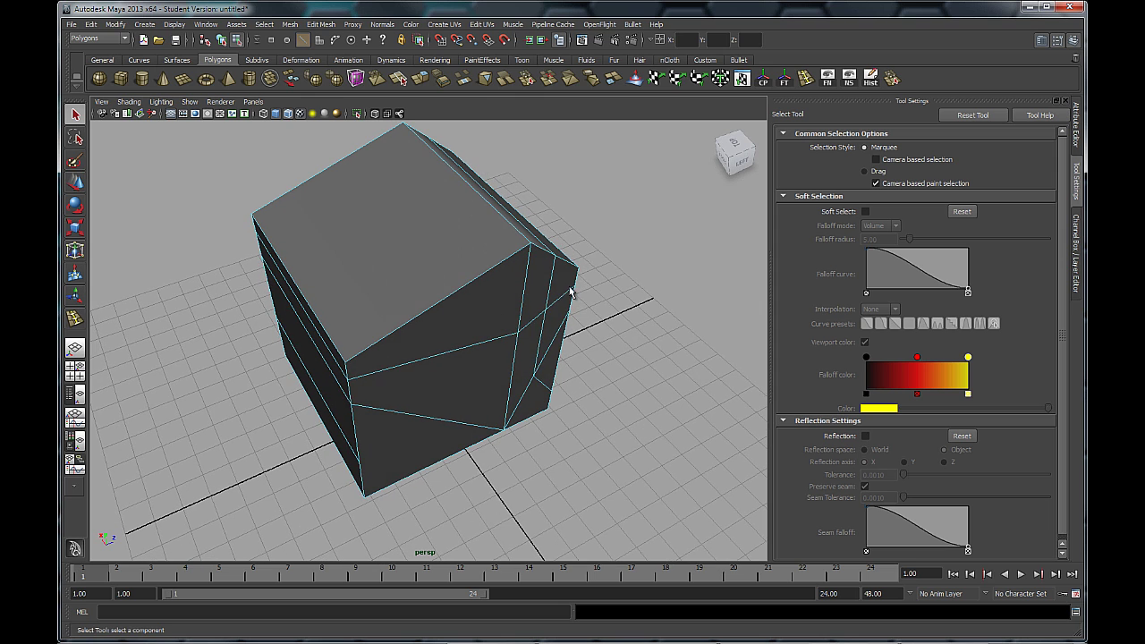
Set the Insert Edge Loop Tool to Multiple edge loops with 2 loops and insert them across the large rear roof slope.
{"action": "right_click_drag", "start_coordinate": [396, 331], "coordinate": [434, 362], "text": "shift"}
{"action": "left_click_drag", "start_coordinate": [483, 374], "coordinate": [443, 368], "text": "alt"}
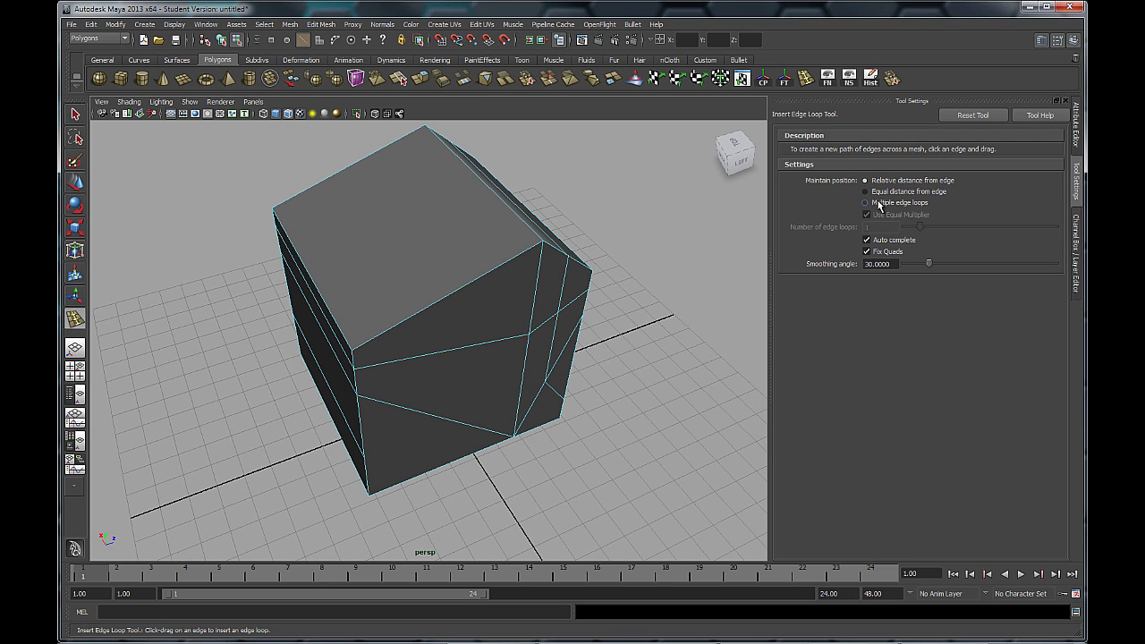
{"action": "left_click", "coordinate": [878, 203]}
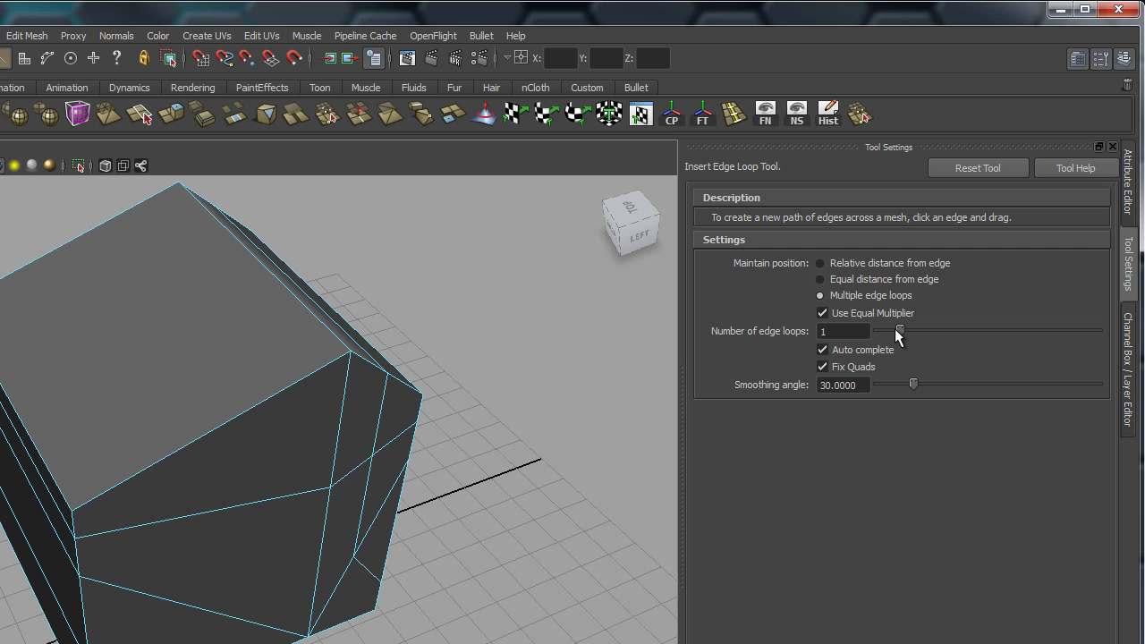
{"action": "left_click", "coordinate": [822, 332]}
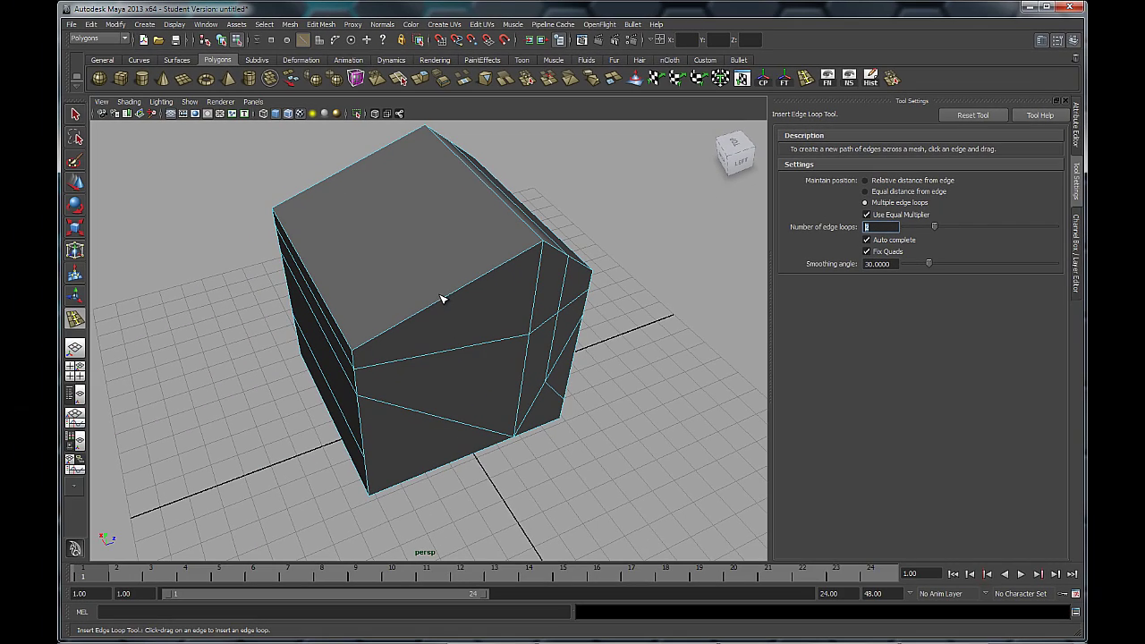
{"action": "left_click", "coordinate": [438, 302]}
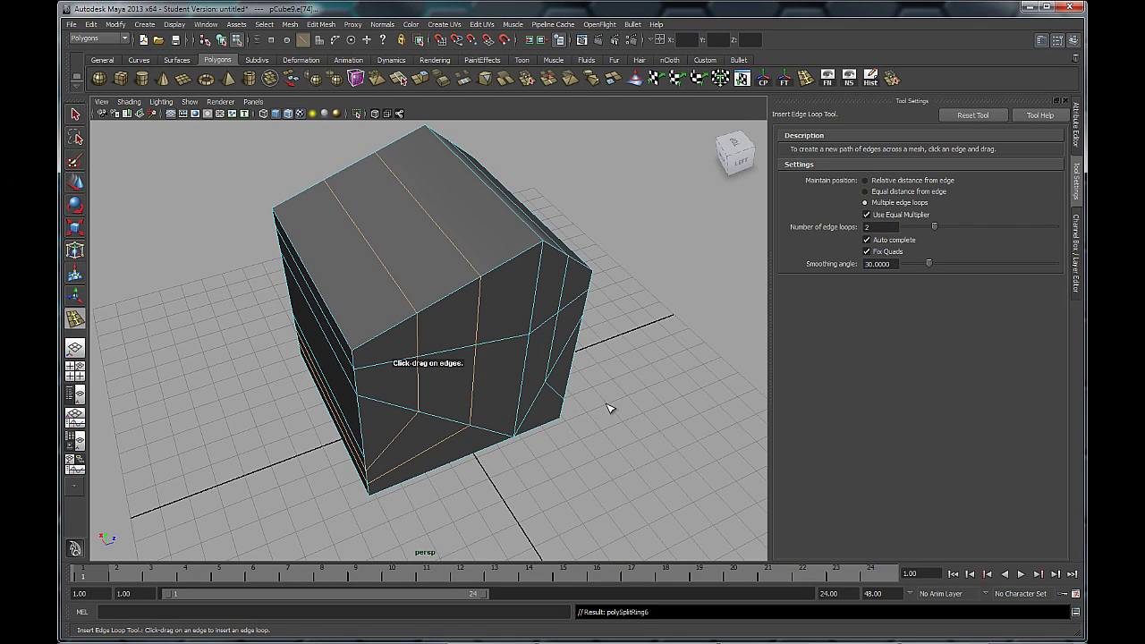
{"action": "left_click_drag", "start_coordinate": [611, 404], "coordinate": [586, 413], "text": "alt"}
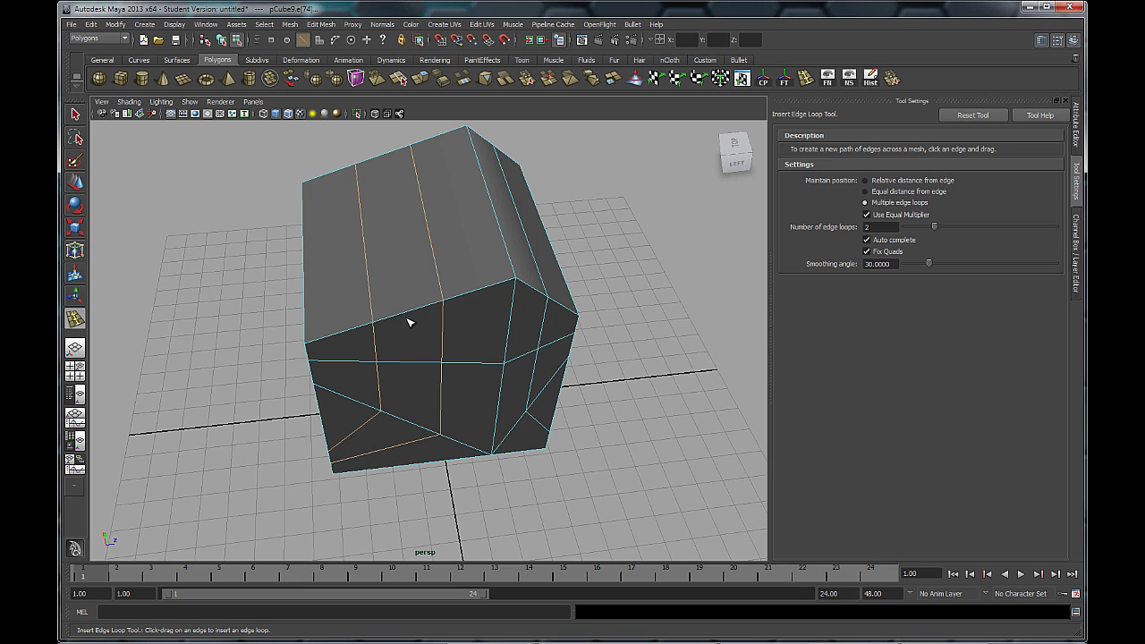
Examine how the two new parallel loops run across the roof slope, turn on the side walls and continue along the back wall.
{"action": "left_click_drag", "start_coordinate": [426, 358], "coordinate": [453, 247], "text": "alt"}
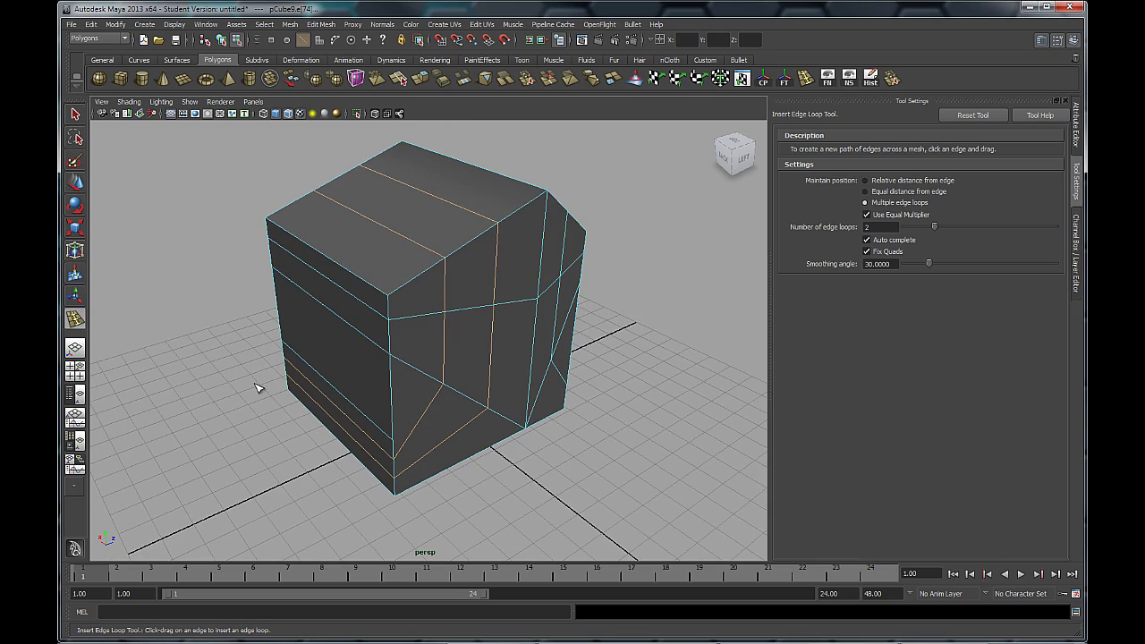
{"action": "left_click_drag", "start_coordinate": [258, 388], "coordinate": [645, 271], "text": "alt"}
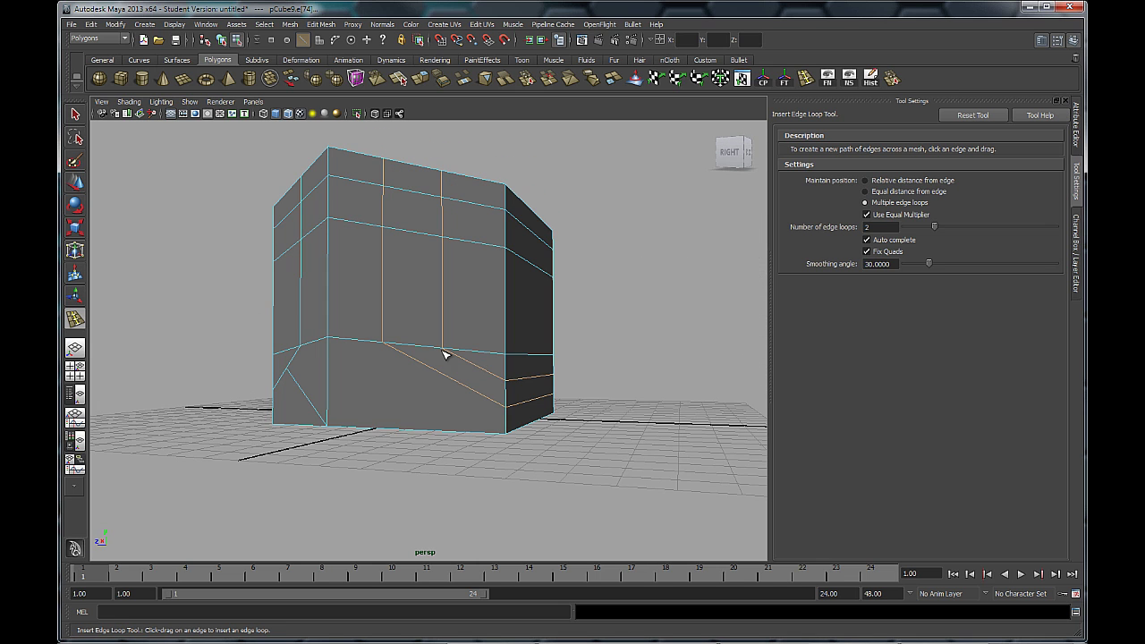
{"action": "left_click_drag", "start_coordinate": [483, 378], "coordinate": [462, 385], "text": "alt"}
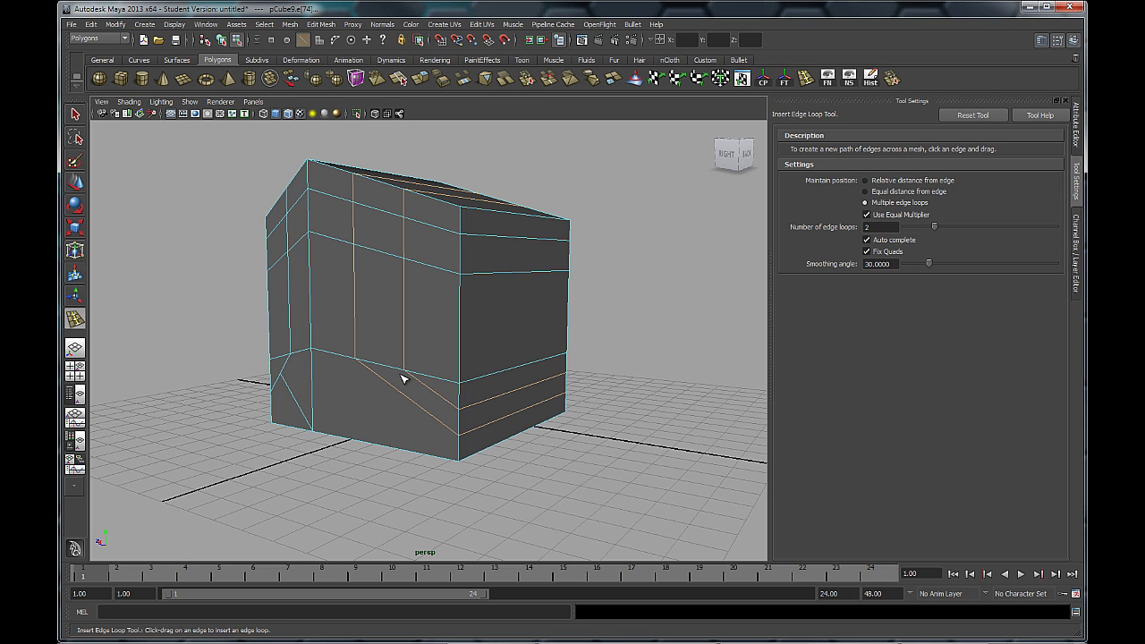
{"action": "left_click_drag", "start_coordinate": [455, 447], "coordinate": [336, 388], "text": "alt"}
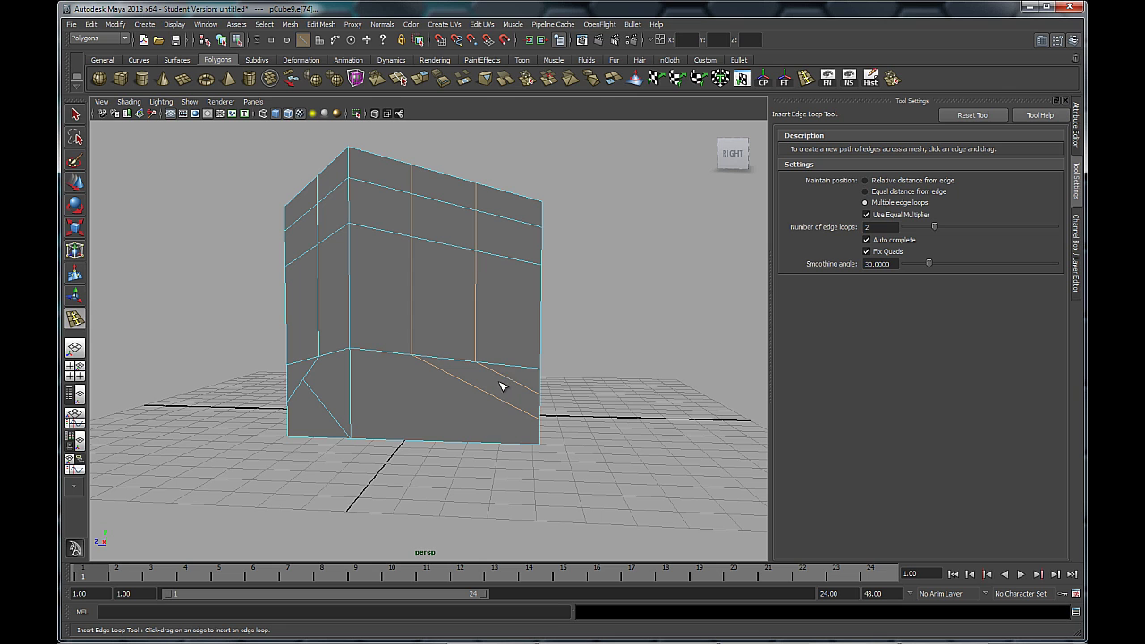
{"action": "left_click_drag", "start_coordinate": [499, 391], "coordinate": [450, 396], "text": "alt"}
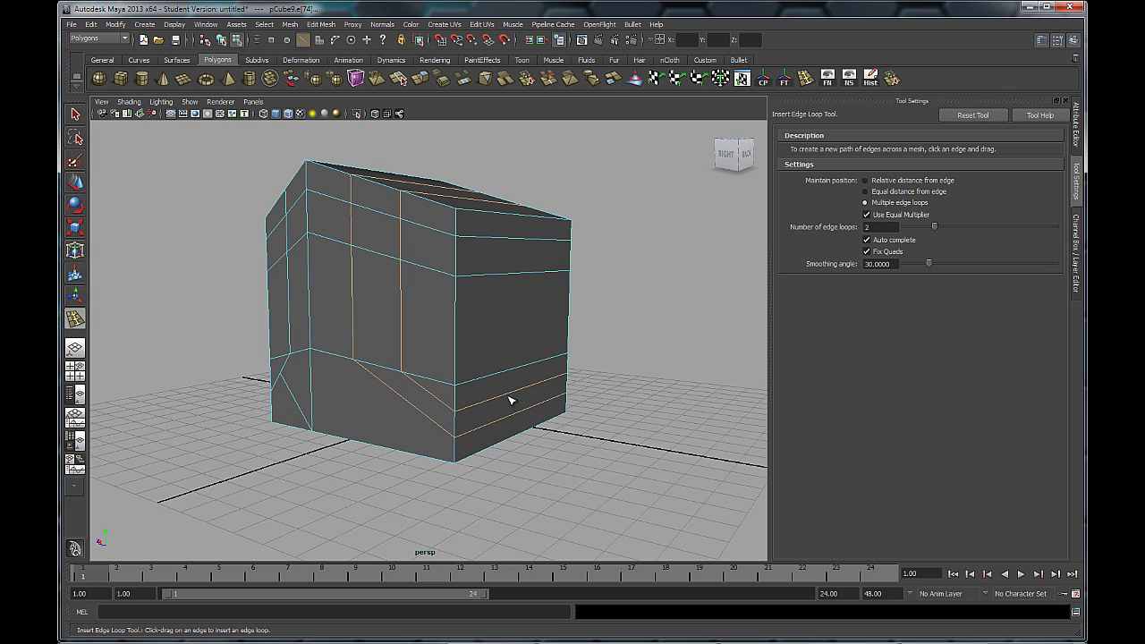
{"action": "left_click_drag", "start_coordinate": [680, 299], "coordinate": [496, 330], "text": "alt"}
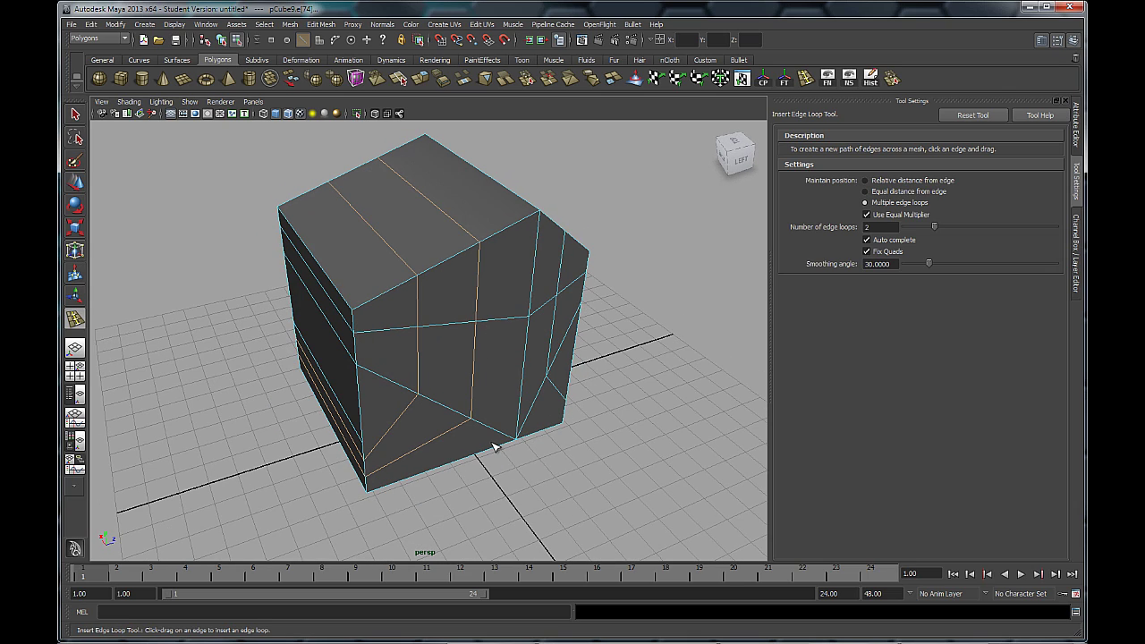
{"action": "left_click_drag", "start_coordinate": [494, 447], "coordinate": [502, 262], "text": "alt"}
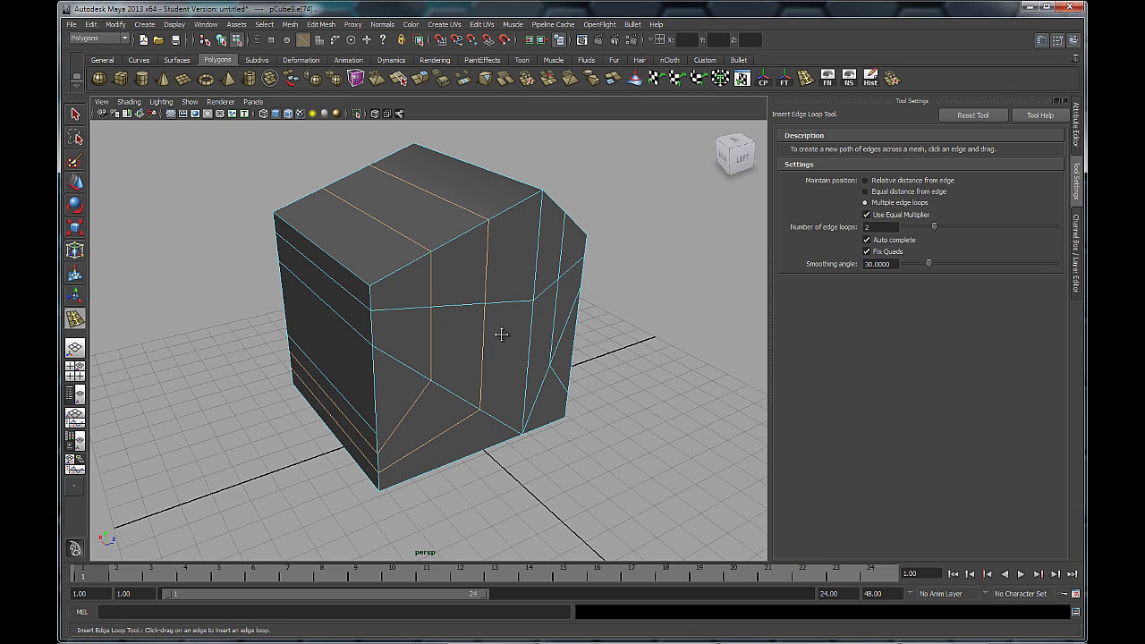
{"action": "left_click_drag", "start_coordinate": [498, 331], "coordinate": [783, 227], "text": "alt"}
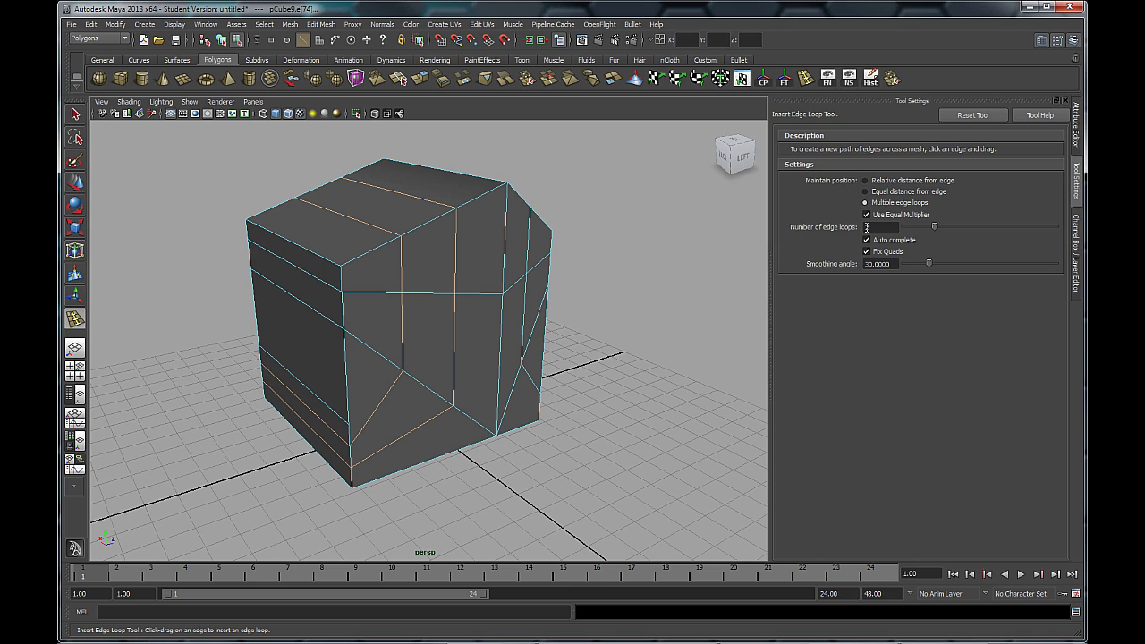
Set the number of edge loops to 1 and insert a centred loop running over the rear roof slope and down the back wall.
{"action": "type", "text": "2"}
{"action": "left_click_drag", "start_coordinate": [932, 226], "coordinate": [919, 226]}
{"action": "left_click_drag", "start_coordinate": [382, 284], "coordinate": [386, 322], "text": "alt"}
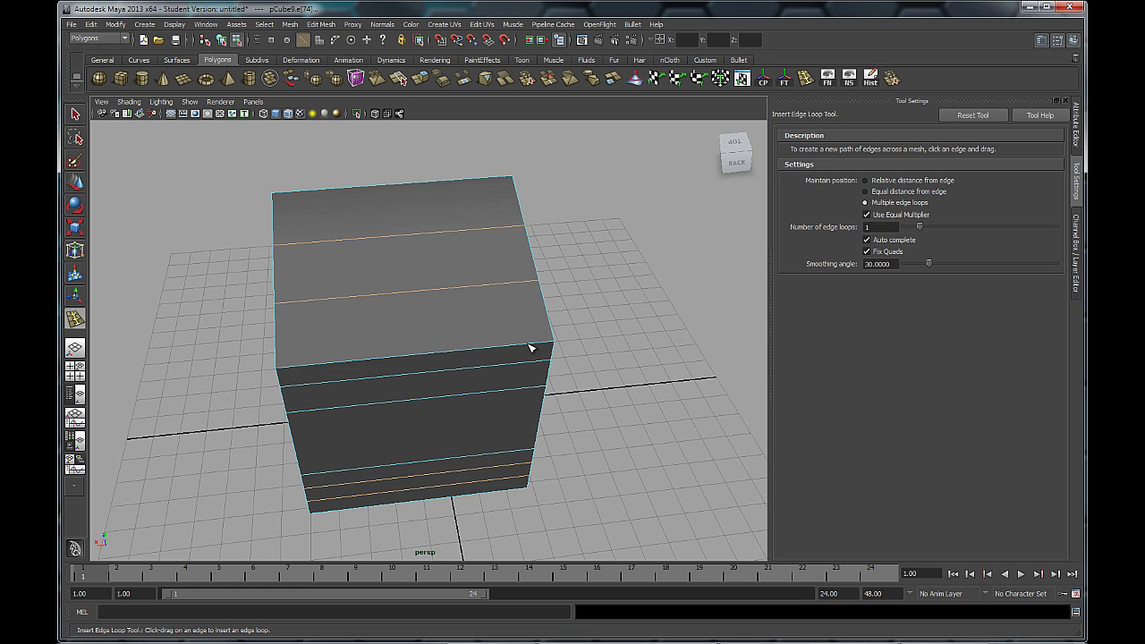
{"action": "left_click_drag", "start_coordinate": [531, 347], "coordinate": [528, 348]}
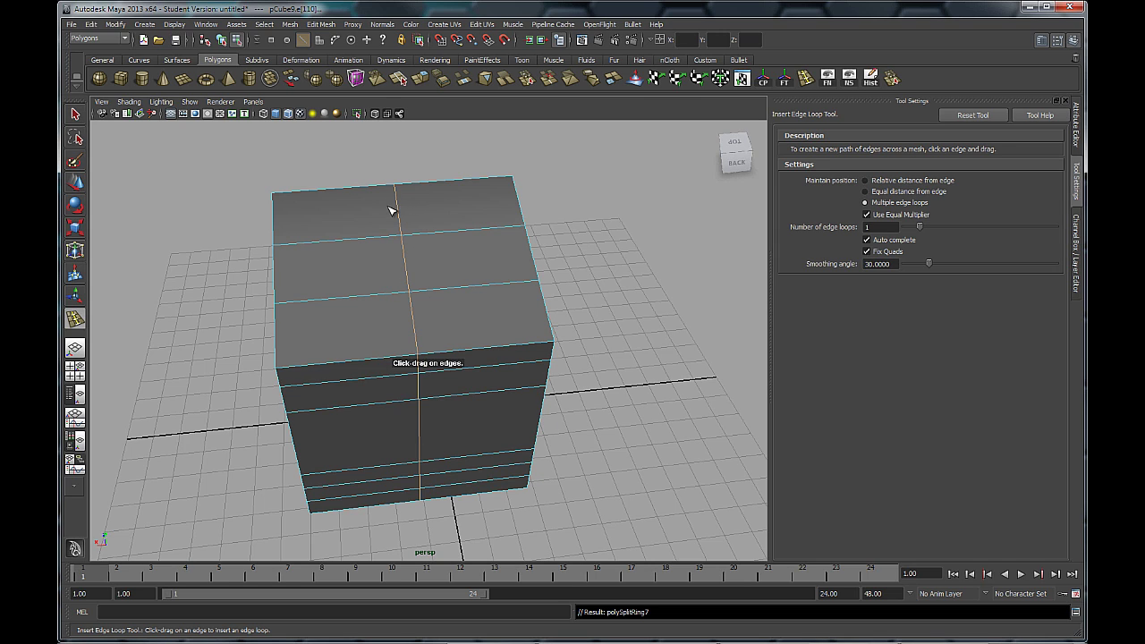
{"action": "left_click", "coordinate": [868, 227]}
Follow the centred loop over the roof and back wall, and leave the Insert Edge Loop Tool.
{"action": "mouse_move", "coordinate": [454, 329]}
{"action": "left_mouse_down", "text": "alt"}
{"action": "mouse_move", "coordinate": [447, 366]}
{"action": "mouse_move", "coordinate": [454, 351]}
{"action": "left_mouse_up", "text": "alt"}
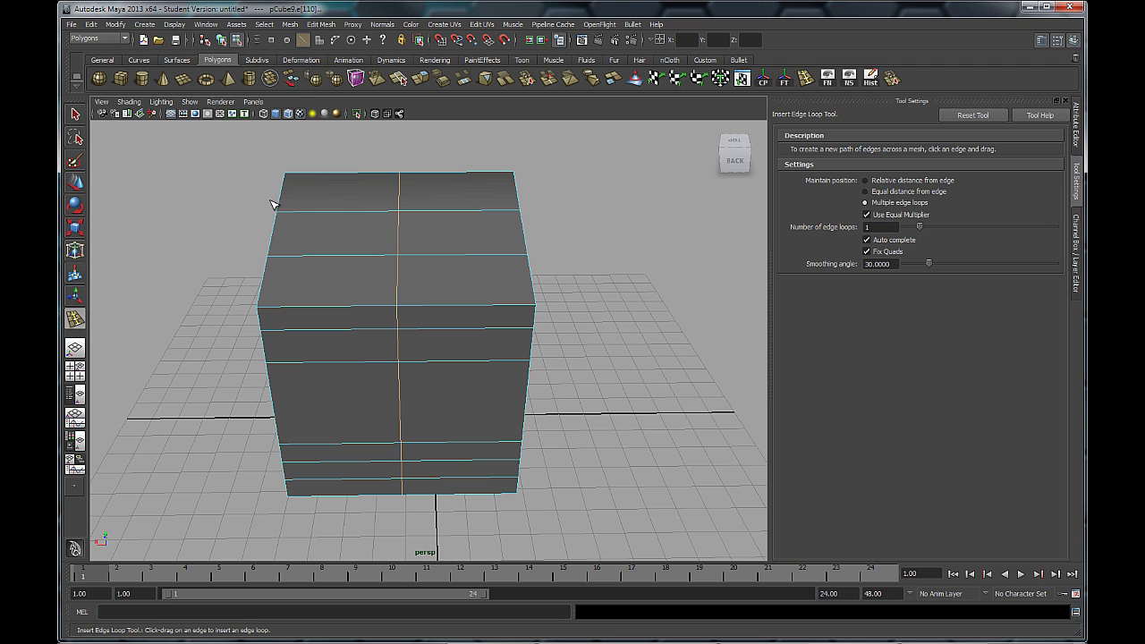
{"action": "left_click_drag", "start_coordinate": [277, 215], "coordinate": [381, 330], "text": "alt"}
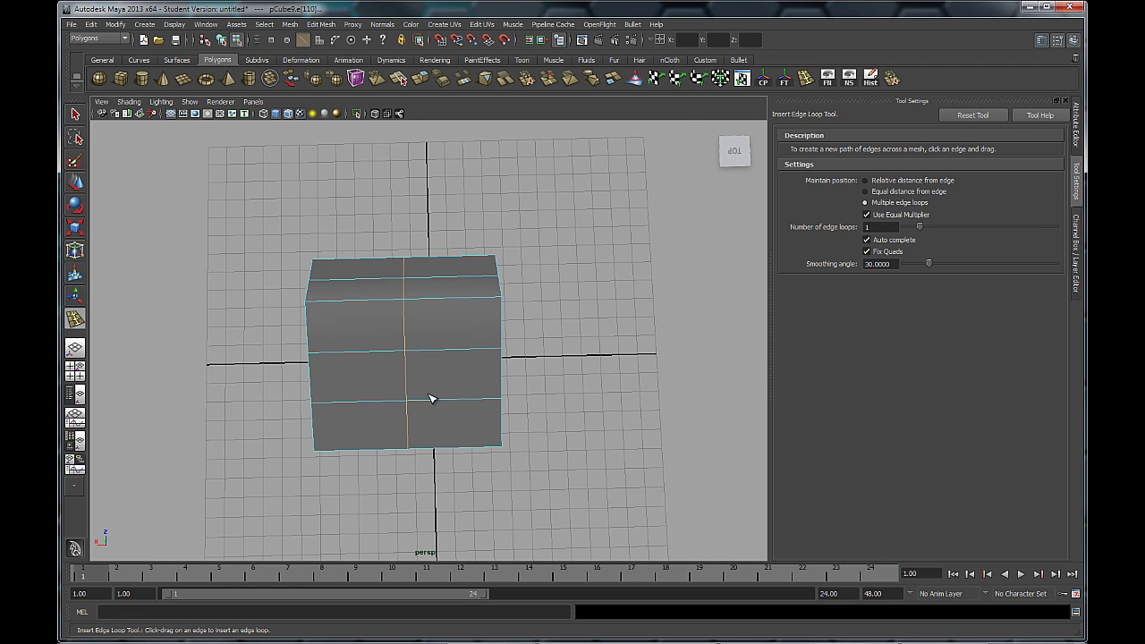
{"action": "left_click_drag", "start_coordinate": [355, 375], "coordinate": [437, 304], "text": "alt"}
{"action": "mouse_move", "coordinate": [405, 398]}
{"action": "left_mouse_down", "text": "alt"}
{"action": "mouse_move", "coordinate": [435, 414]}
{"action": "mouse_move", "coordinate": [473, 408]}
{"action": "mouse_move", "coordinate": [420, 403]}
{"action": "left_mouse_up", "text": "alt"}
{"action": "mouse_move", "coordinate": [420, 402]}
{"action": "middle_mouse_down", "text": "alt"}
{"action": "mouse_move", "coordinate": [430, 394]}
{"action": "mouse_move", "coordinate": [421, 409]}
{"action": "middle_mouse_up", "text": "alt"}
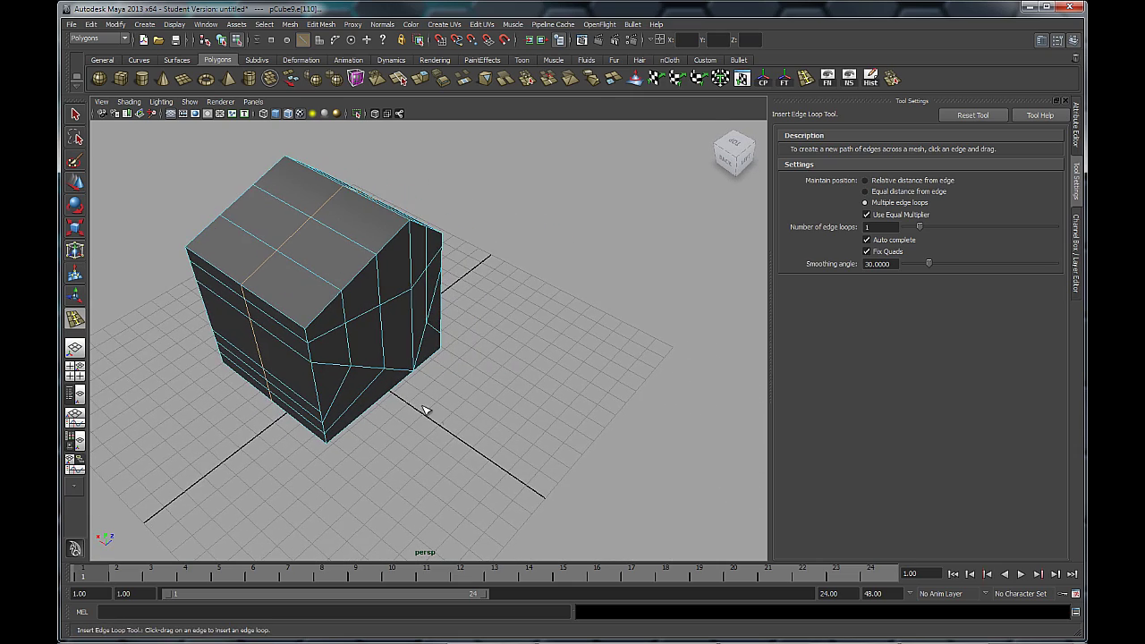
{"action": "right_click_drag", "start_coordinate": [451, 431], "coordinate": [411, 327], "text": "alt"}
{"action": "key", "text": "q"}
{"action": "middle_click_drag", "start_coordinate": [459, 419], "coordinate": [414, 396], "text": "alt"}
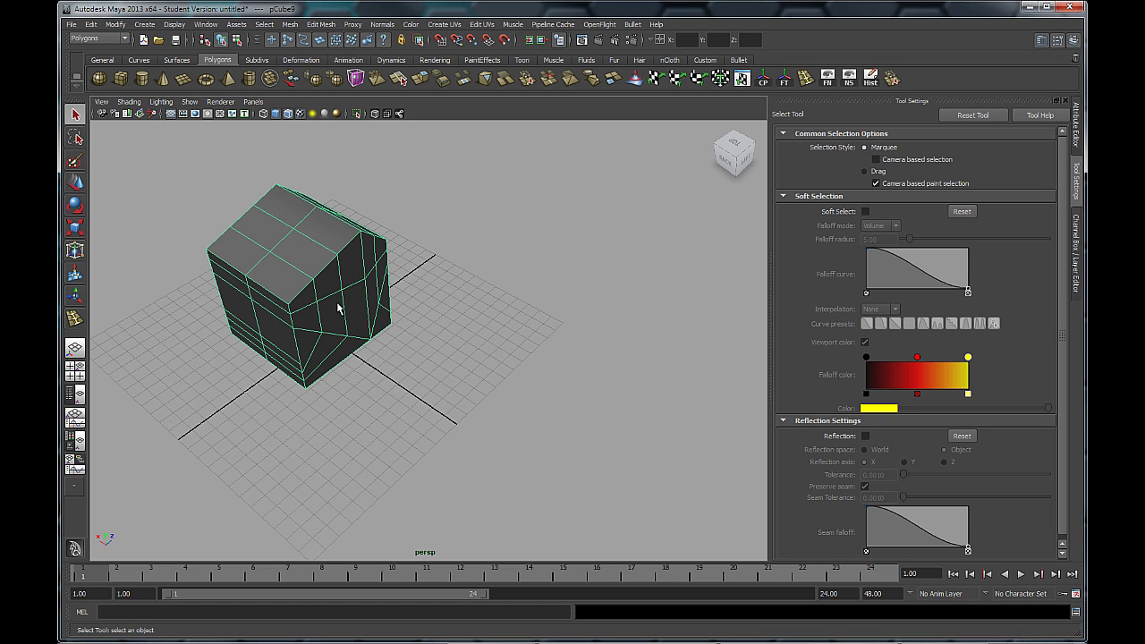
Create a polygon box about 4.4 wide, 4.9 high and 9.2 deep beside the left wall of the house-shaped cube.
{"action": "left_click_drag", "start_coordinate": [398, 338], "coordinate": [419, 355], "text": "alt"}
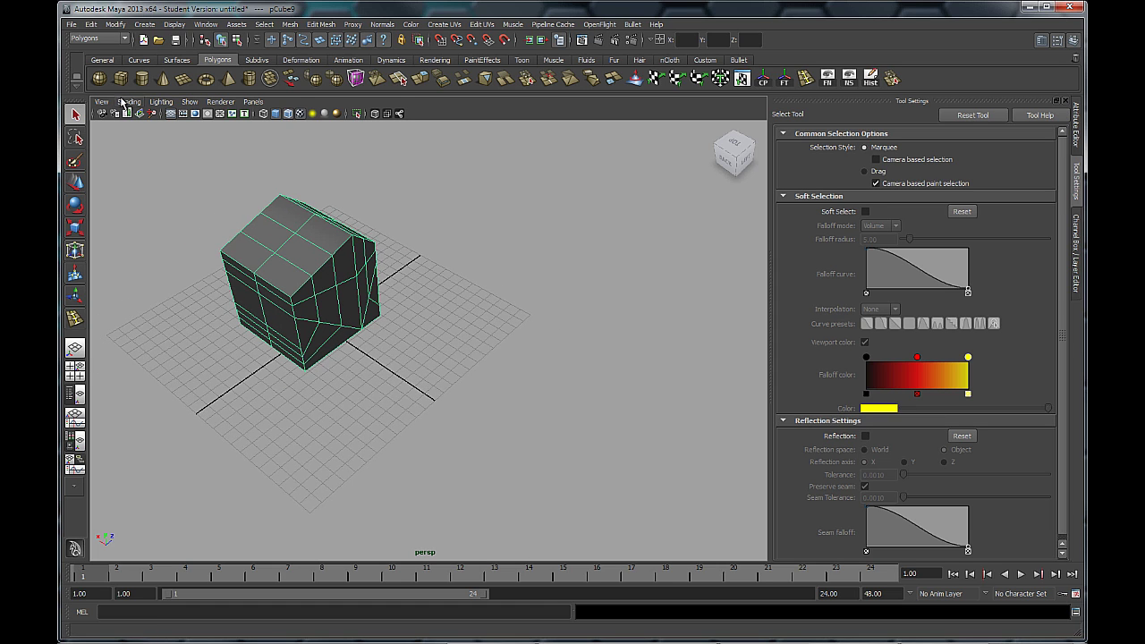
{"action": "left_click", "coordinate": [123, 90]}
{"action": "left_click_drag", "start_coordinate": [342, 406], "coordinate": [367, 356]}
{"action": "key", "text": "q"}
{"action": "left_click_drag", "start_coordinate": [438, 410], "coordinate": [327, 376], "text": "alt"}
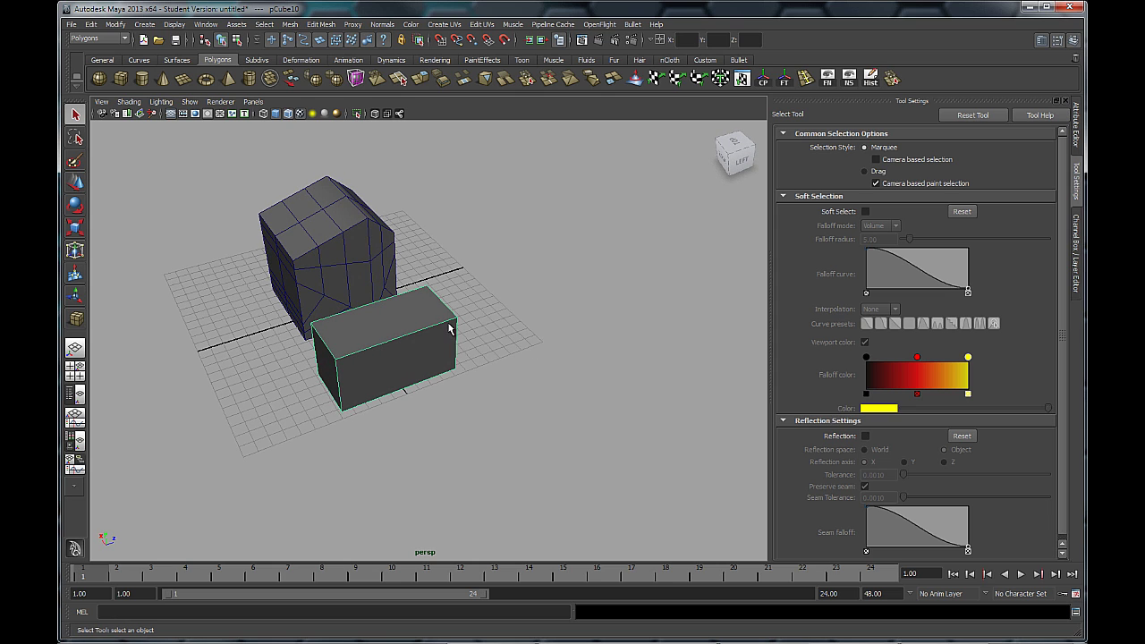
Set the new box's Subdivisions Depth to 5 in its polyCube construction inputs.
{"action": "left_click", "coordinate": [1076, 255]}
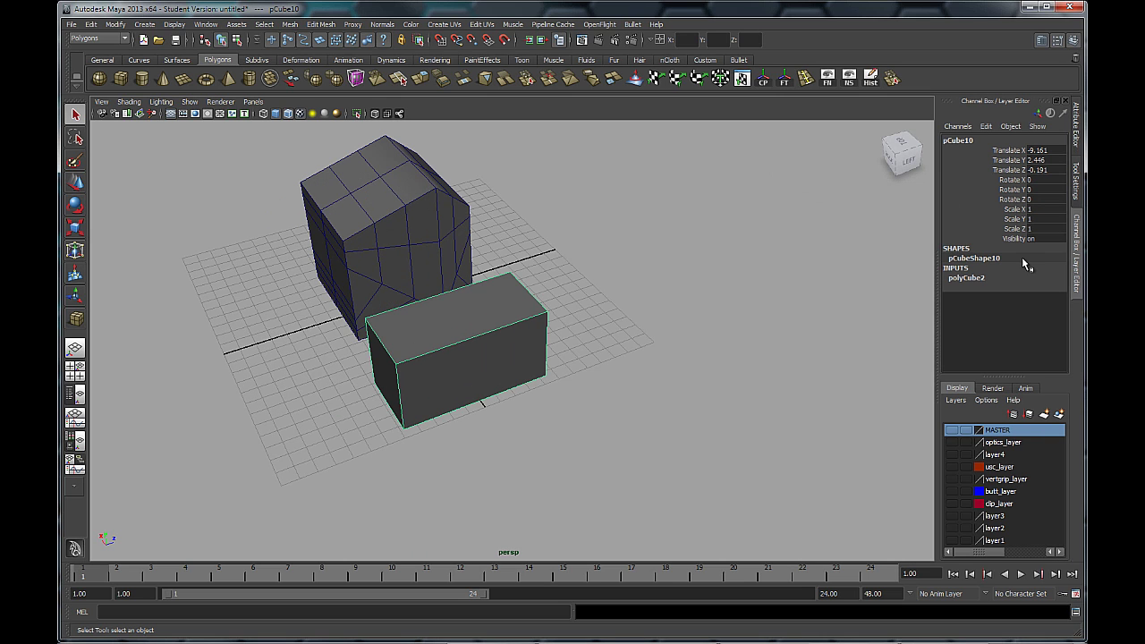
{"action": "left_click", "coordinate": [966, 281]}
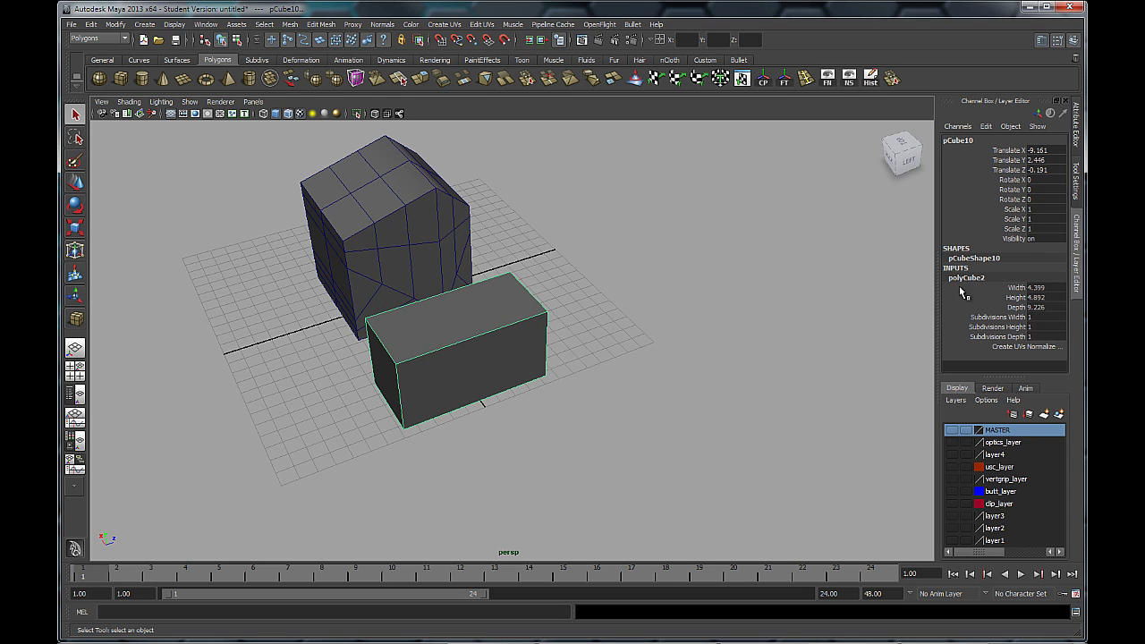
{"action": "left_click", "coordinate": [1012, 336]}
{"action": "middle_click_drag", "start_coordinate": [691, 338], "coordinate": [712, 336]}
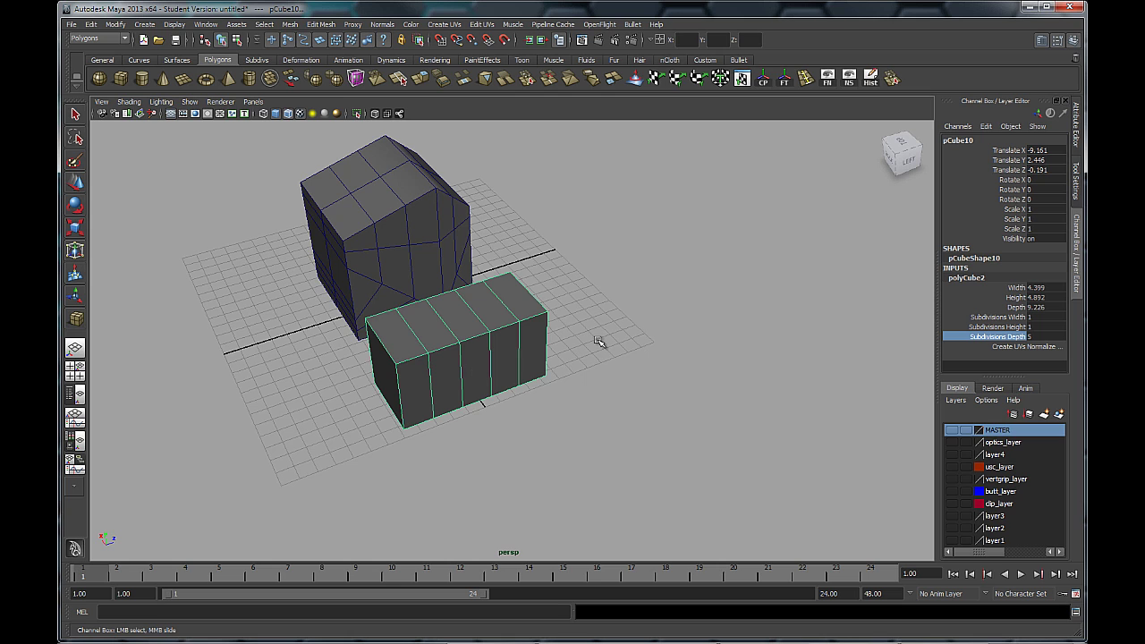
Create a second long polygon box of similar size beside the subdivided box, on the side away from the house-shaped cube.
{"action": "left_click_drag", "start_coordinate": [605, 327], "coordinate": [529, 389], "text": "alt"}
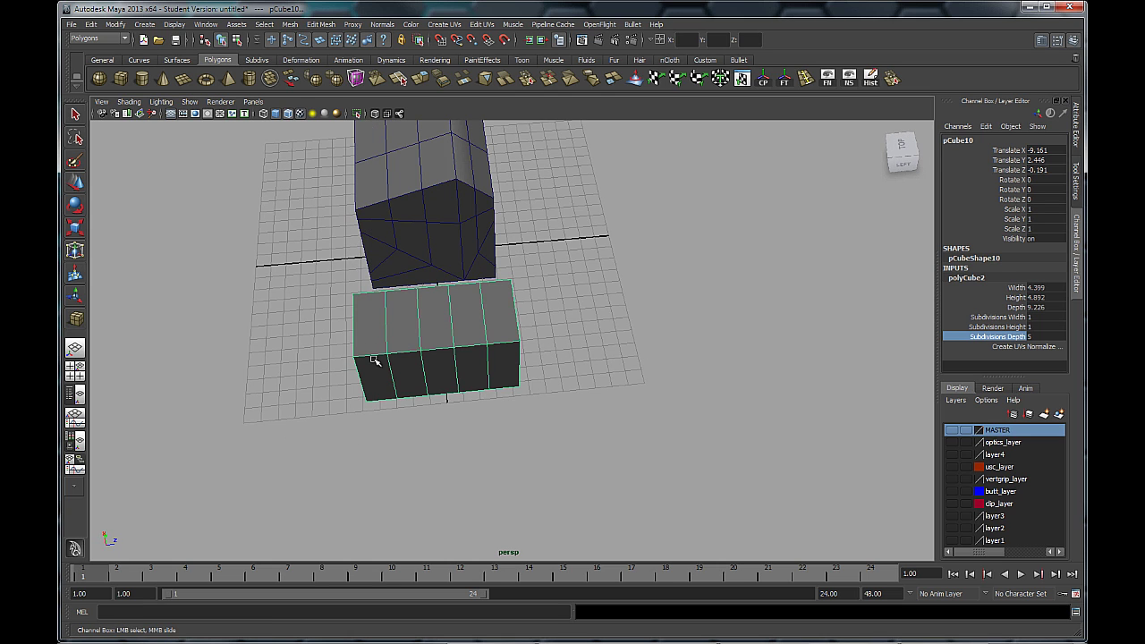
{"action": "left_click", "coordinate": [123, 81]}
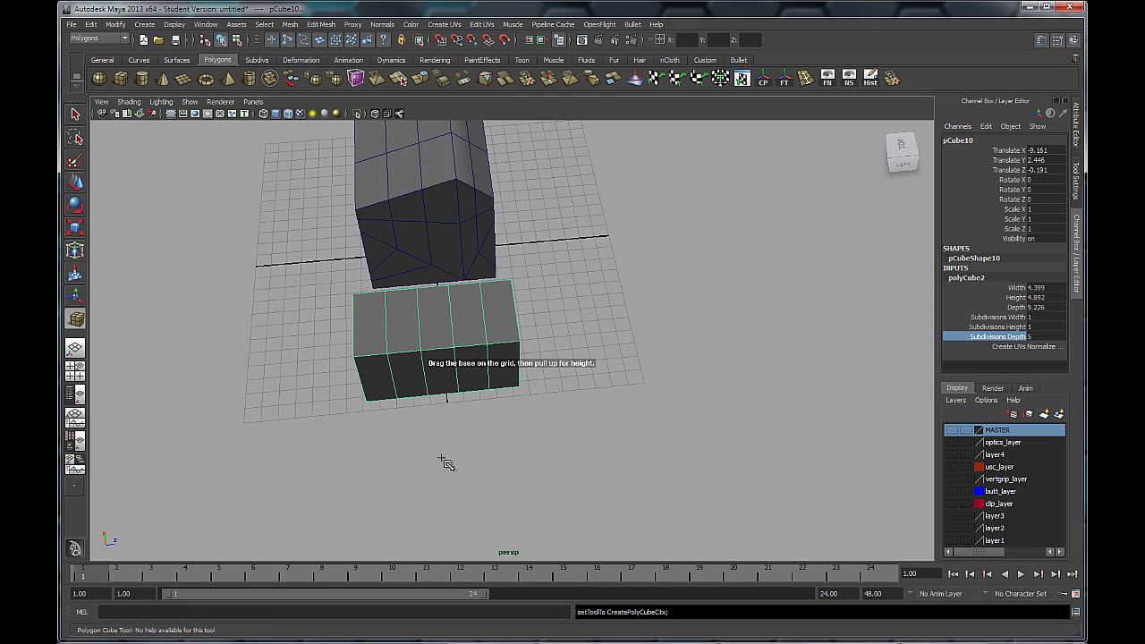
{"action": "left_click_drag", "start_coordinate": [382, 506], "coordinate": [523, 407]}
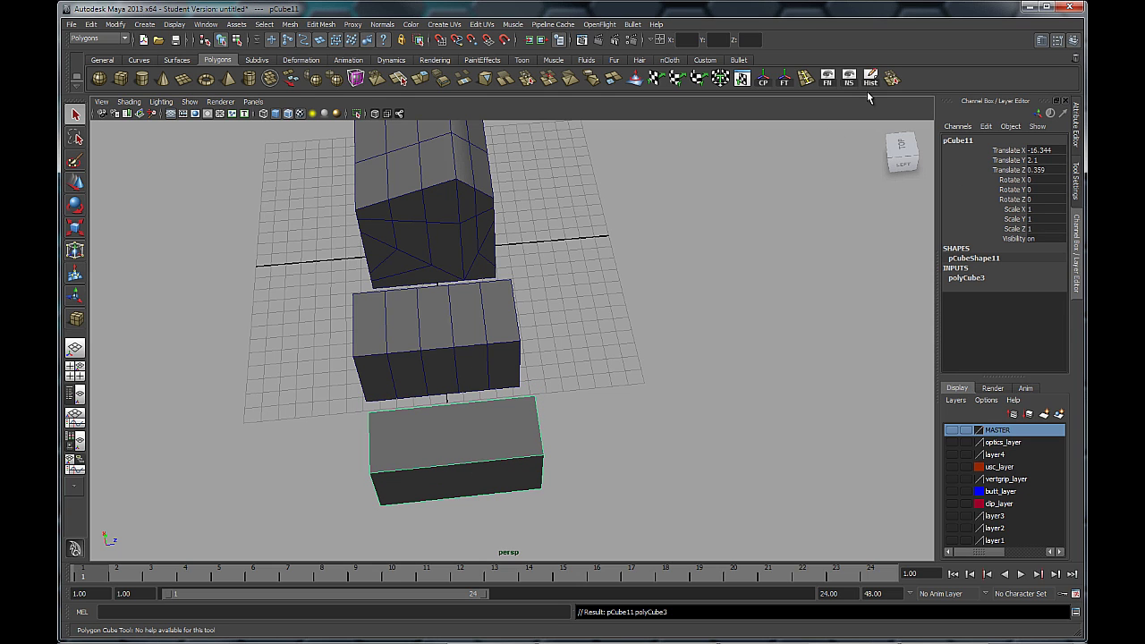
Set the Insert Edge Loop Tool to 4 loops, insert them evenly along the second box's length, and leave the tool.
{"action": "left_click", "coordinate": [320, 24]}
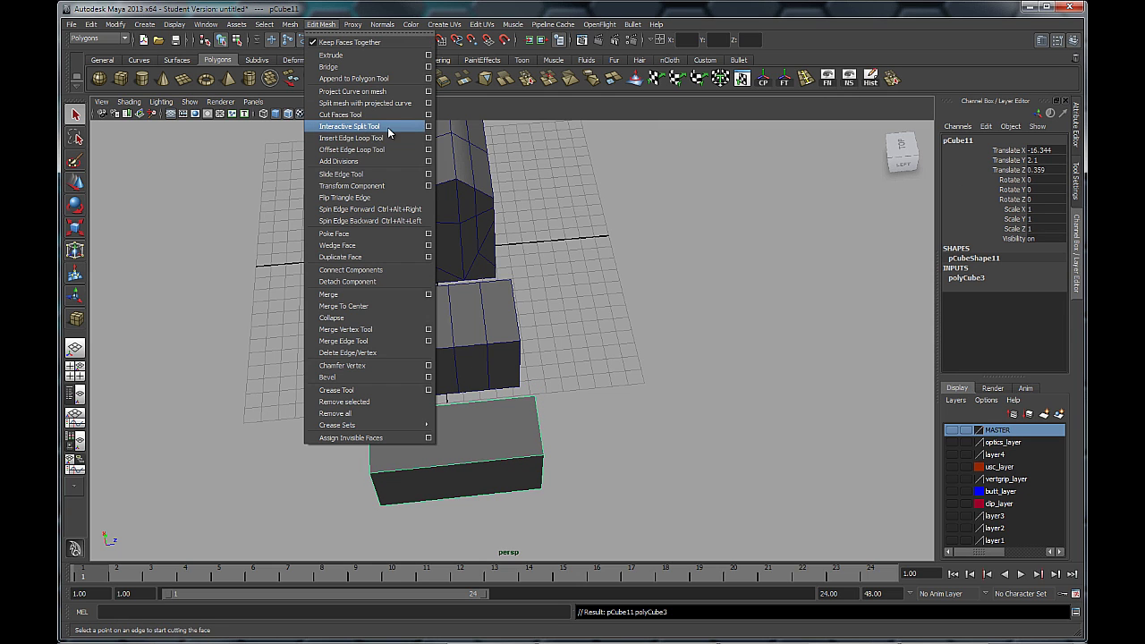
{"action": "left_click", "coordinate": [428, 138]}
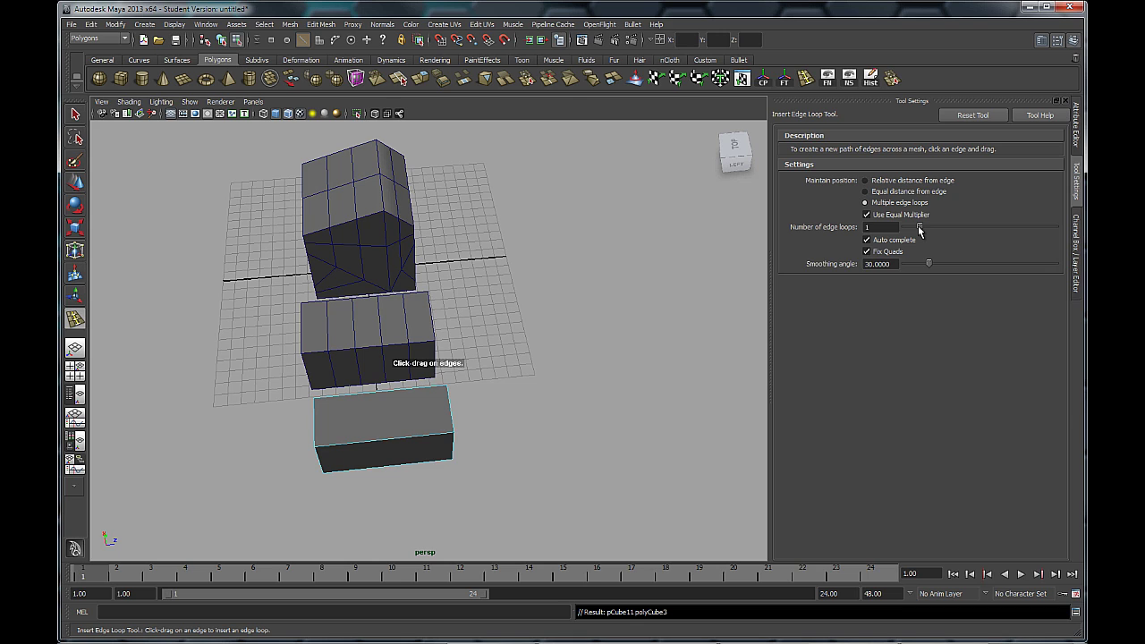
{"action": "left_click_drag", "start_coordinate": [917, 228], "coordinate": [944, 230]}
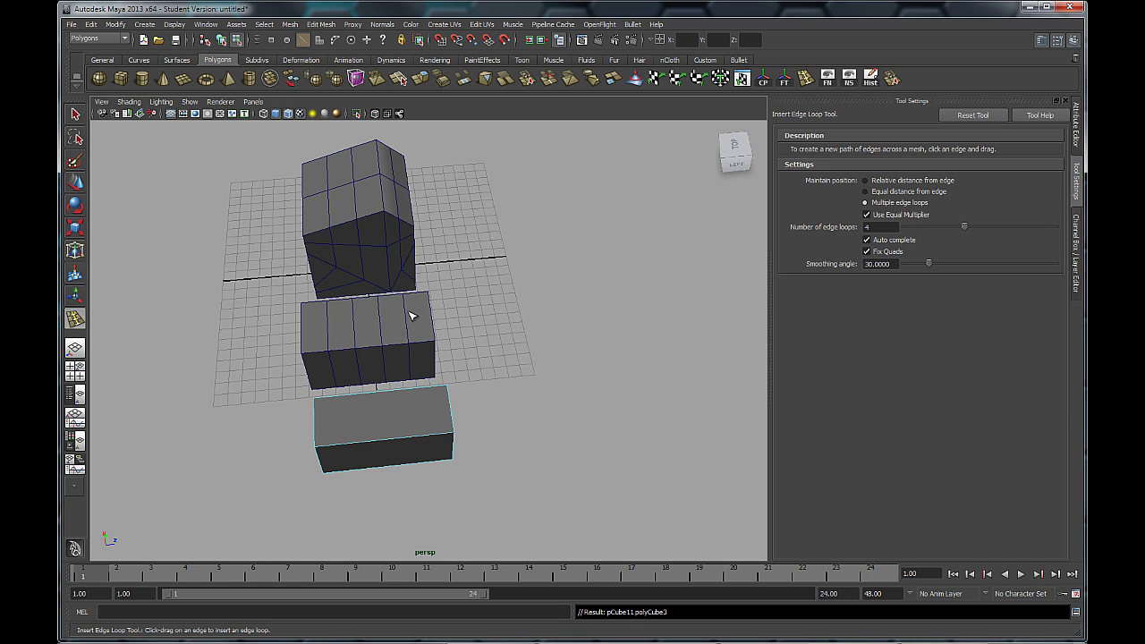
{"action": "left_click", "coordinate": [365, 445]}
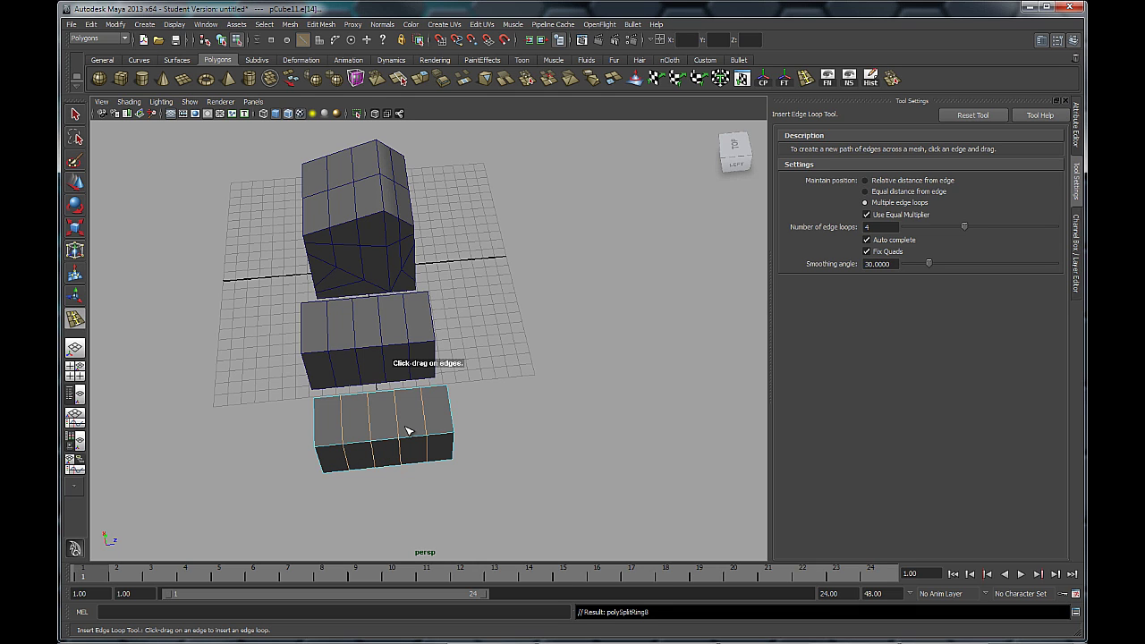
{"action": "key", "text": "q"}
{"action": "right_click_drag", "start_coordinate": [410, 436], "coordinate": [493, 435]}
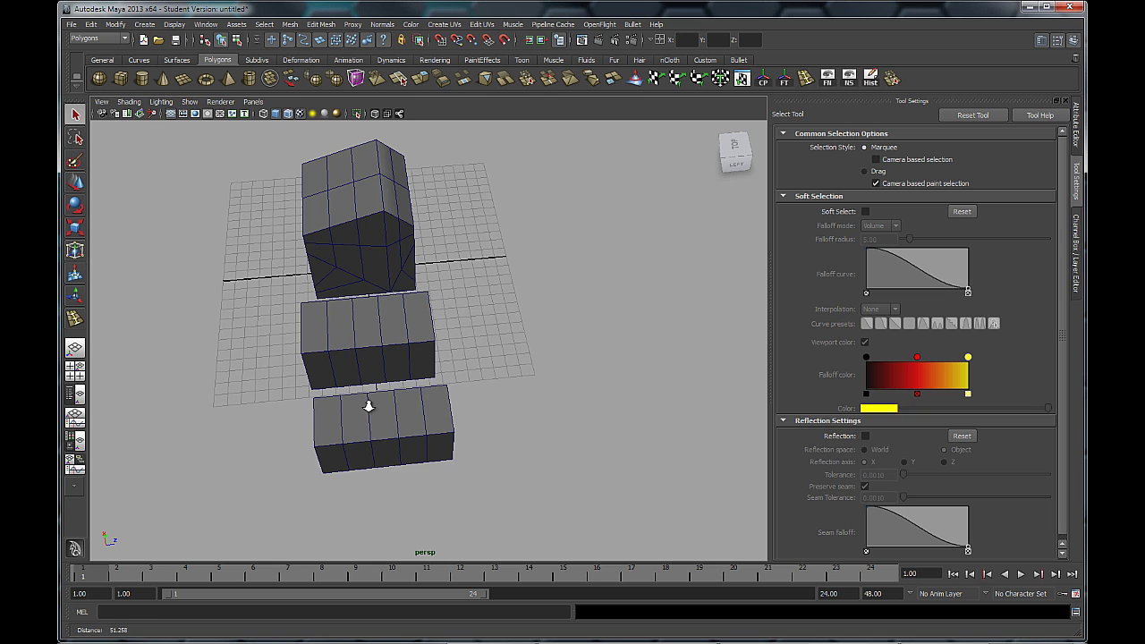
Create a small, roughly square polygon plane on the ground behind the house-shaped cube and the two boxes.
{"action": "mouse_move", "coordinate": [371, 403]}
{"action": "left_mouse_down", "text": "alt"}
{"action": "mouse_move", "coordinate": [393, 430]}
{"action": "mouse_move", "coordinate": [388, 392]}
{"action": "left_mouse_up", "text": "alt"}
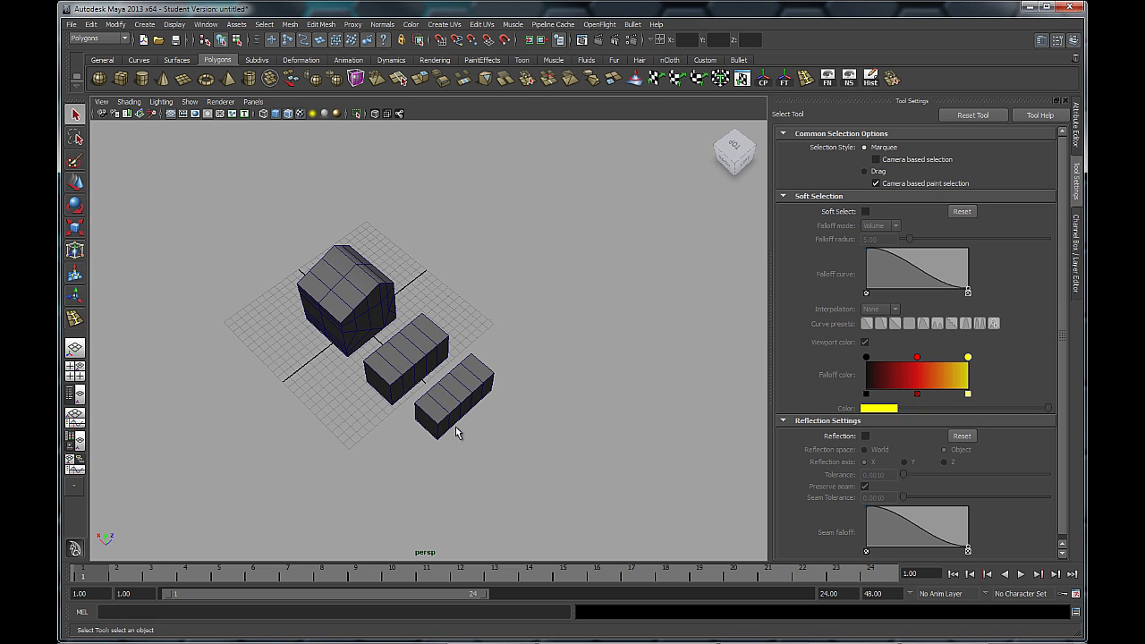
{"action": "left_click_drag", "start_coordinate": [461, 428], "coordinate": [393, 357], "text": "alt"}
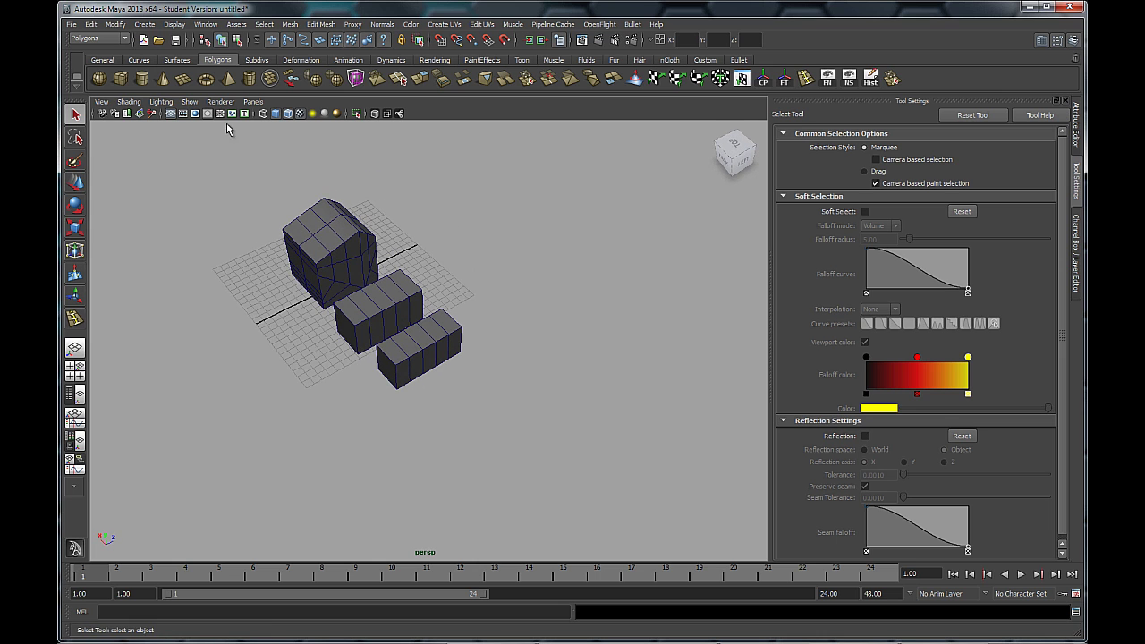
{"action": "left_click", "coordinate": [185, 78]}
{"action": "left_click_drag", "start_coordinate": [378, 450], "coordinate": [450, 459], "text": "alt"}
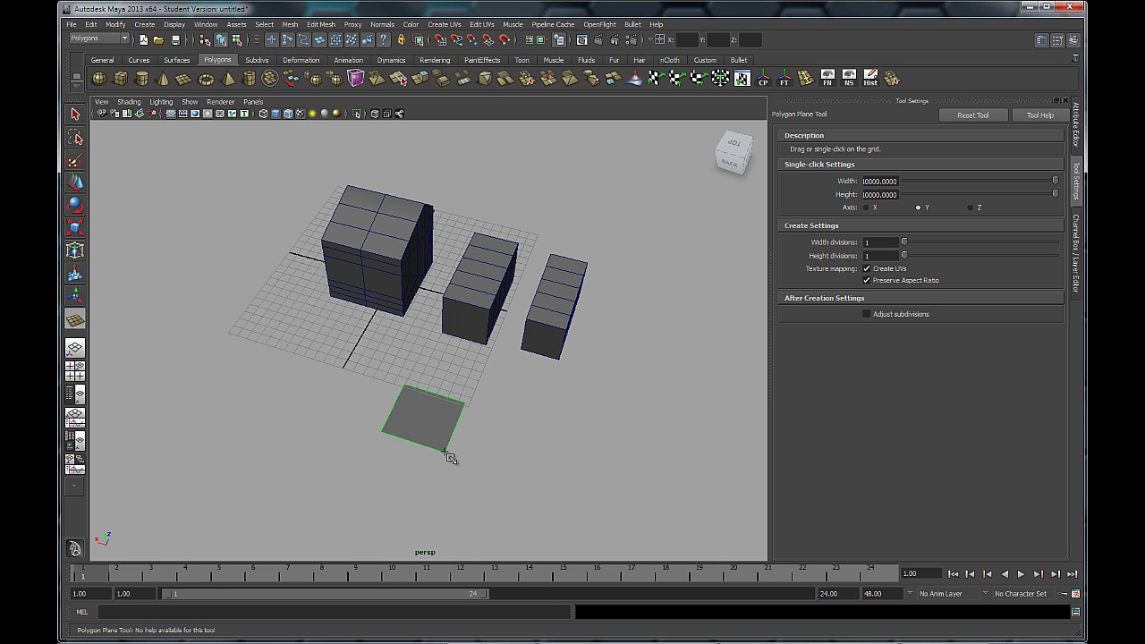
{"action": "key", "text": "q"}
{"action": "left_click_drag", "start_coordinate": [491, 450], "coordinate": [447, 426], "text": "alt"}
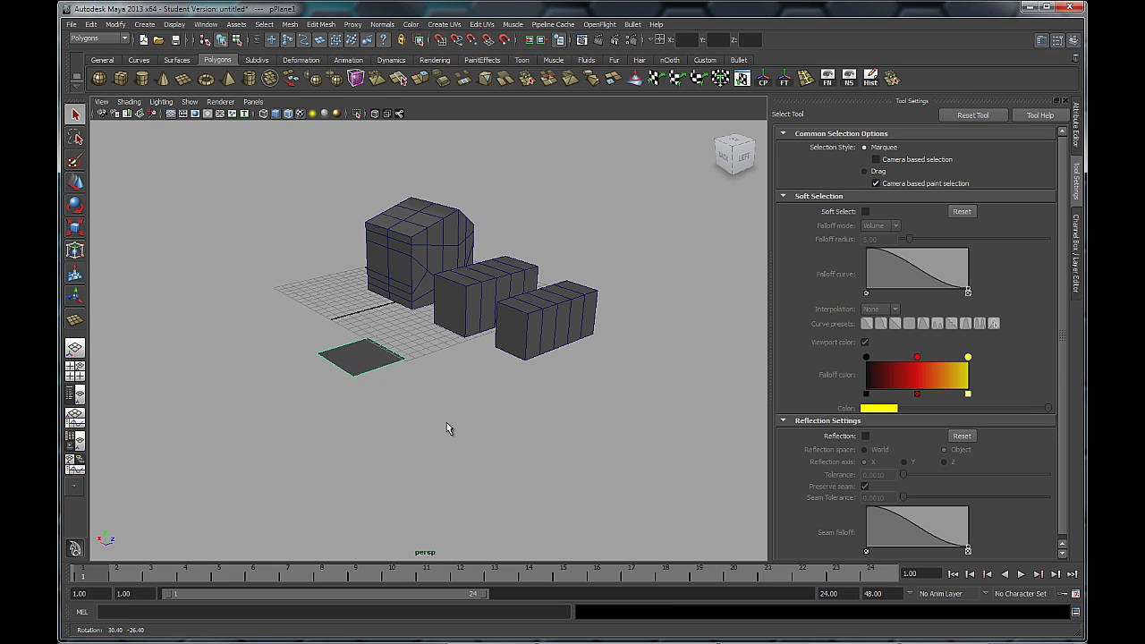
Extrude the small plane's face upward with 4 divisions and a thickness of 6.2069.
{"action": "mouse_move", "coordinate": [390, 373]}
{"action": "left_mouse_down", "text": "alt"}
{"action": "mouse_move", "coordinate": [391, 307]}
{"action": "mouse_move", "coordinate": [412, 391]}
{"action": "mouse_move", "coordinate": [402, 386]}
{"action": "left_mouse_up", "text": "alt"}
{"action": "right_click_drag", "start_coordinate": [353, 384], "coordinate": [376, 401]}
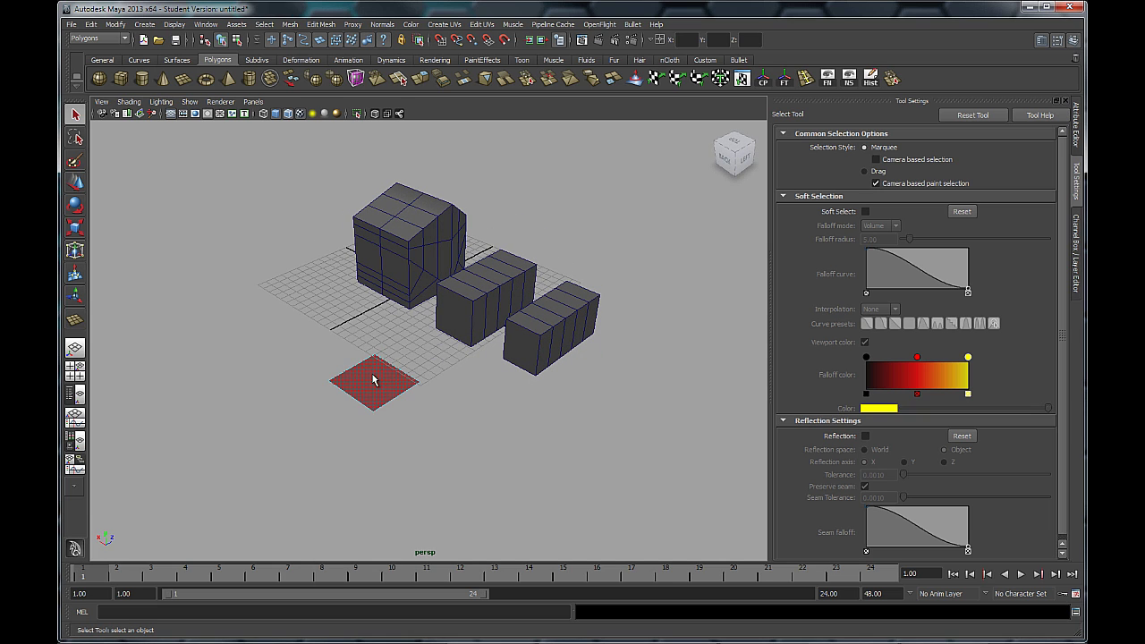
{"action": "left_click", "coordinate": [359, 402]}
{"action": "left_click", "coordinate": [275, 299]}
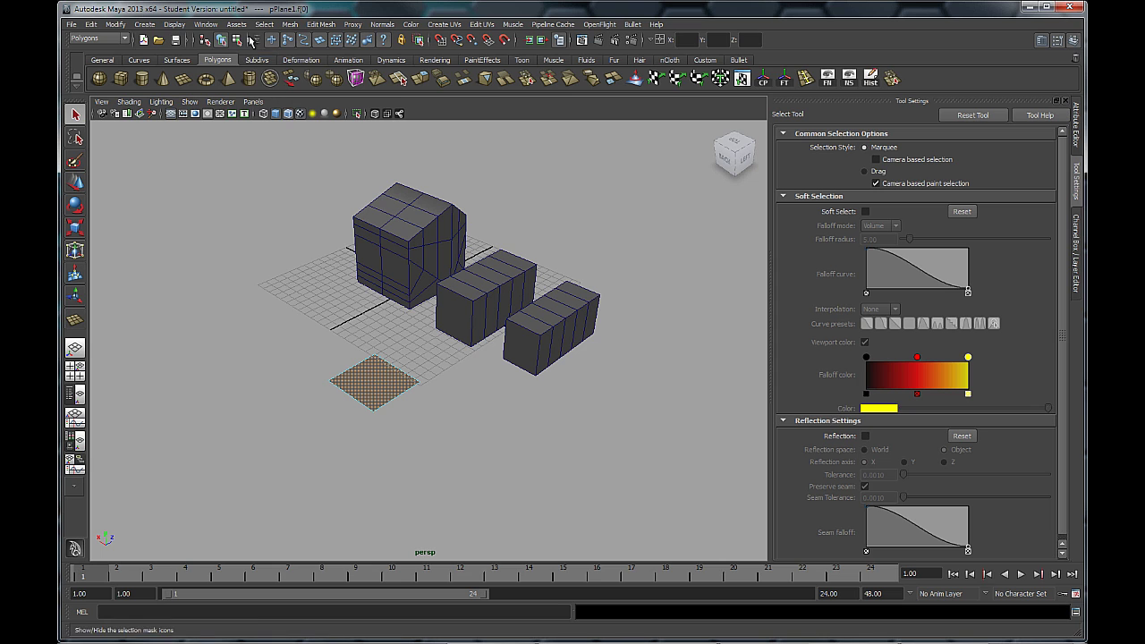
{"action": "left_click", "coordinate": [327, 25]}
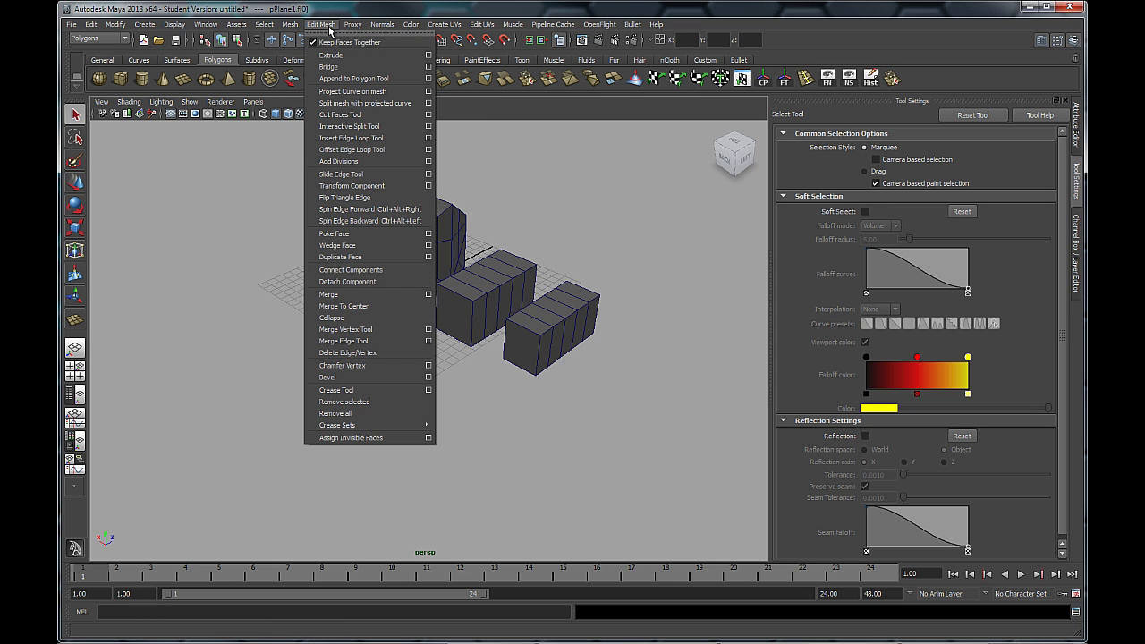
{"action": "left_click", "coordinate": [429, 55]}
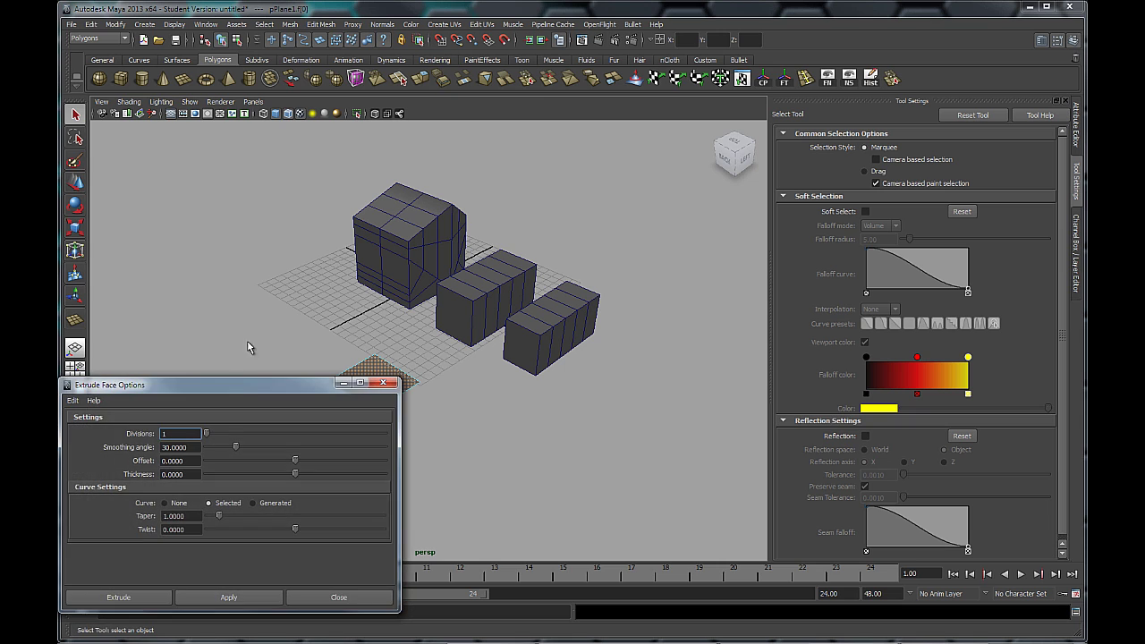
{"action": "left_click_drag", "start_coordinate": [242, 386], "coordinate": [782, 166]}
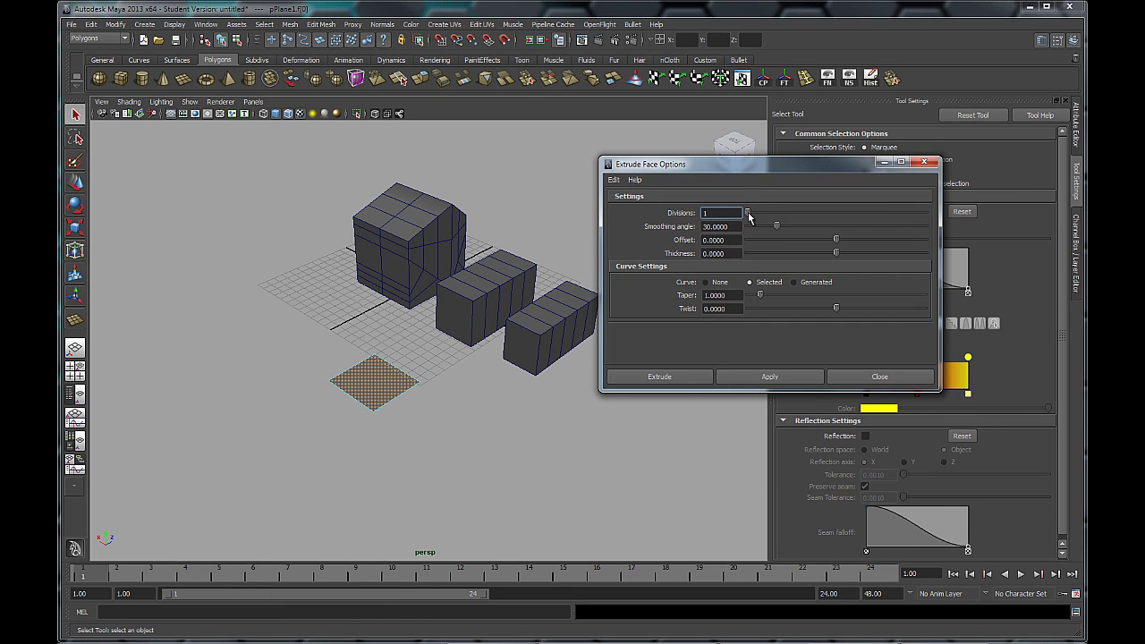
{"action": "mouse_move", "coordinate": [750, 216]}
{"action": "left_mouse_down"}
{"action": "mouse_move", "coordinate": [765, 215]}
{"action": "mouse_move", "coordinate": [752, 212]}
{"action": "left_mouse_up"}
{"action": "left_click_drag", "start_coordinate": [862, 258], "coordinate": [865, 258]}
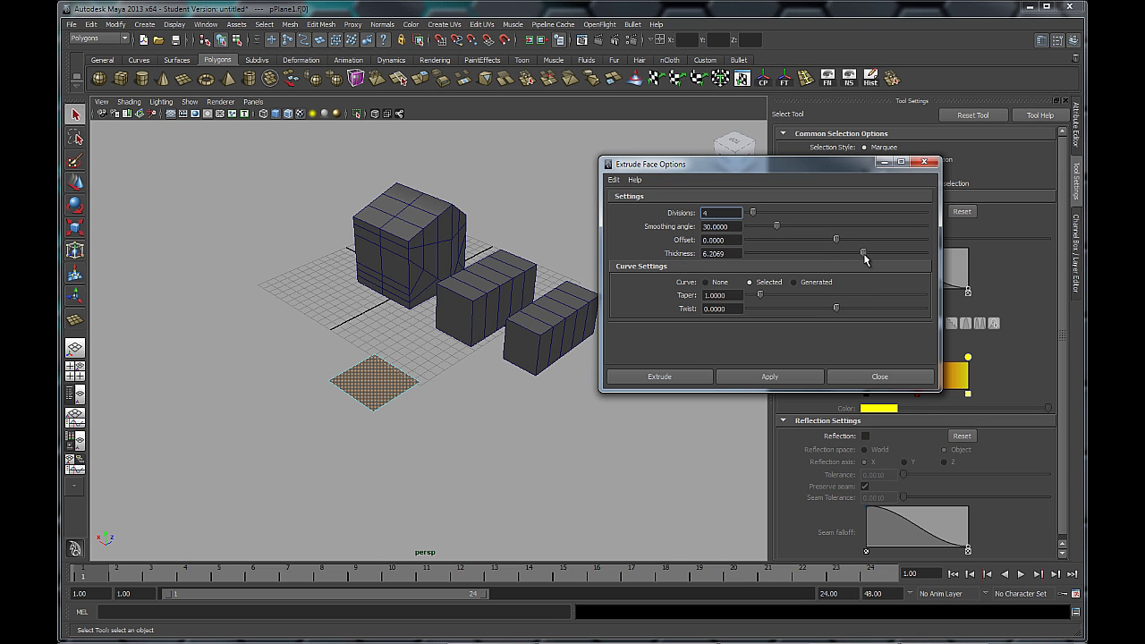
{"action": "left_click", "coordinate": [703, 376]}
Pull the extruded top face further up to make the new box taller.
{"action": "left_click_drag", "start_coordinate": [511, 389], "coordinate": [488, 377], "text": "alt"}
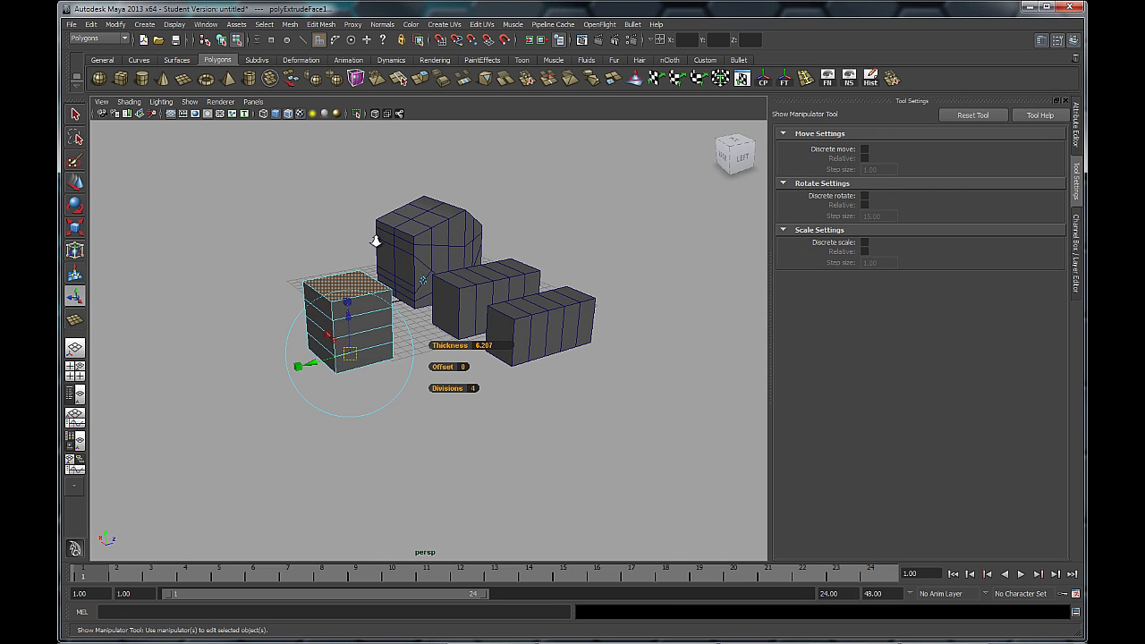
{"action": "scroll", "coordinate": [485, 349], "scroll_direction": "up", "scroll_amount": 5}
{"action": "scroll", "coordinate": [455, 289], "scroll_direction": "down", "scroll_amount": 4}
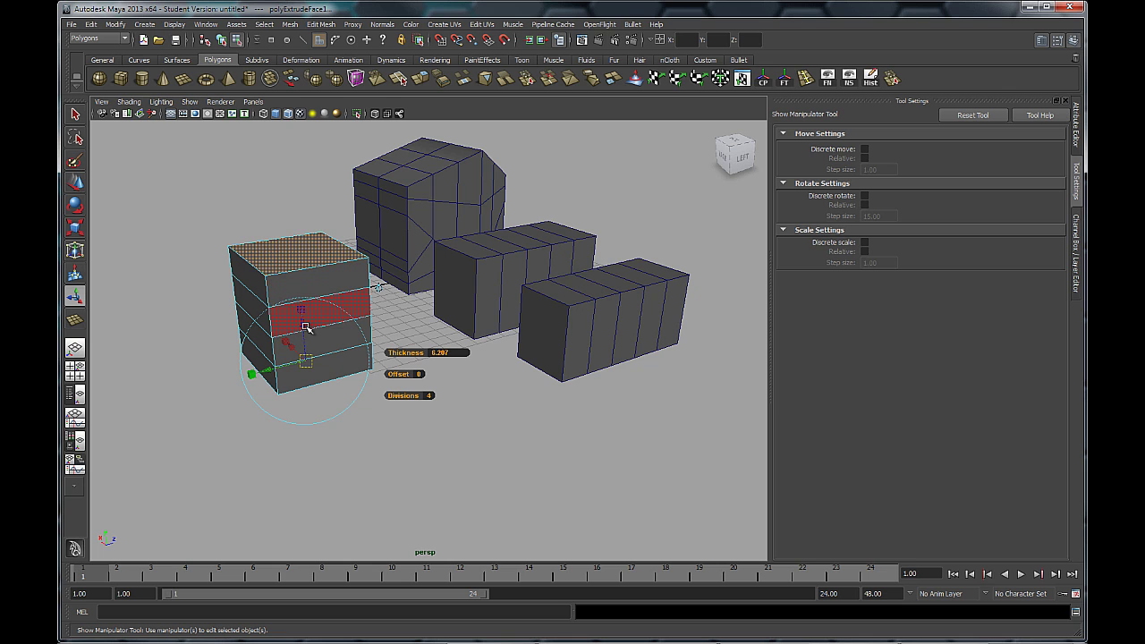
{"action": "left_click_drag", "start_coordinate": [306, 328], "coordinate": [310, 292]}
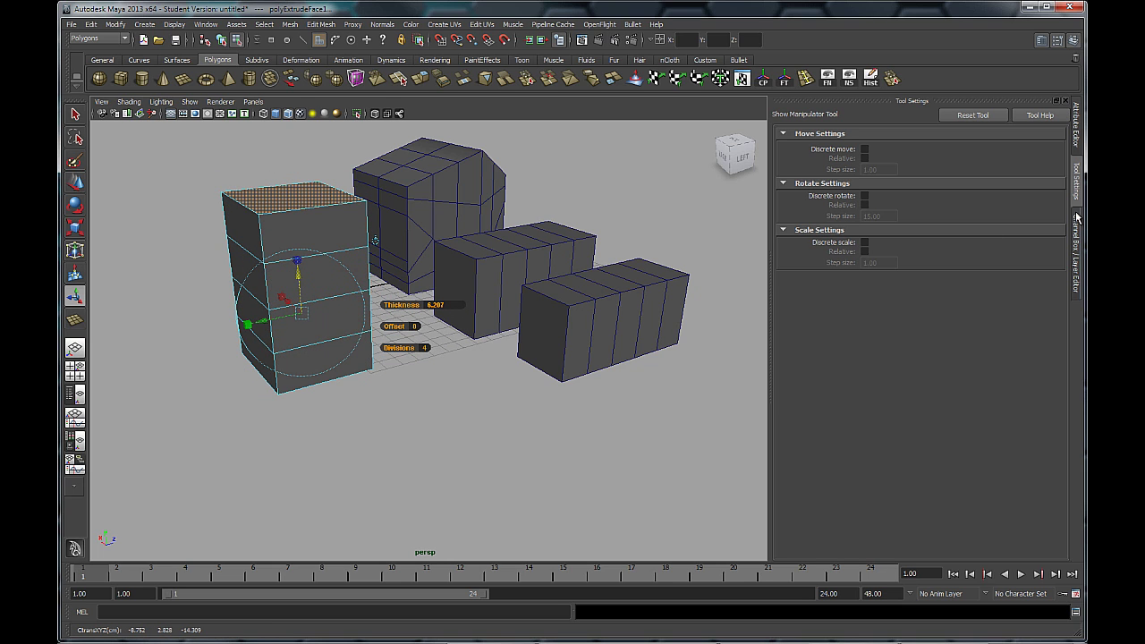
Set the face extrusion's Divisions to 5 in its construction inputs.
{"action": "left_click", "coordinate": [1076, 253]}
{"action": "scroll", "coordinate": [990, 320], "scroll_direction": "down", "scroll_amount": 5}
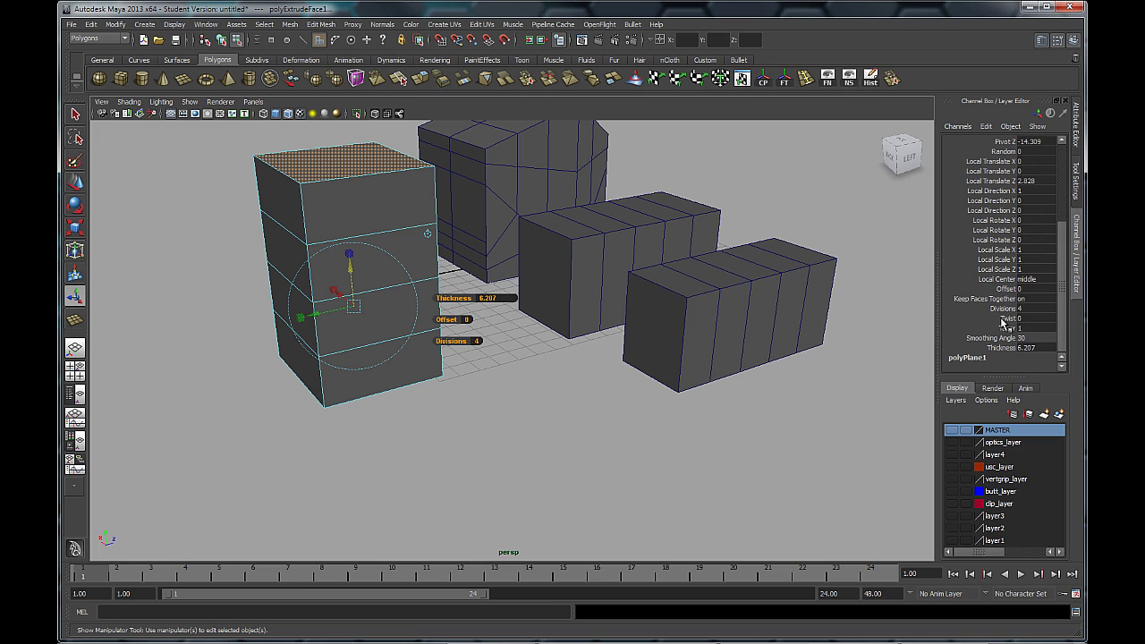
{"action": "double_click", "coordinate": [1027, 310]}
{"action": "type", "text": "5"}
{"action": "key", "text": "Return"}
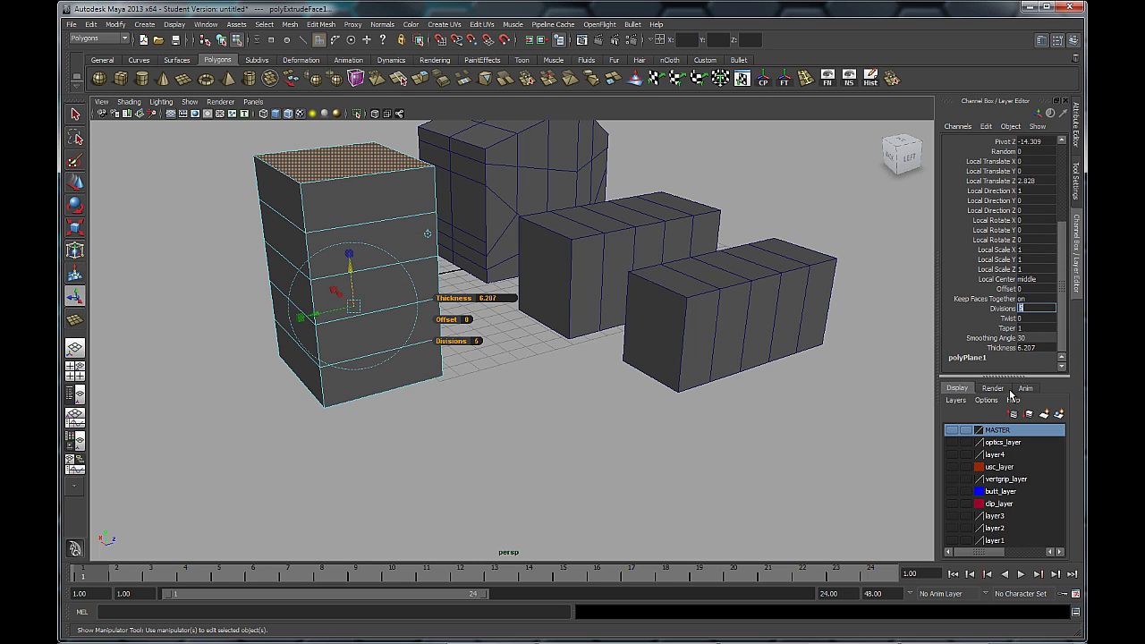
Return the extruded box to object mode, rotate it 90 degrees about X to lie on its side, and deselect it.
{"action": "left_click_drag", "start_coordinate": [493, 390], "coordinate": [520, 400], "text": "alt"}
{"action": "right_click_drag", "start_coordinate": [348, 212], "coordinate": [389, 218]}
{"action": "key", "text": "F8"}
{"action": "key", "text": "e"}
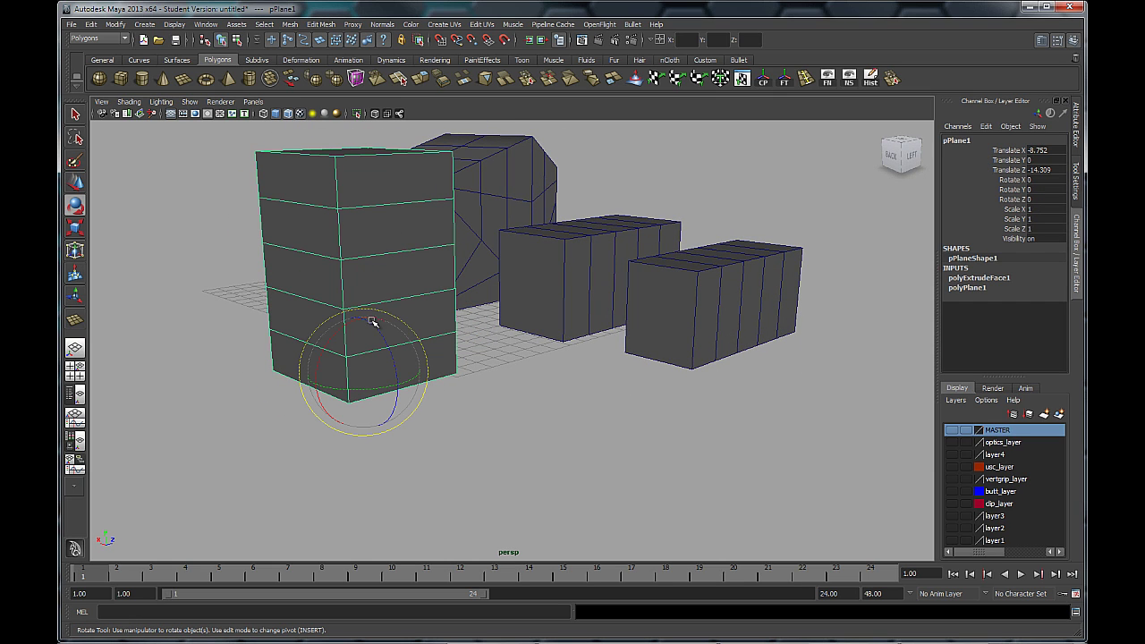
{"action": "left_click_drag", "start_coordinate": [344, 328], "coordinate": [417, 302]}
{"action": "left_click", "coordinate": [678, 441]}
Compare the divisions along the three long boxes from above and from several angles, selecting them for inspection.
{"action": "left_click_drag", "start_coordinate": [731, 470], "coordinate": [430, 400], "text": "alt"}
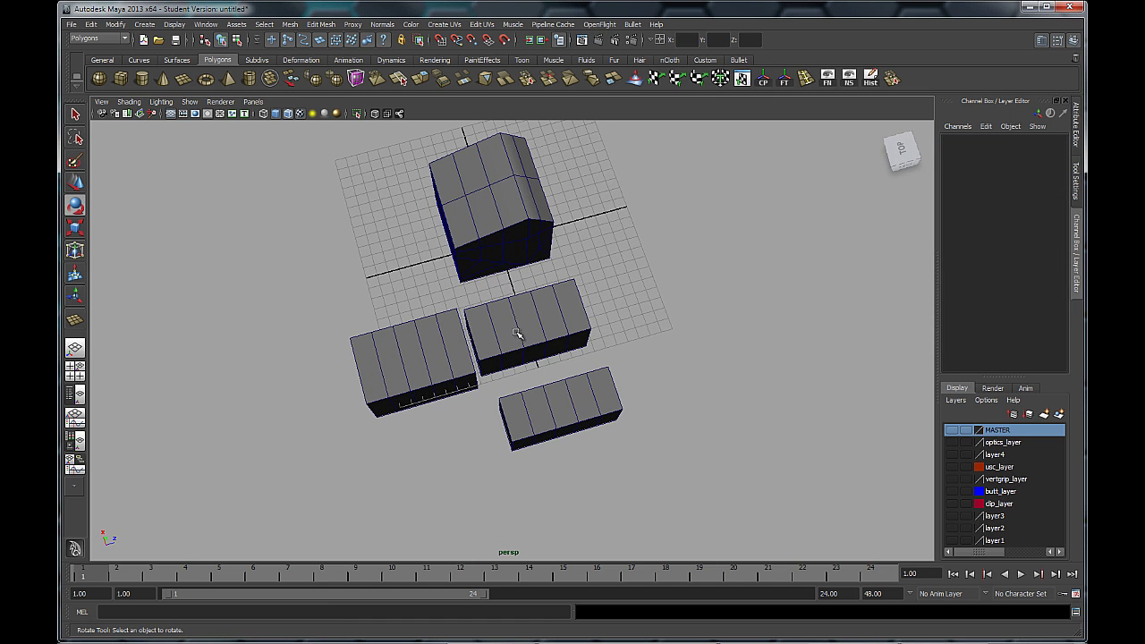
{"action": "left_click", "coordinate": [528, 431]}
{"action": "left_click_drag", "start_coordinate": [528, 432], "coordinate": [525, 435], "text": "alt"}
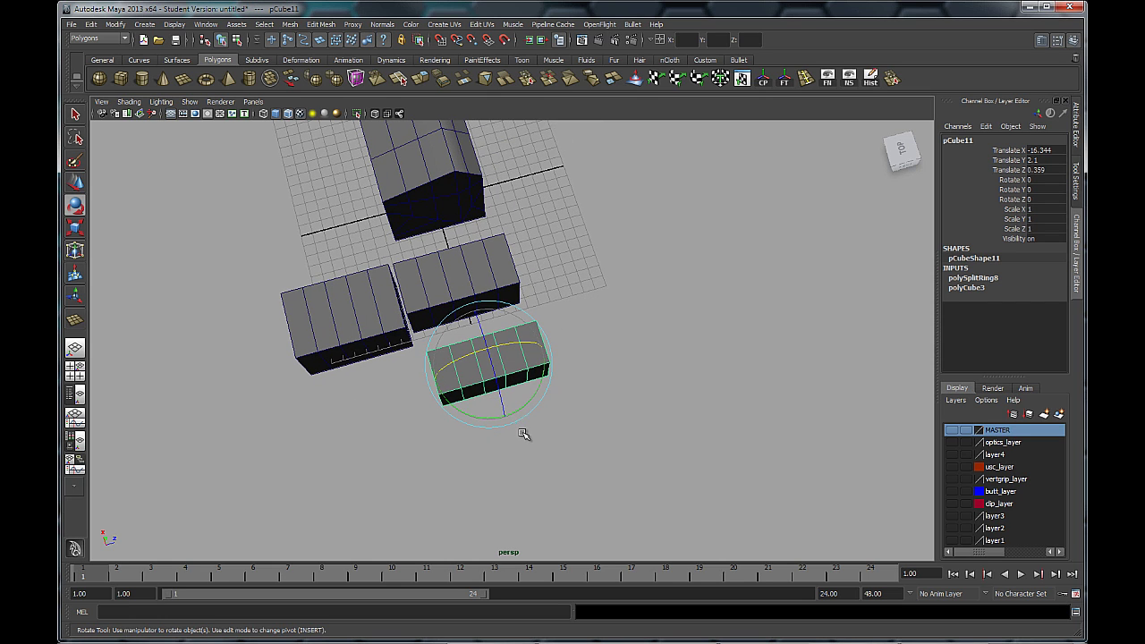
{"action": "right_click_drag", "start_coordinate": [605, 320], "coordinate": [613, 391], "text": "alt"}
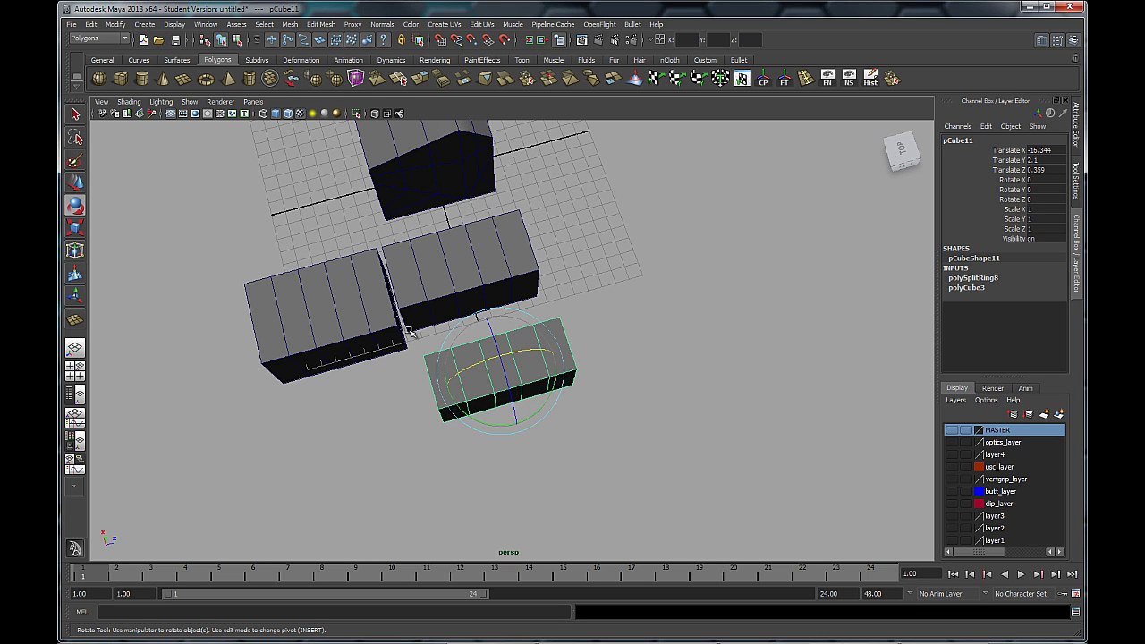
{"action": "key", "text": "w"}
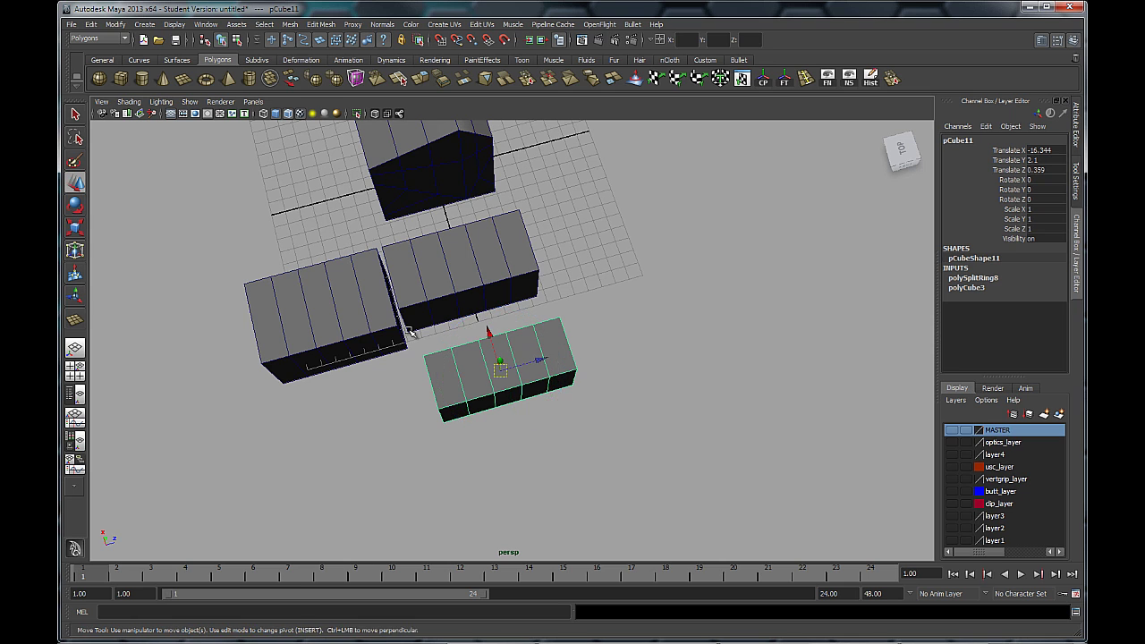
{"action": "left_click_drag", "start_coordinate": [570, 392], "coordinate": [553, 361], "text": "alt"}
{"action": "middle_click_drag", "start_coordinate": [553, 361], "coordinate": [519, 376], "text": "alt"}
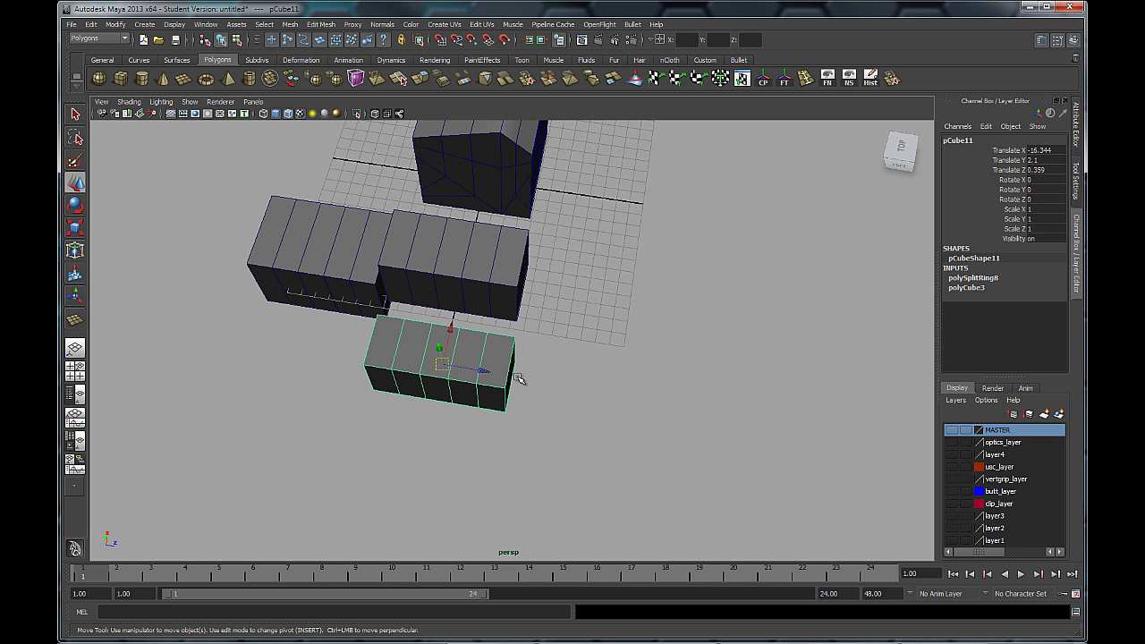
{"action": "left_click_drag", "start_coordinate": [340, 373], "coordinate": [465, 360], "text": "alt"}
{"action": "middle_click_drag", "start_coordinate": [465, 360], "coordinate": [545, 408], "text": "alt"}
{"action": "left_click", "coordinate": [409, 307]}
{"action": "left_click", "coordinate": [447, 421], "text": "shift"}
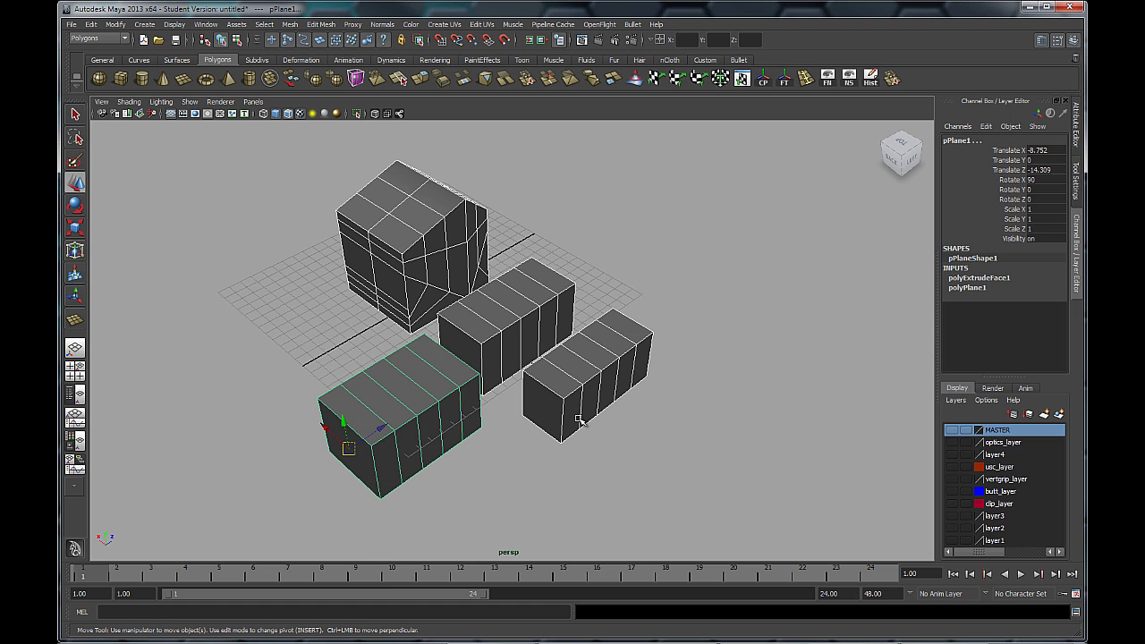
Select the house-shaped cube and examine its inserted edge loops from the far side and from above.
{"action": "left_click", "coordinate": [447, 299]}
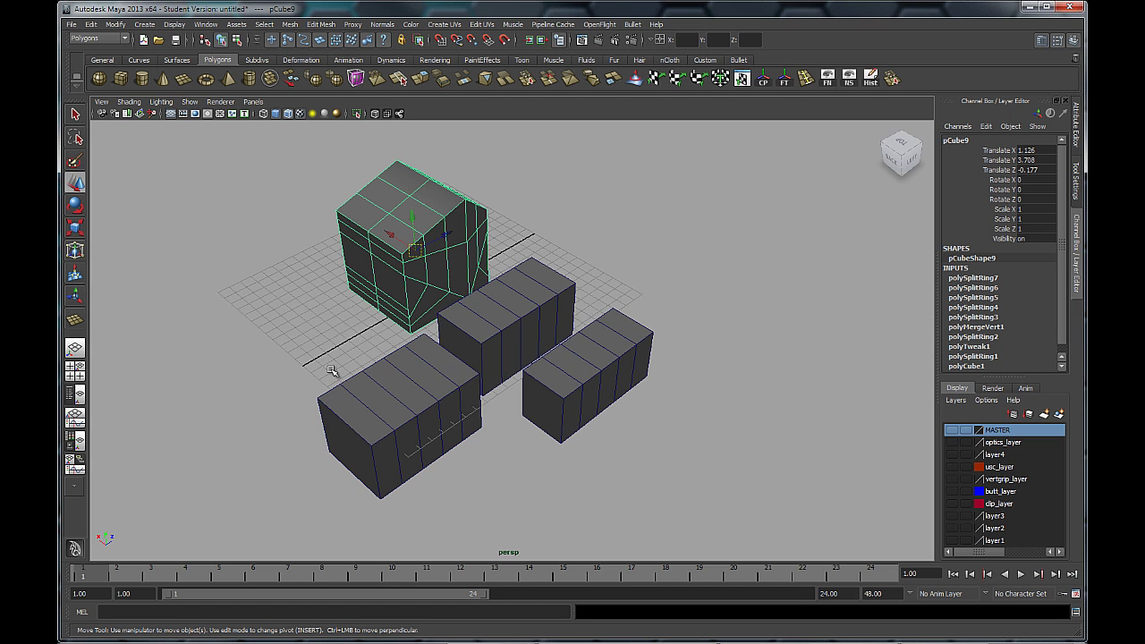
{"action": "left_click_drag", "start_coordinate": [332, 369], "coordinate": [466, 323], "text": "alt"}
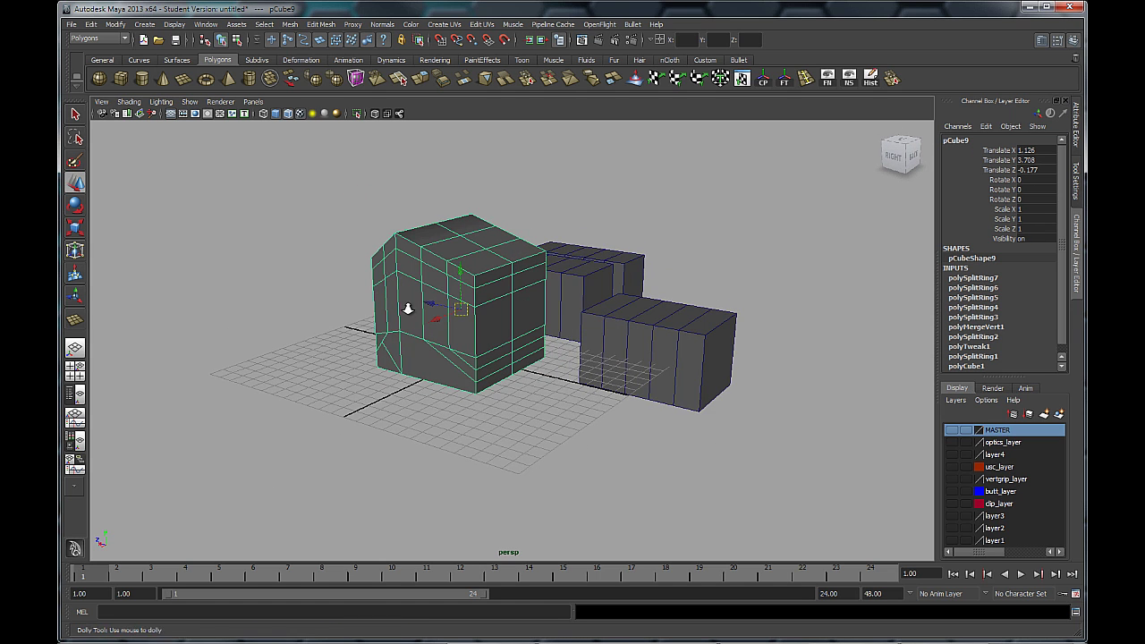
{"action": "right_click_drag", "start_coordinate": [406, 309], "coordinate": [454, 358], "text": "alt"}
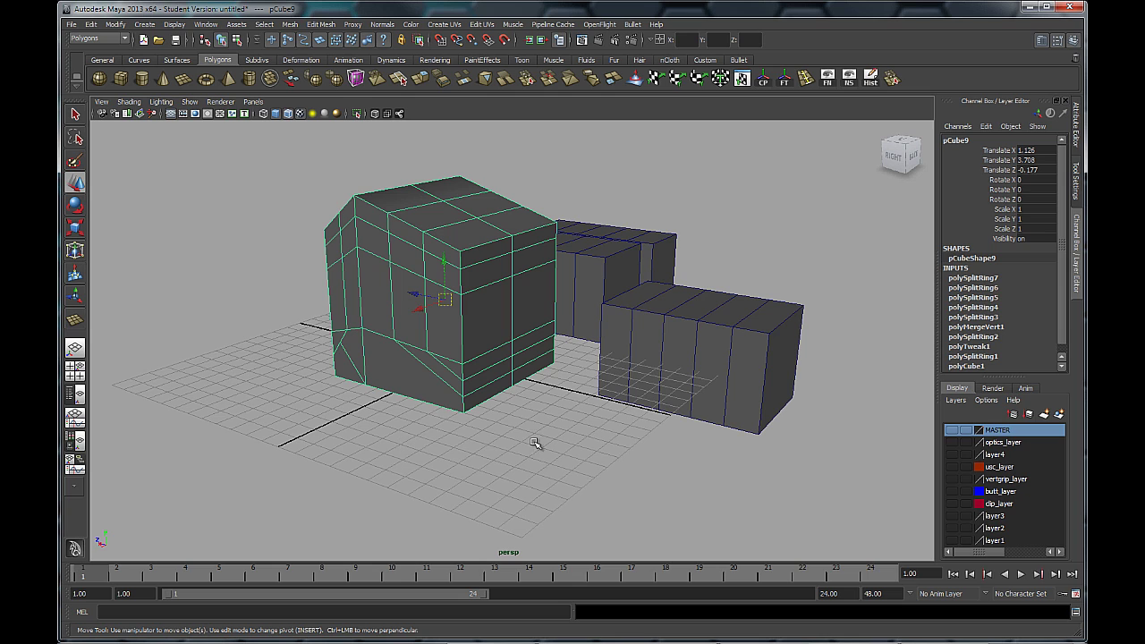
{"action": "key", "text": "q"}
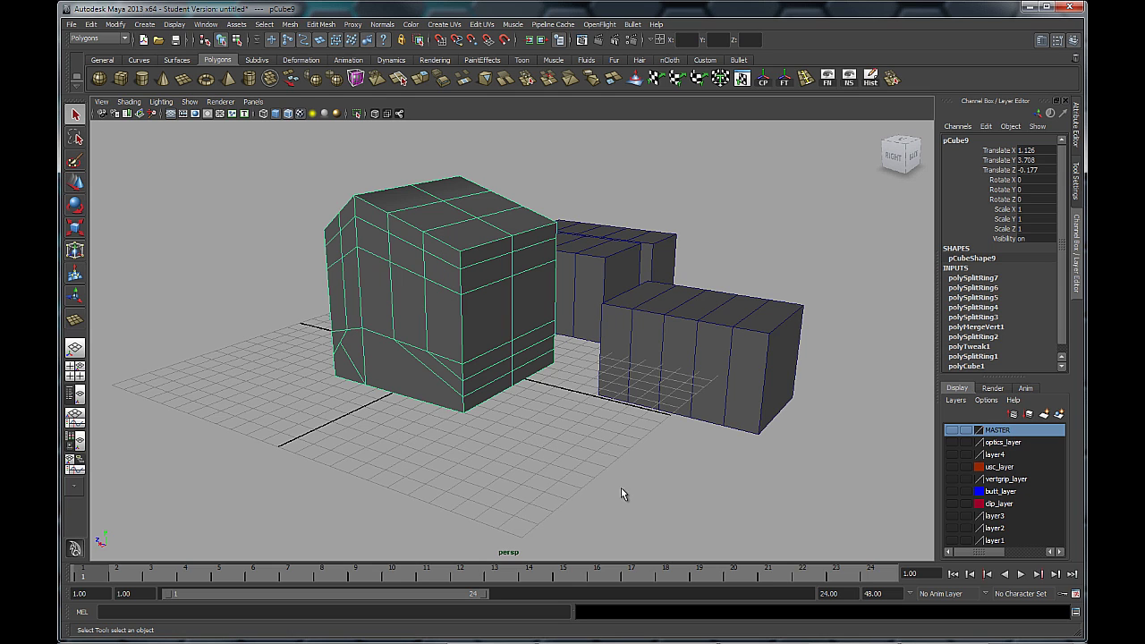
{"action": "left_click_drag", "start_coordinate": [623, 492], "coordinate": [587, 435], "text": "alt"}
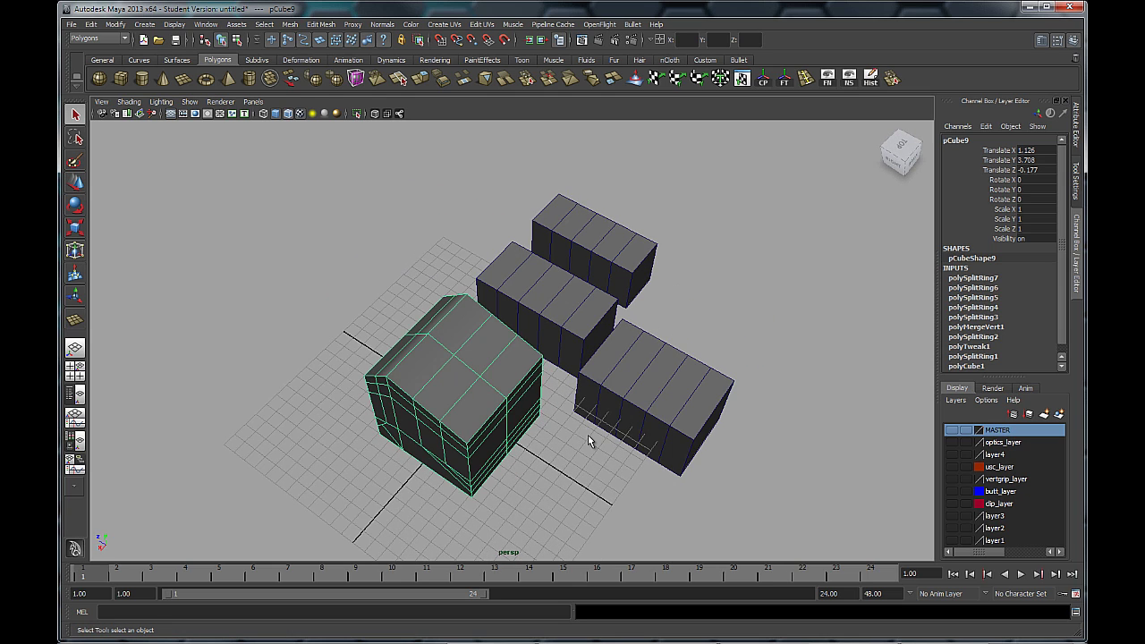